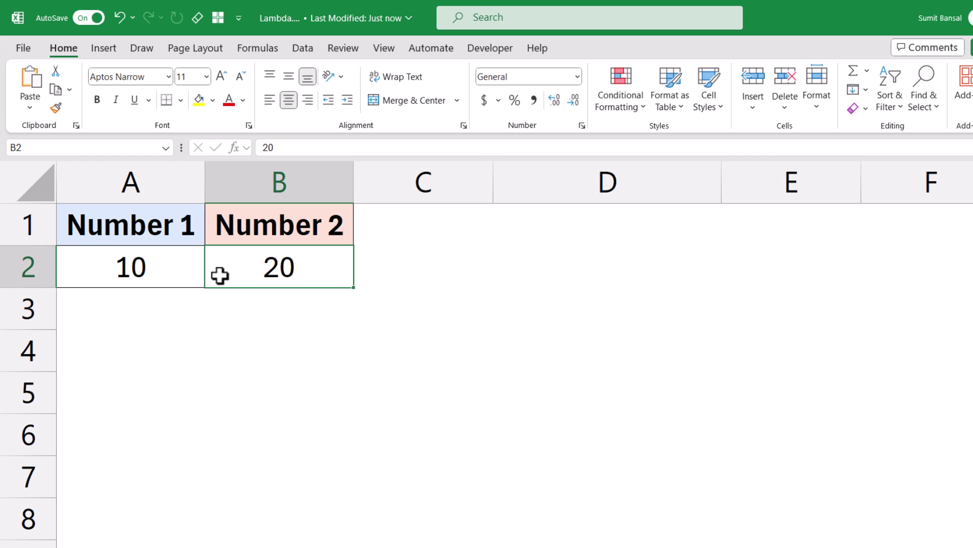
Add the two numbers in cell A4 with the formula =A2+B2
{"action": "left_click", "coordinate": [180, 348]}
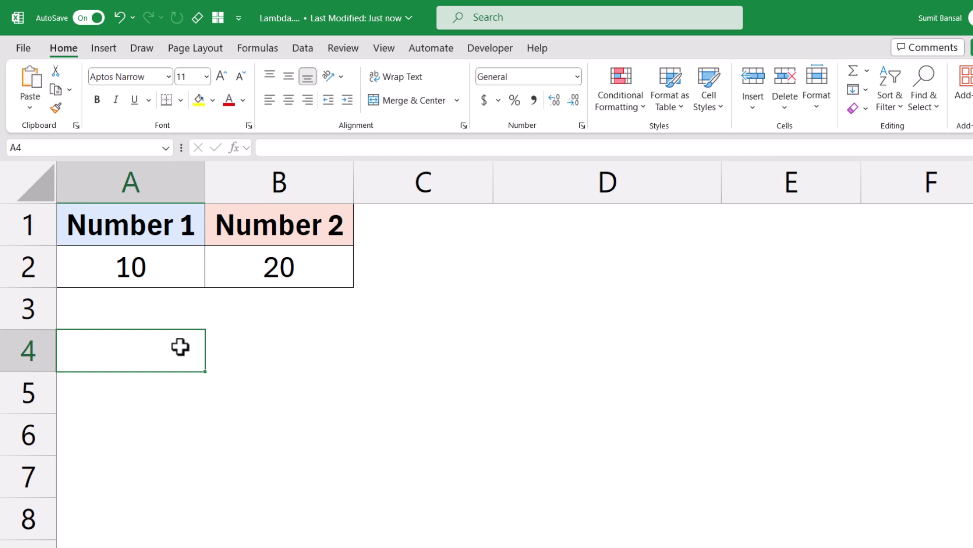
{"action": "type", "text": "="}
{"action": "left_click", "coordinate": [131, 265]}
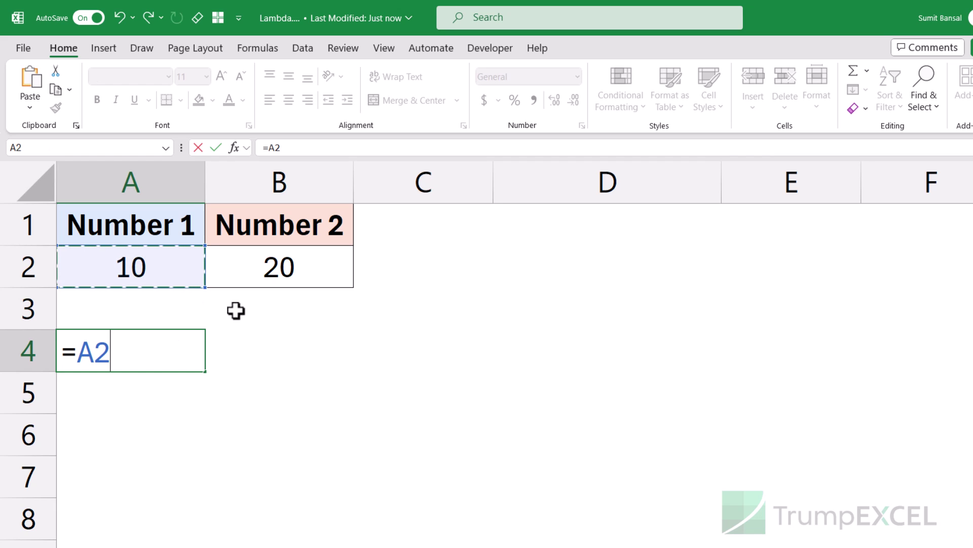
{"action": "type", "text": "+"}
{"action": "left_click", "coordinate": [254, 273]}
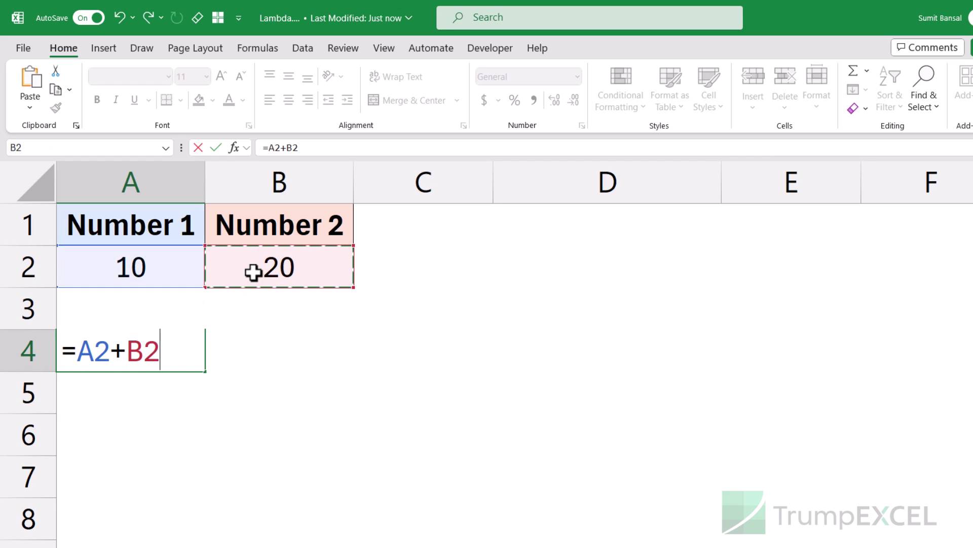
{"action": "key", "text": "Return"}
Try the formula =SUM(A2,B2) in cell A4, then clear the cell
{"action": "key", "text": "Up"}
{"action": "type", "text": "=SUM("}
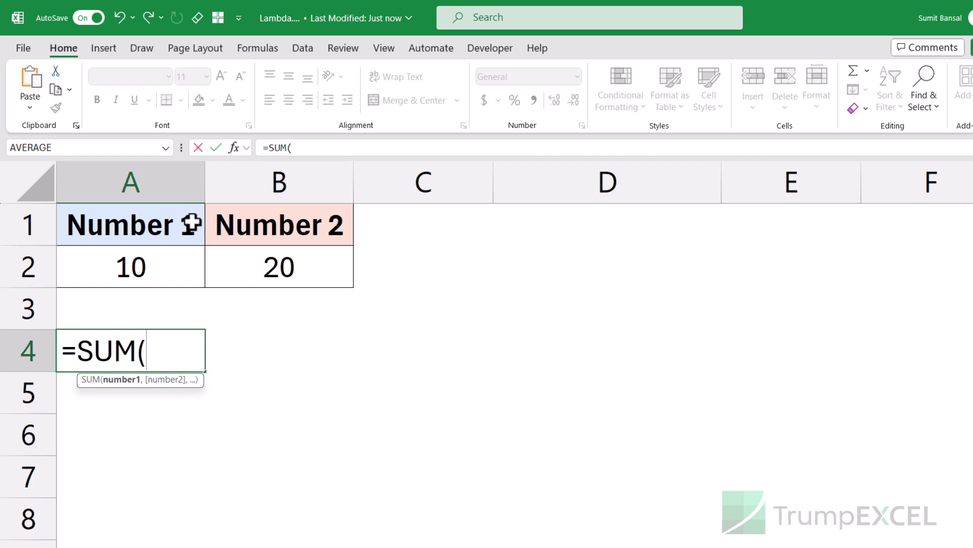
{"action": "left_click", "coordinate": [155, 257]}
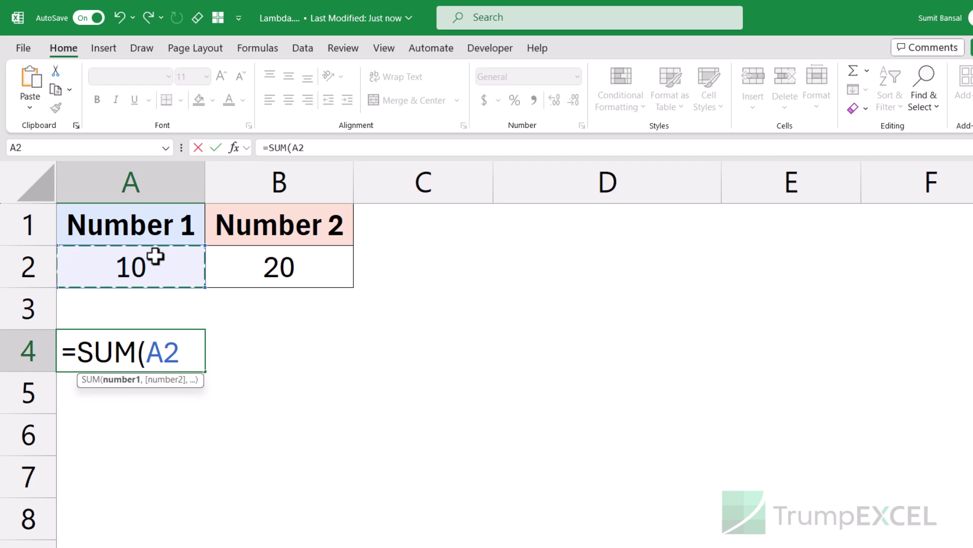
{"action": "type", "text": ","}
{"action": "left_click", "coordinate": [254, 261]}
{"action": "key", "text": "Return"}
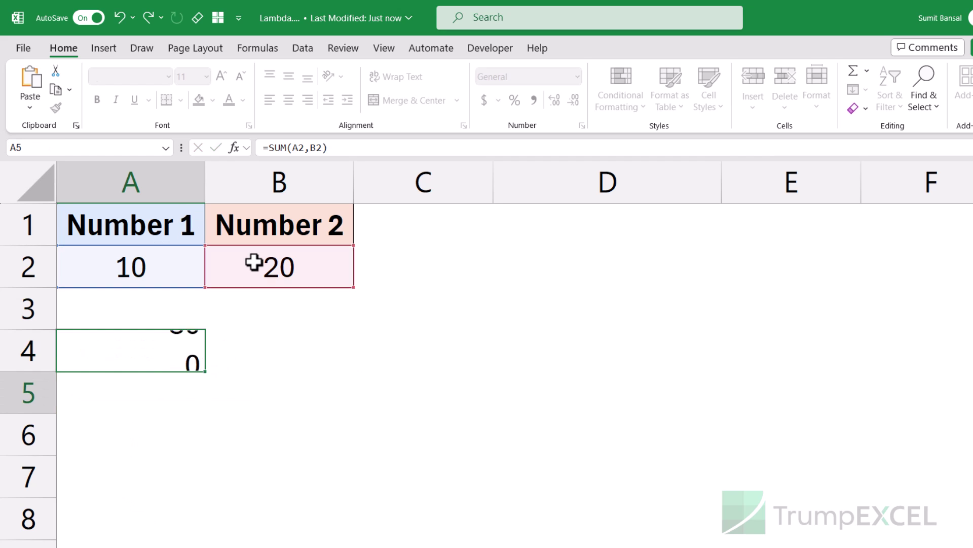
{"action": "key", "text": "Up"}
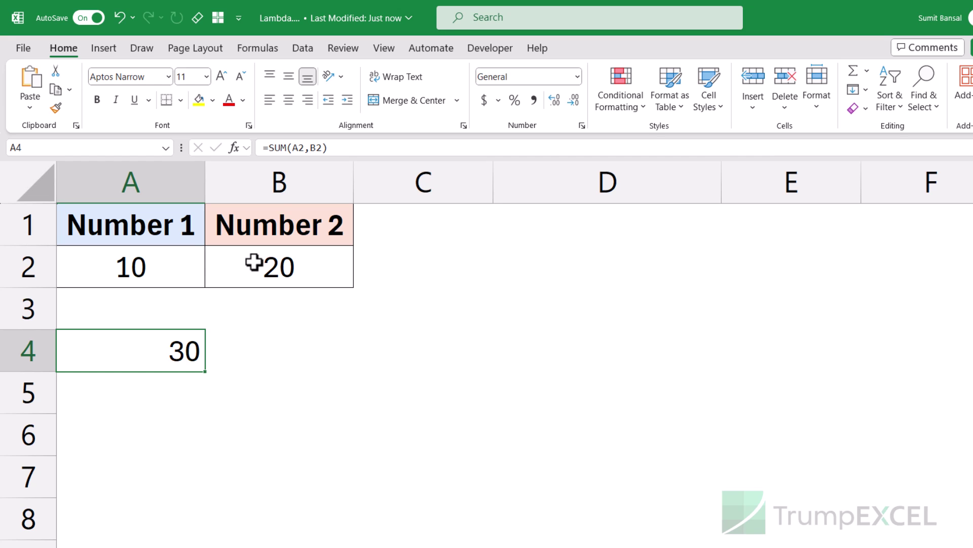
{"action": "key", "text": "Delete"}
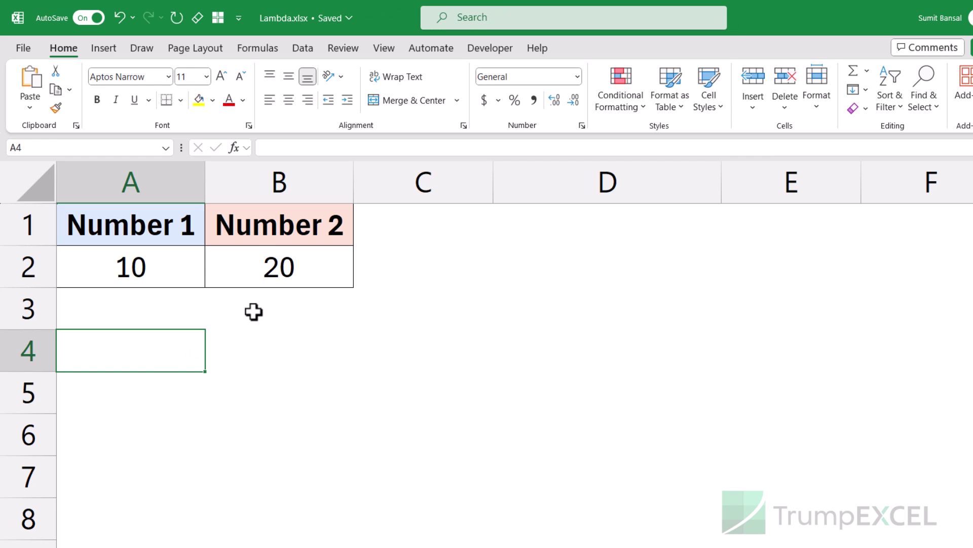
{"action": "type", "text": "=lam"}
{"action": "key", "text": "Tab"}
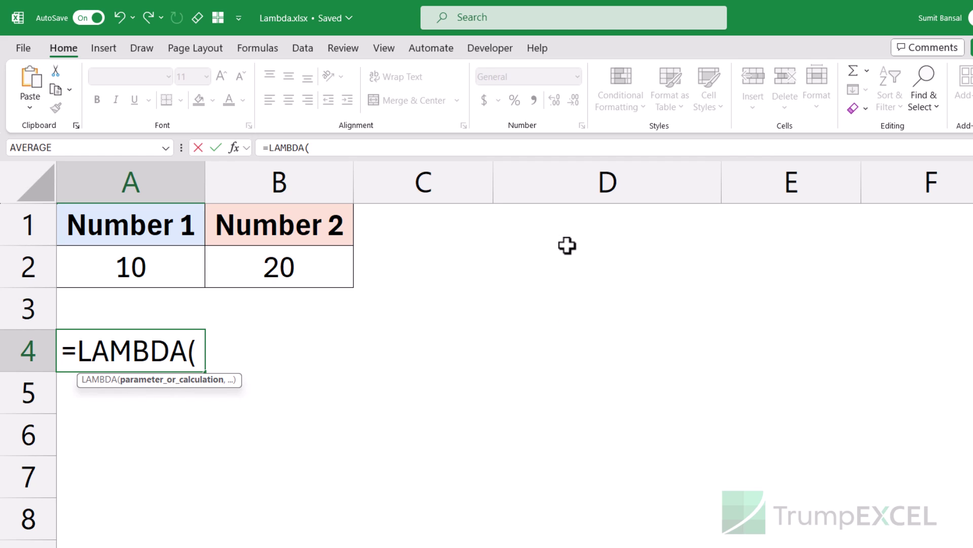
{"action": "key", "text": "Escape"}
Draft the text LAMDA(a,b,a+b) in cell D1 as a syntax illustration and discard the entry
{"action": "left_click", "coordinate": [563, 223]}
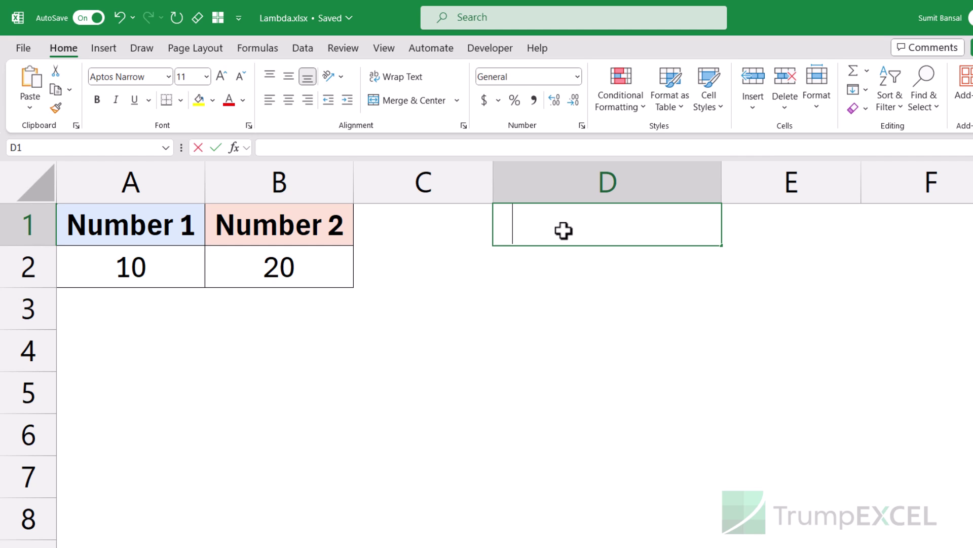
{"action": "type", "text": "LAMDA("}
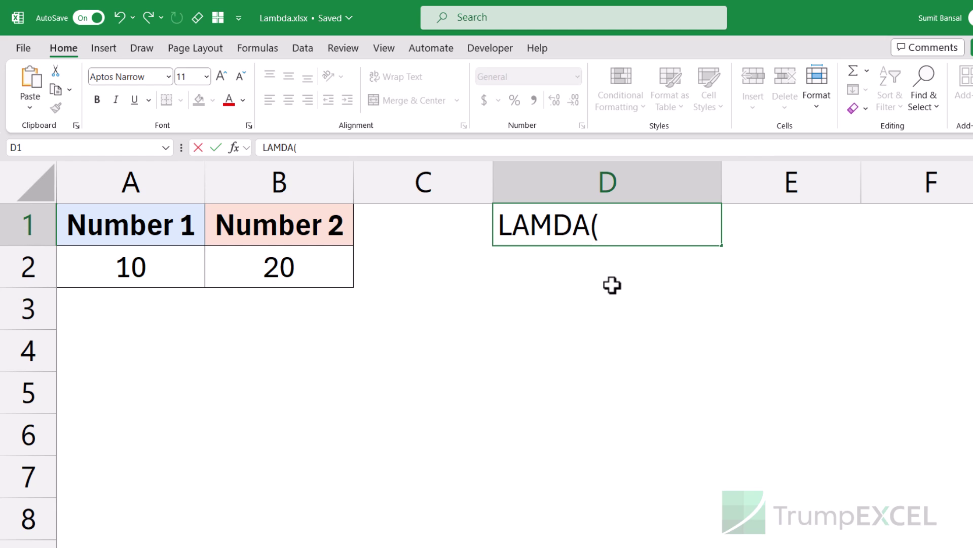
{"action": "type", "text": "a,b"}
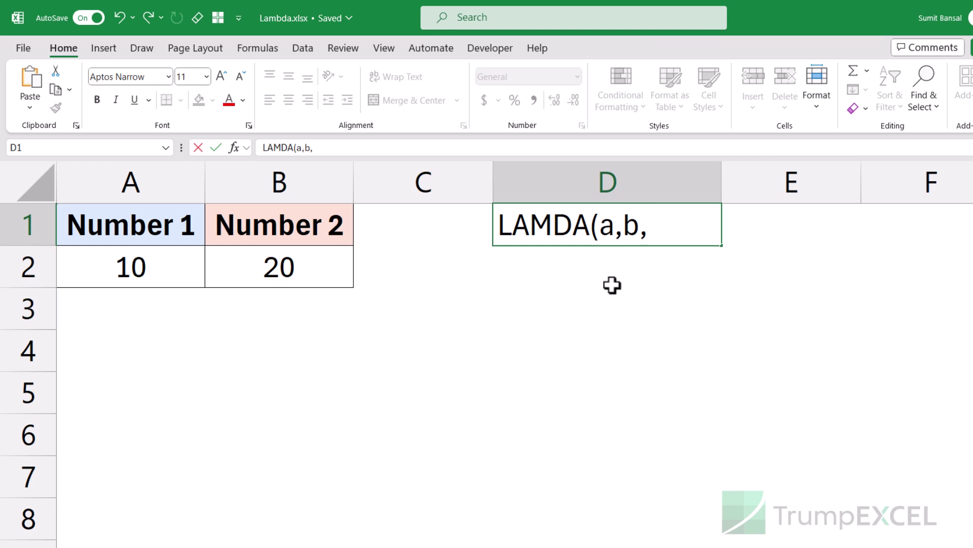
{"action": "type", "text": ",a+b)"}
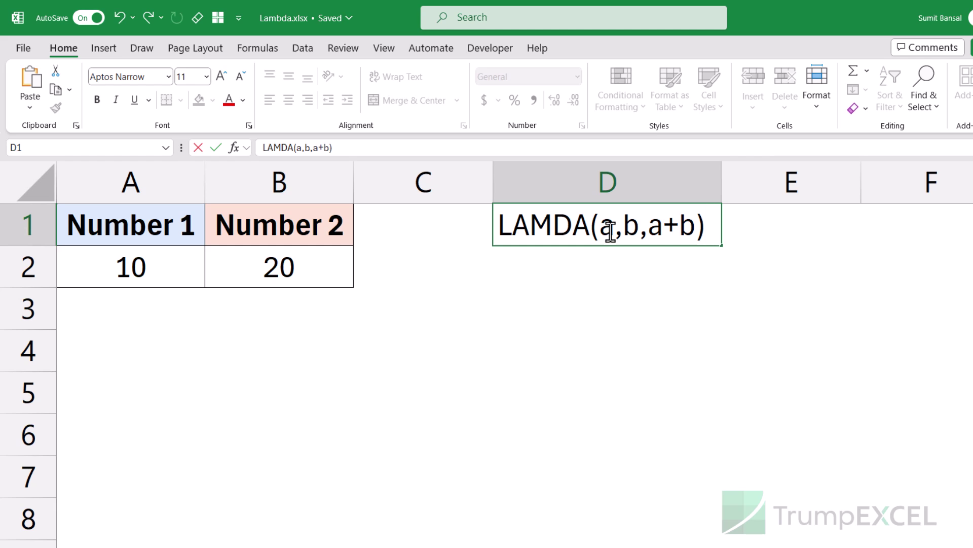
{"action": "key", "text": "Escape"}
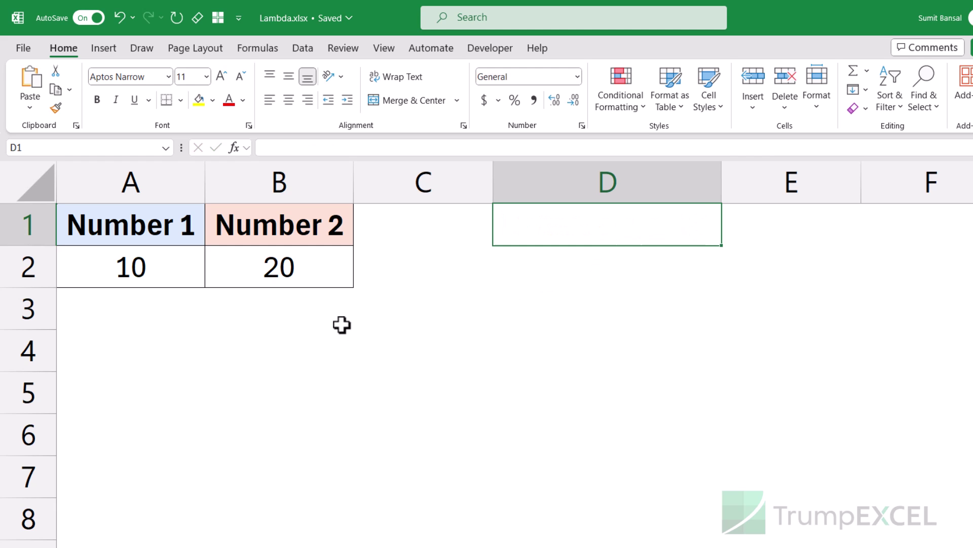
Enter the formula =LAMBDA(a,b,a+b) in cell A4
{"action": "left_click", "coordinate": [176, 340]}
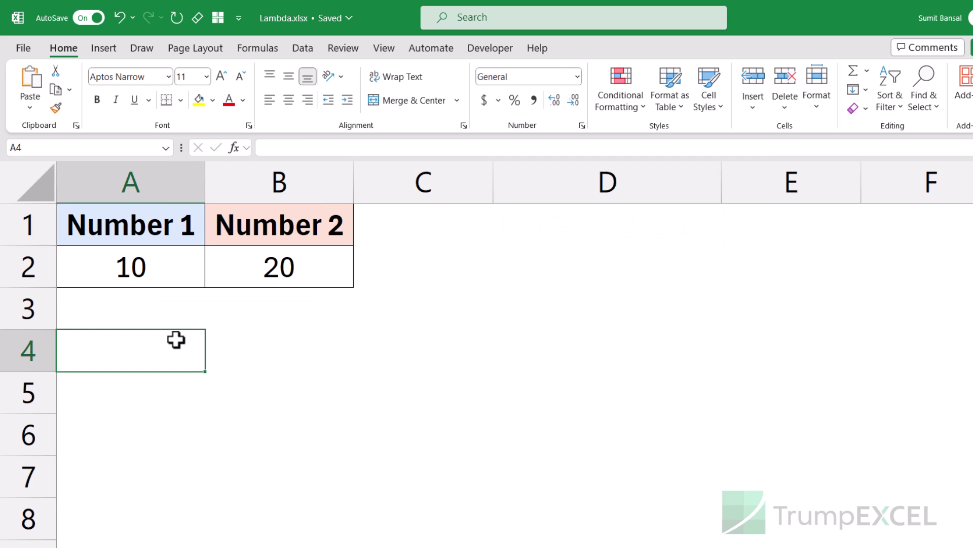
{"action": "type", "text": "=Lam"}
{"action": "key", "text": "Tab"}
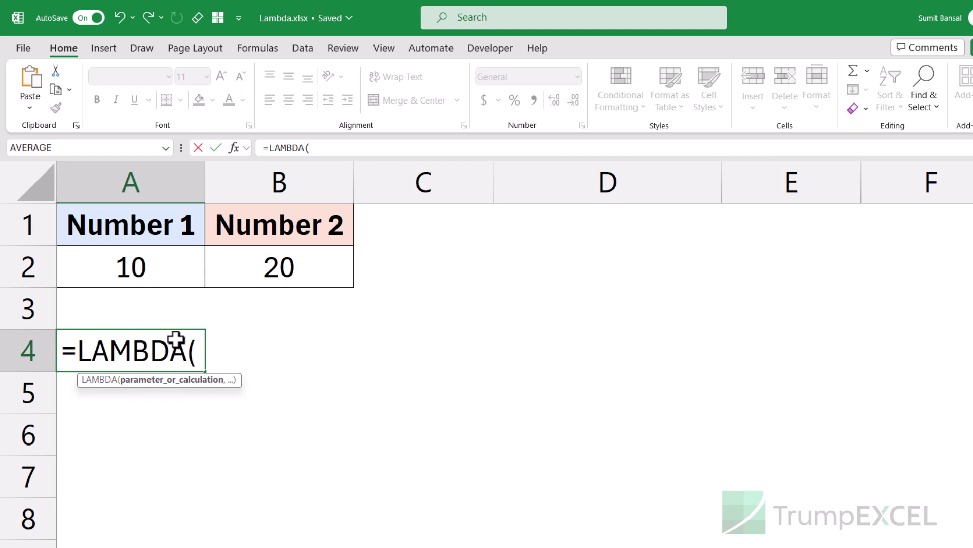
{"action": "type", "text": "a,b,"}
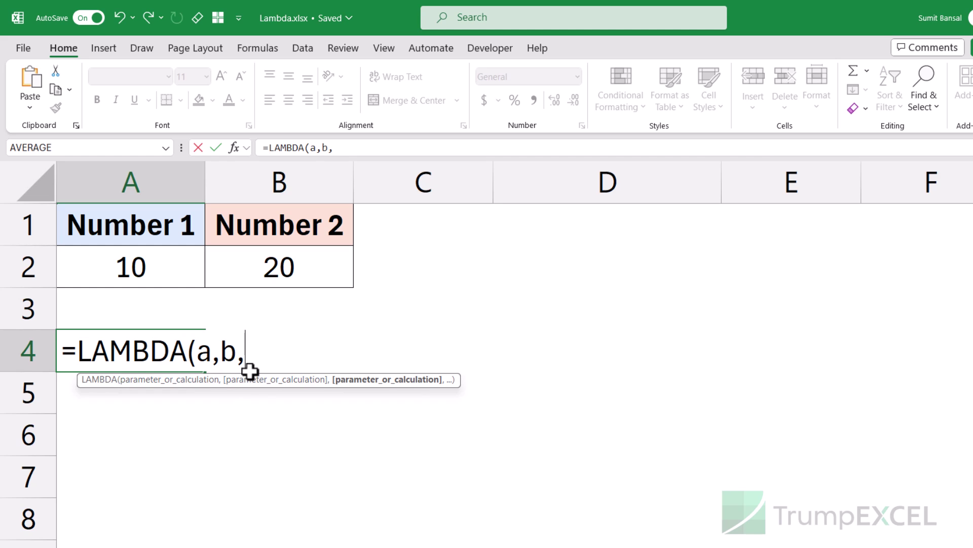
{"action": "type", "text": "a+b"}
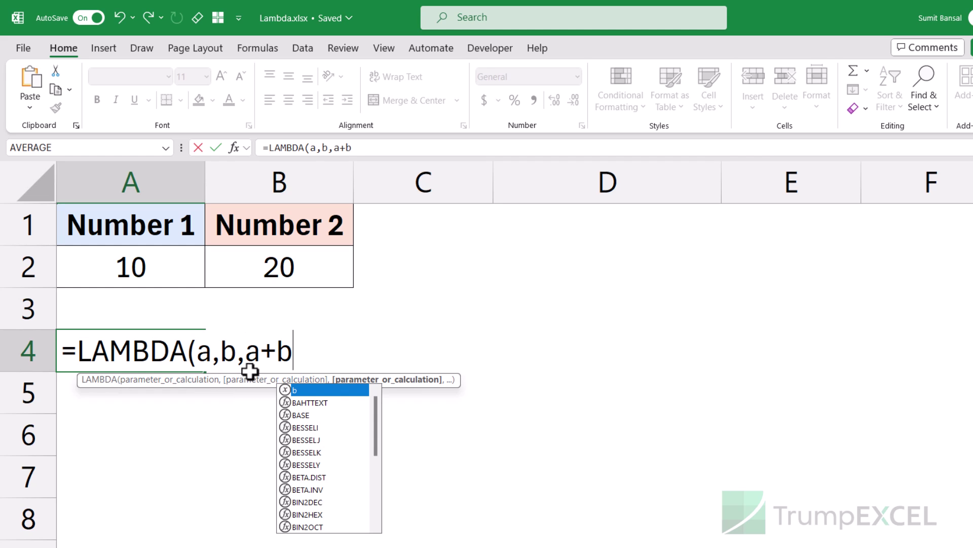
{"action": "type", "text": ")"}
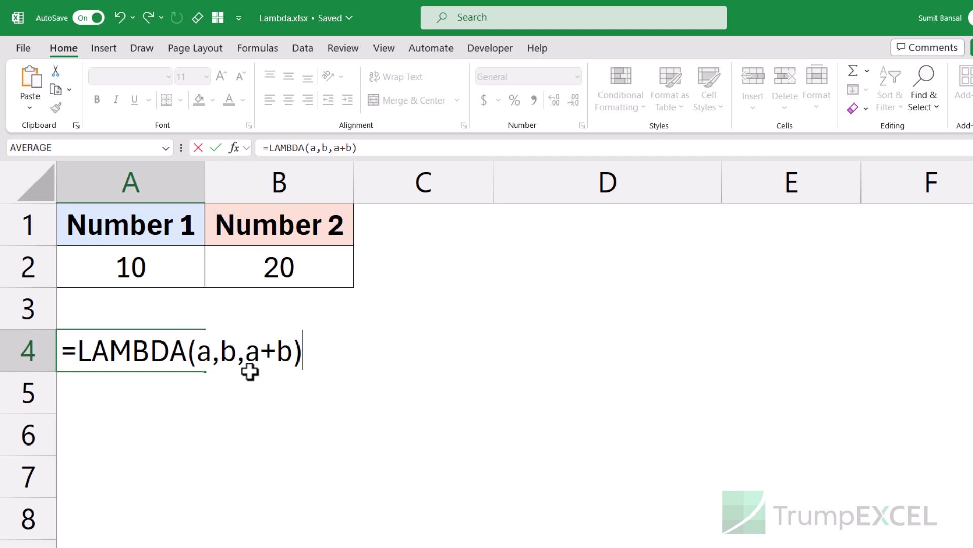
{"action": "key", "text": "Return"}
{"action": "key", "text": "Up"}
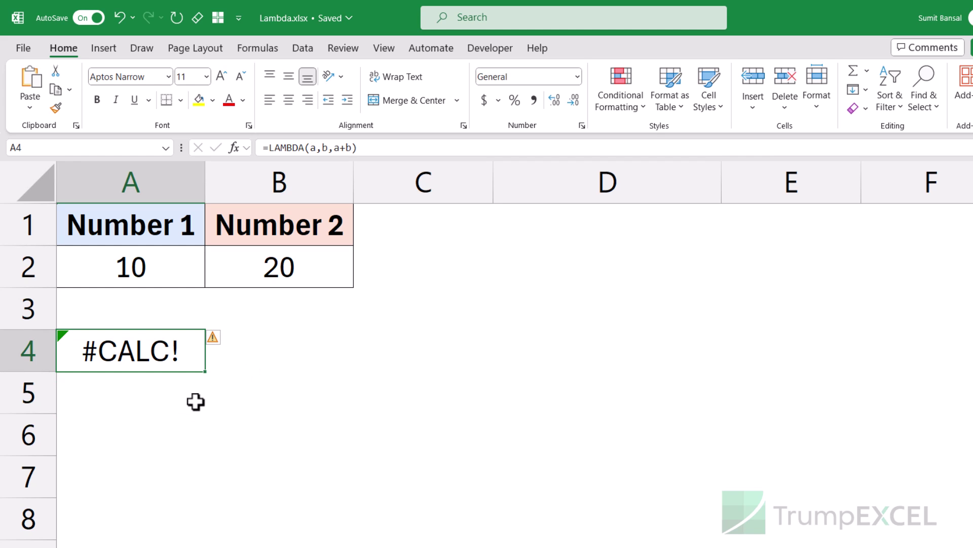
Supply A2 and B2 as arguments to the LAMBDA in cell A4, making the formula =LAMBDA(a,b,a+b)(A2,B2)
{"action": "key", "text": "F2"}
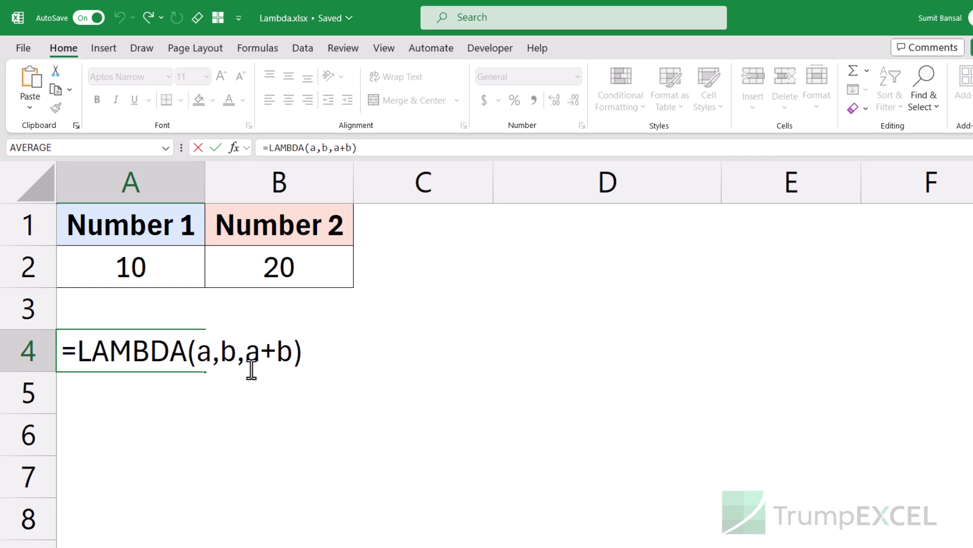
{"action": "type", "text": "()"}
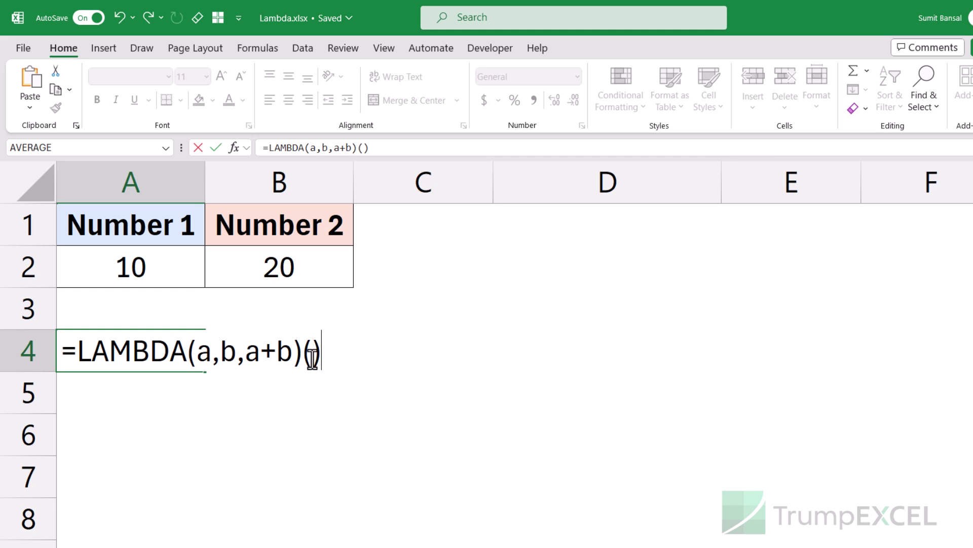
{"action": "left_click", "coordinate": [312, 357]}
{"action": "left_click", "coordinate": [161, 268]}
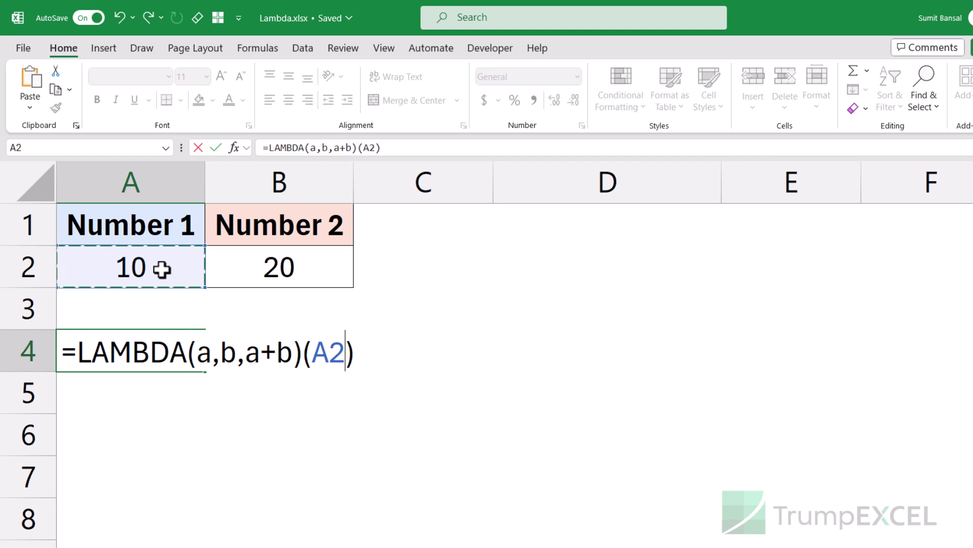
{"action": "type", "text": ","}
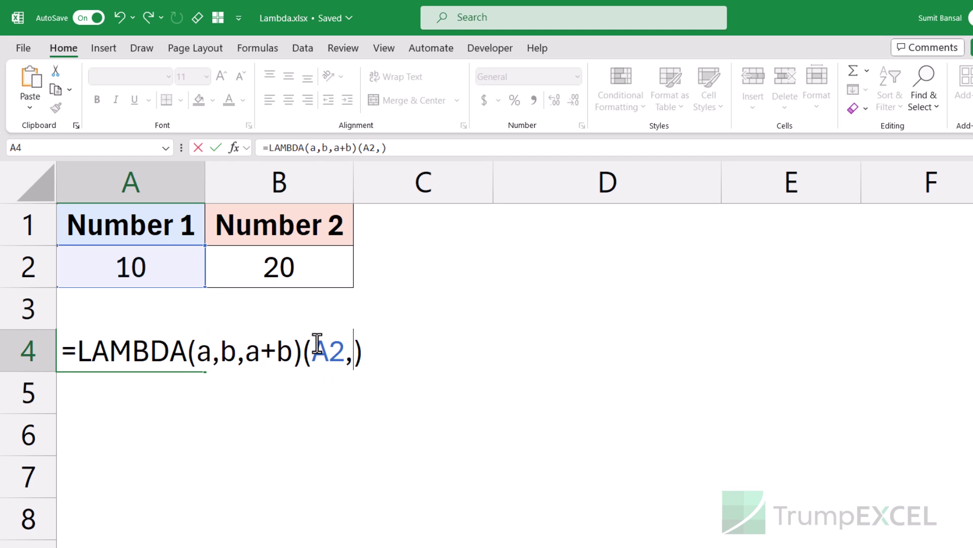
{"action": "left_click", "coordinate": [301, 270]}
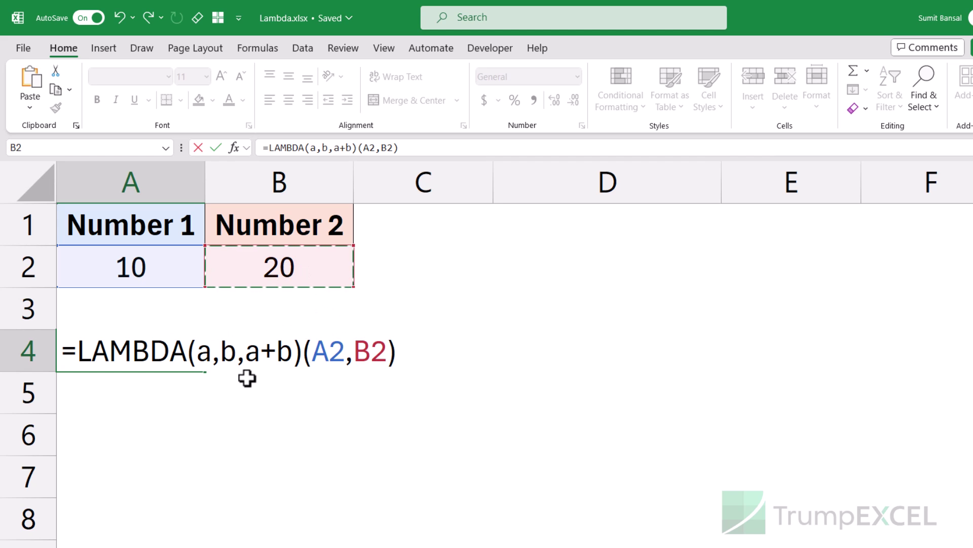
{"action": "key", "text": "Return"}
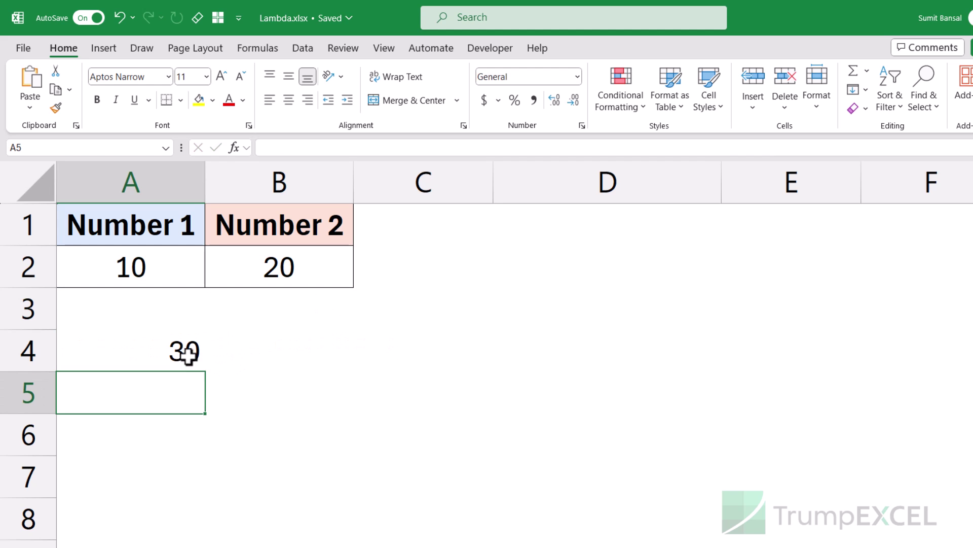
{"action": "key", "text": "Up"}
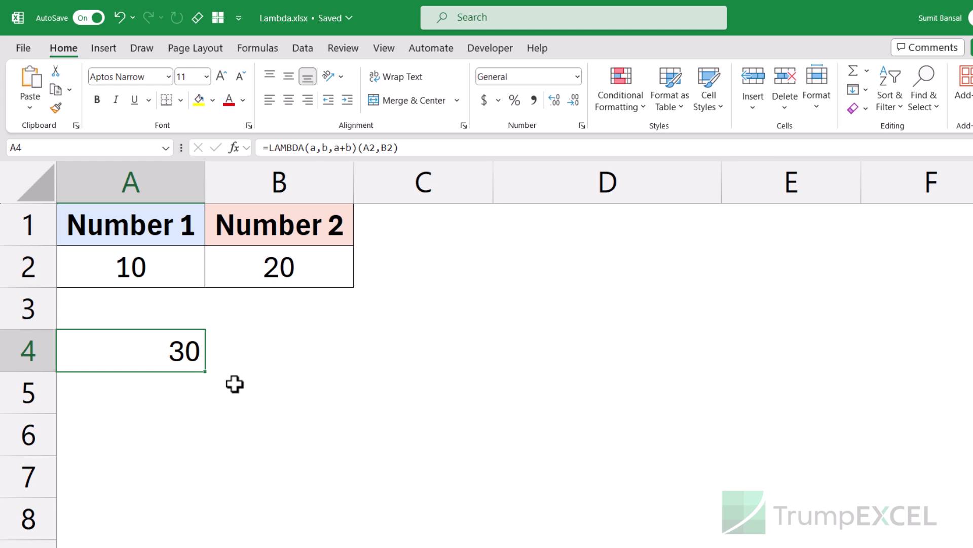
Copy LAMBDA(a,b,a+b) from the formula in A4, without the equals sign and arguments, and leave the cell's formula intact
{"action": "key", "text": "F2"}
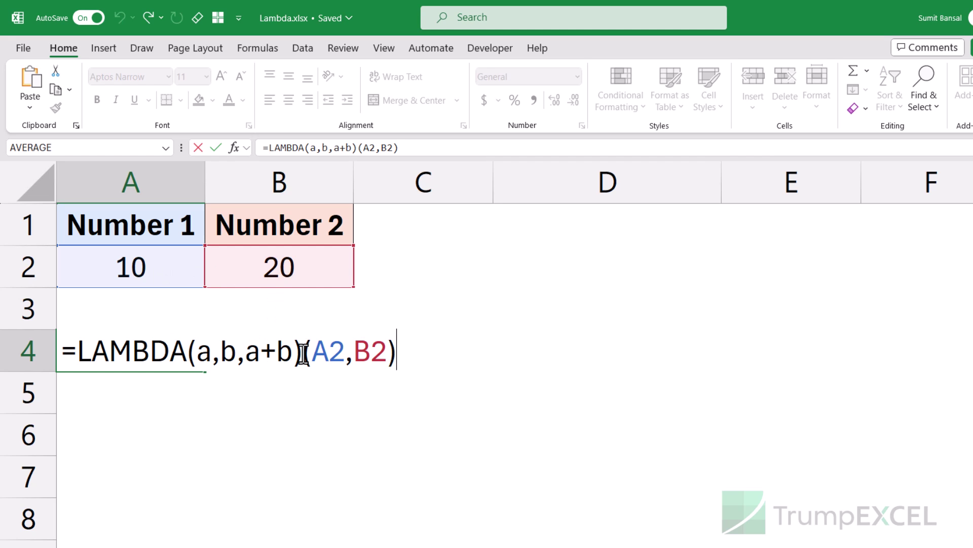
{"action": "left_click_drag", "start_coordinate": [303, 352], "coordinate": [79, 351]}
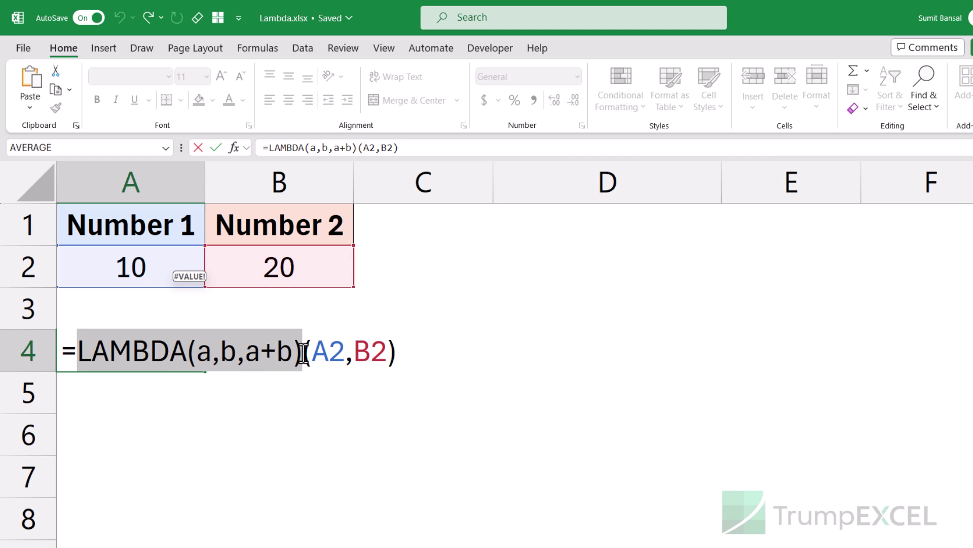
{"action": "left_click_drag", "start_coordinate": [303, 352], "coordinate": [413, 352]}
{"action": "key", "text": "BackSpace"}
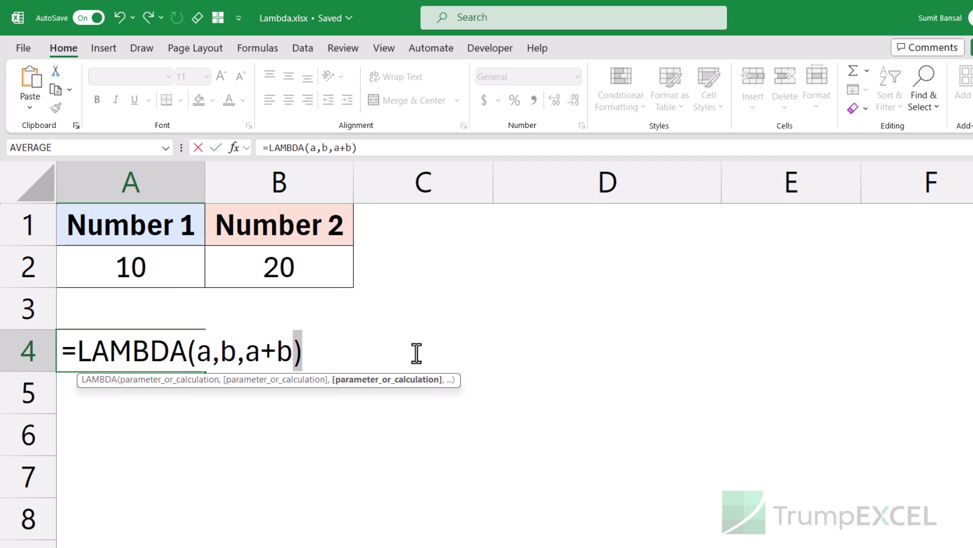
{"action": "key", "text": "shift+Left"}
{"action": "key", "text": "shift+Left"}
{"action": "key", "text": "shift+Left"}
{"action": "key", "text": "shift+Left"}
{"action": "key", "text": "shift+Left"}
{"action": "key", "text": "shift+Left"}
{"action": "key", "text": "shift+Left"}
{"action": "key", "text": "shift+Left"}
{"action": "key", "text": "shift+Home"}
{"action": "key", "text": "shift+Right"}
{"action": "key", "text": "ctrl+c"}
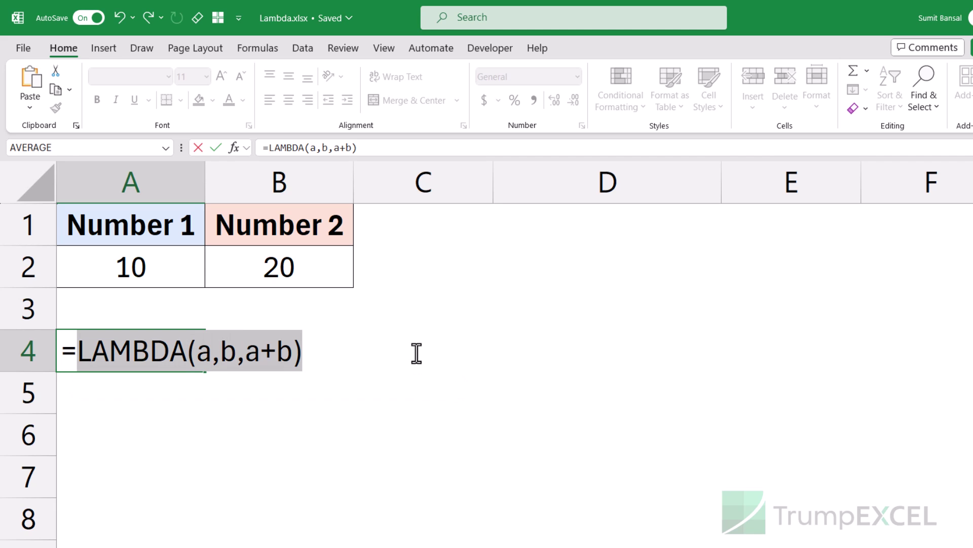
{"action": "key", "text": "Escape"}
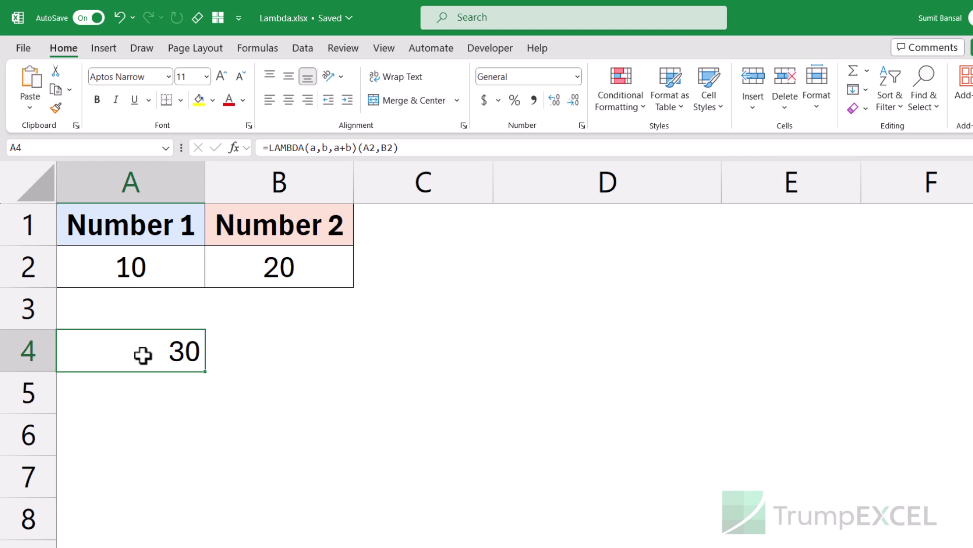
{"action": "key", "text": "ctrl+F3"}
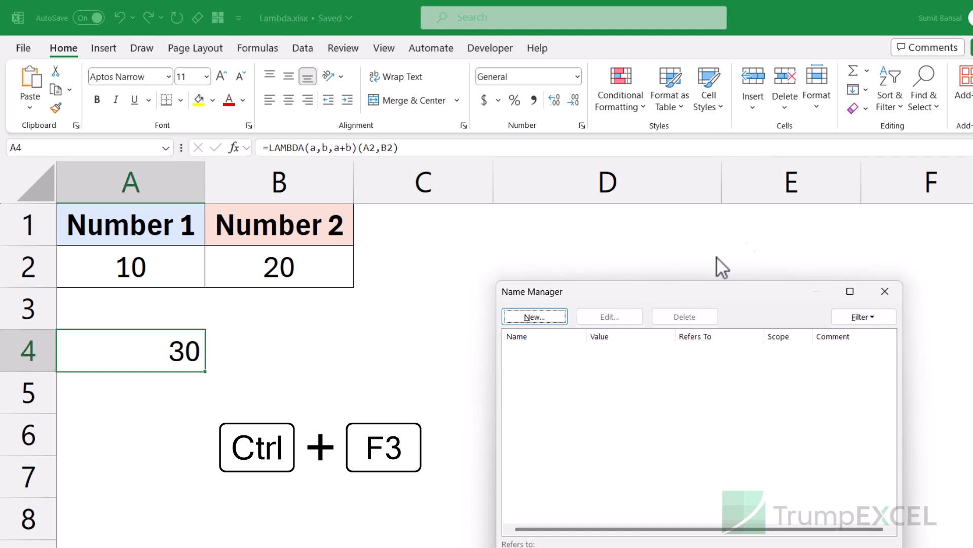
{"action": "left_click_drag", "start_coordinate": [710, 287], "coordinate": [528, 202]}
{"action": "left_click", "coordinate": [707, 210]}
Create a new defined name in the Name Manager and name it AddTwoNo, with Workbook scope
{"action": "left_click", "coordinate": [260, 49]}
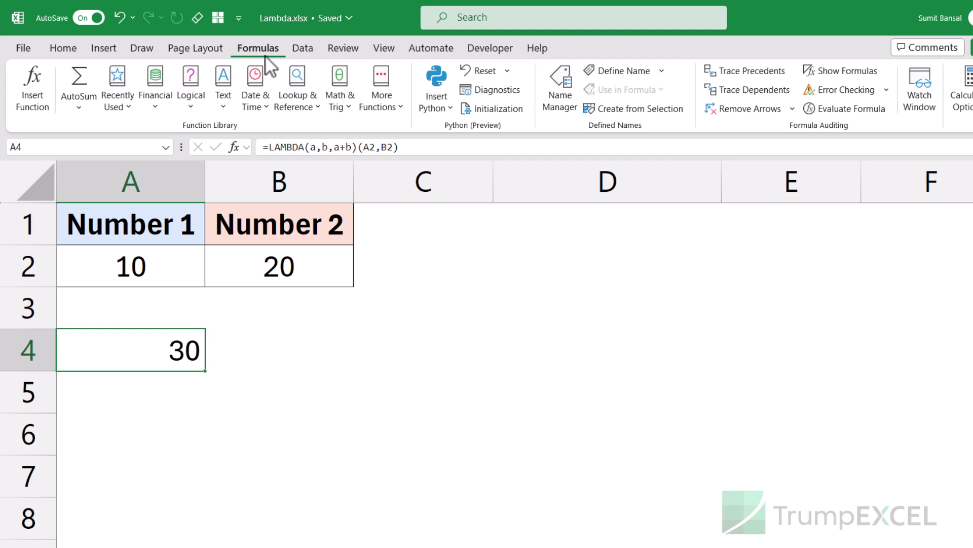
{"action": "left_click", "coordinate": [560, 83]}
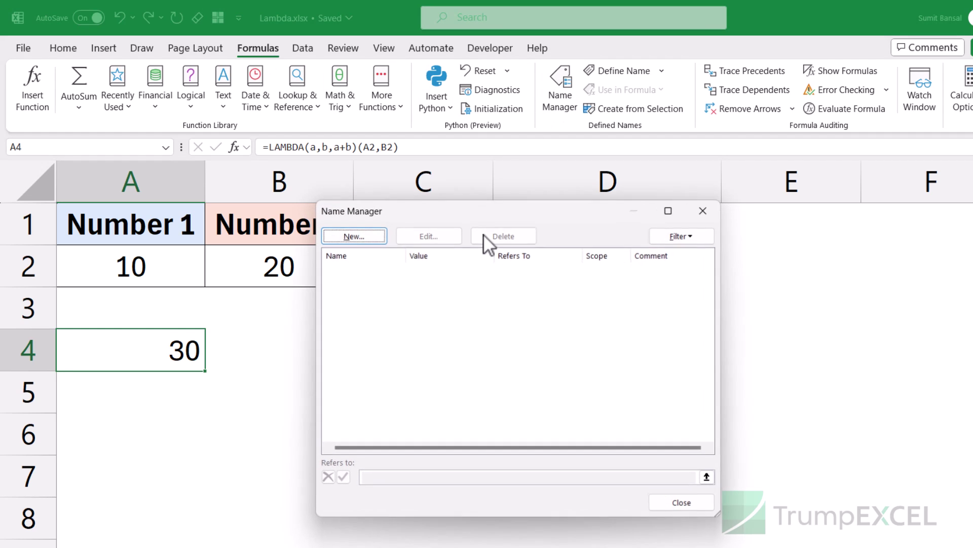
{"action": "left_click", "coordinate": [371, 237]}
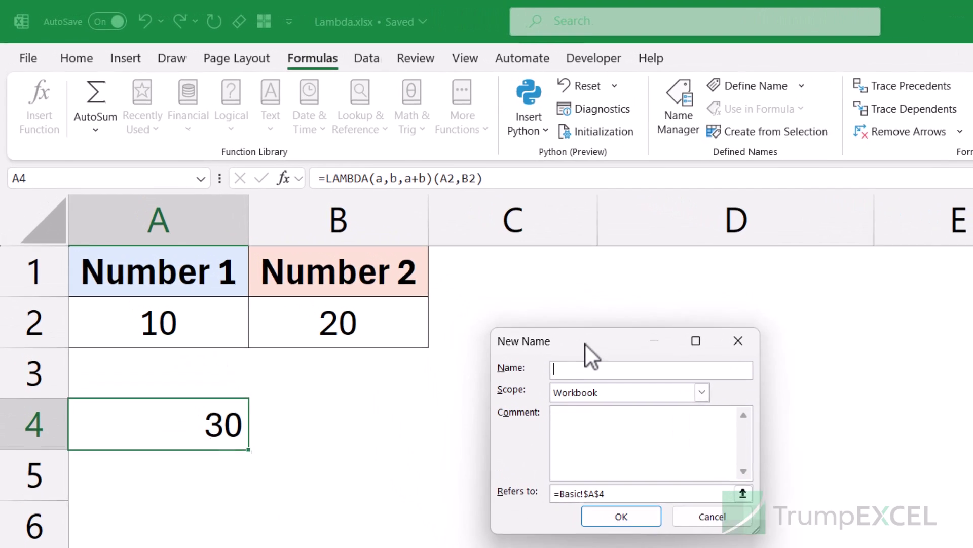
{"action": "left_click_drag", "start_coordinate": [484, 284], "coordinate": [460, 263]}
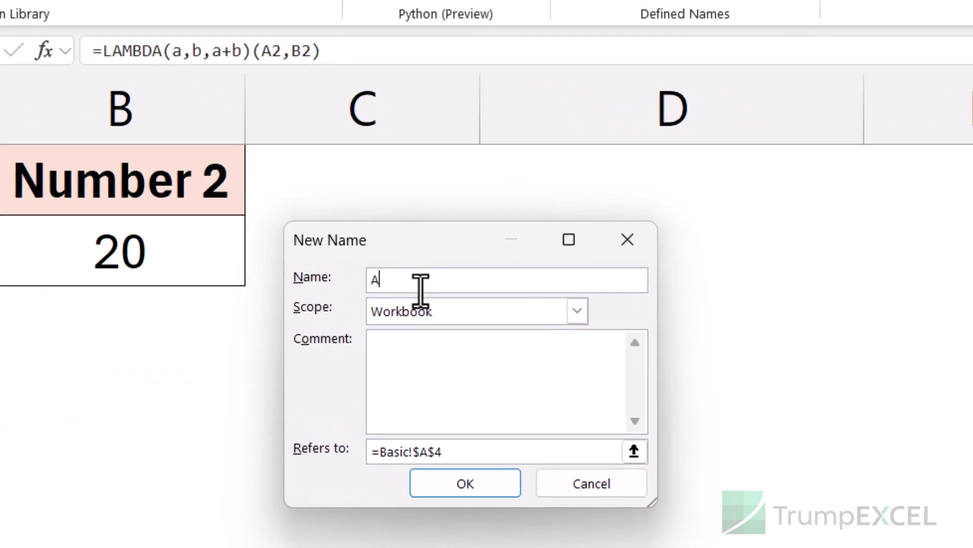
{"action": "type", "text": "dd"}
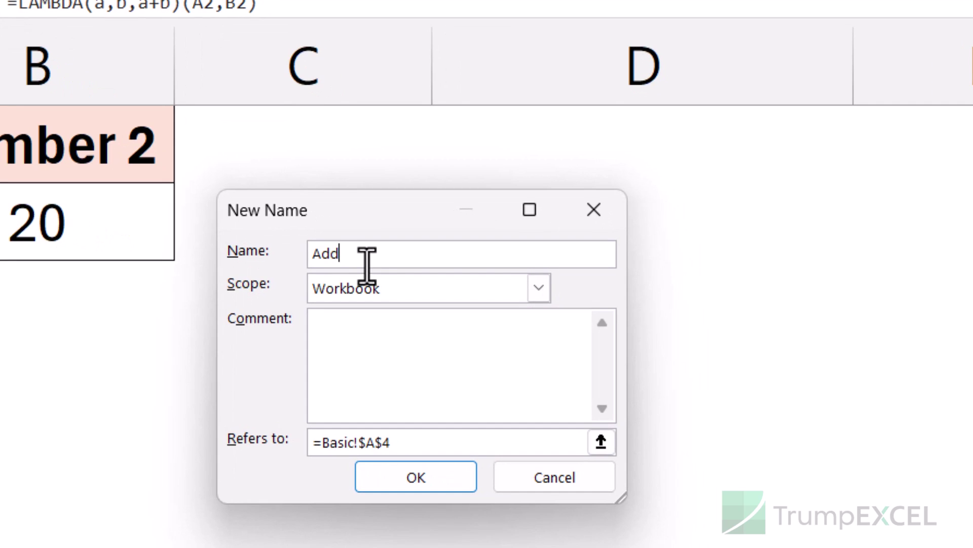
{"action": "type", "text": "TwoNo"}
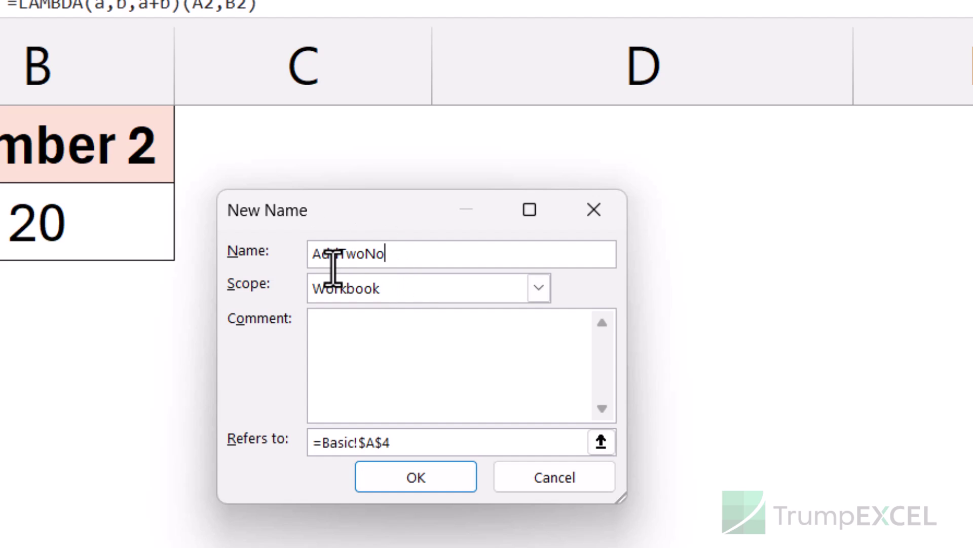
Make AddTwoNo refer to =LAMBDA(a,b,a+b) using the copied formula text, save the name and close the Name Manager
{"action": "left_click_drag", "start_coordinate": [397, 441], "coordinate": [300, 463]}
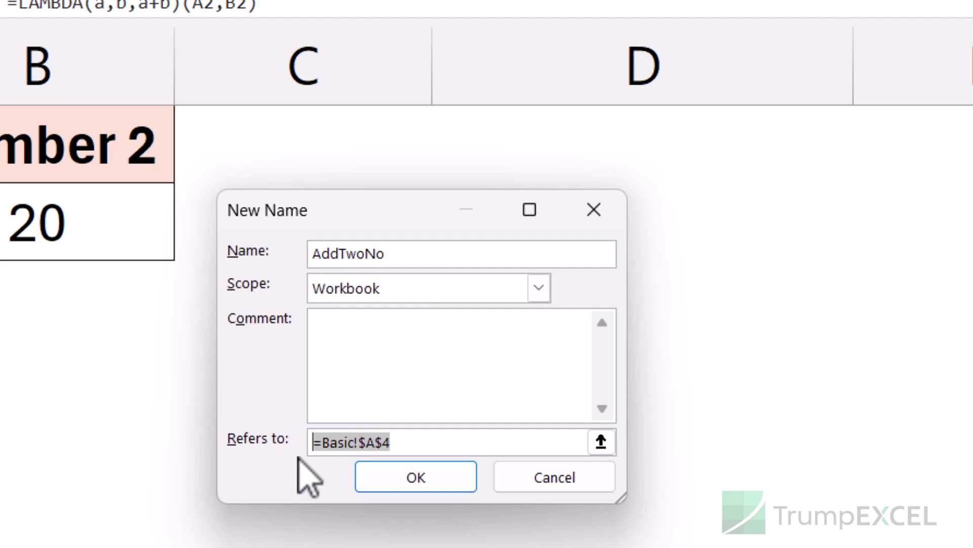
{"action": "key", "text": "BackSpace"}
{"action": "key", "text": "ctrl+v"}
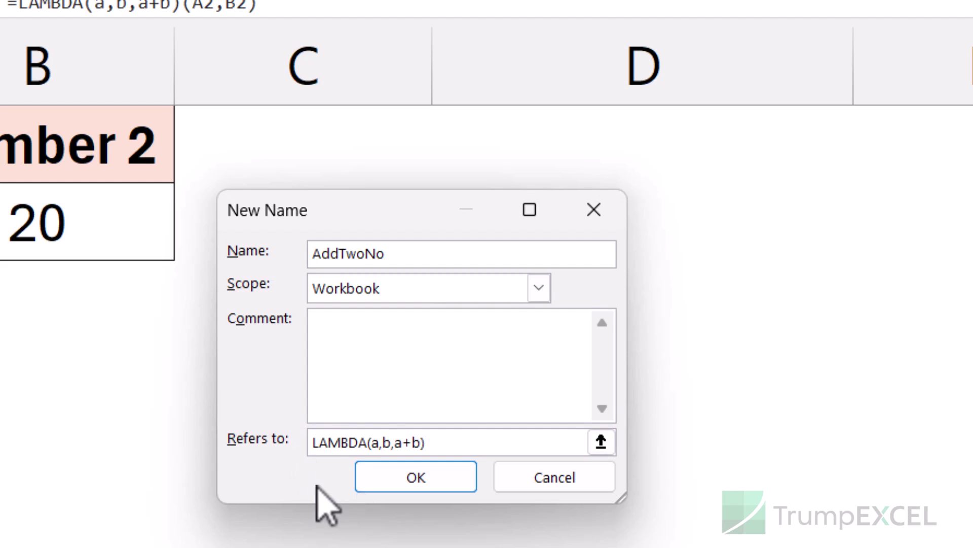
{"action": "left_click", "coordinate": [311, 442]}
{"action": "type", "text": "="}
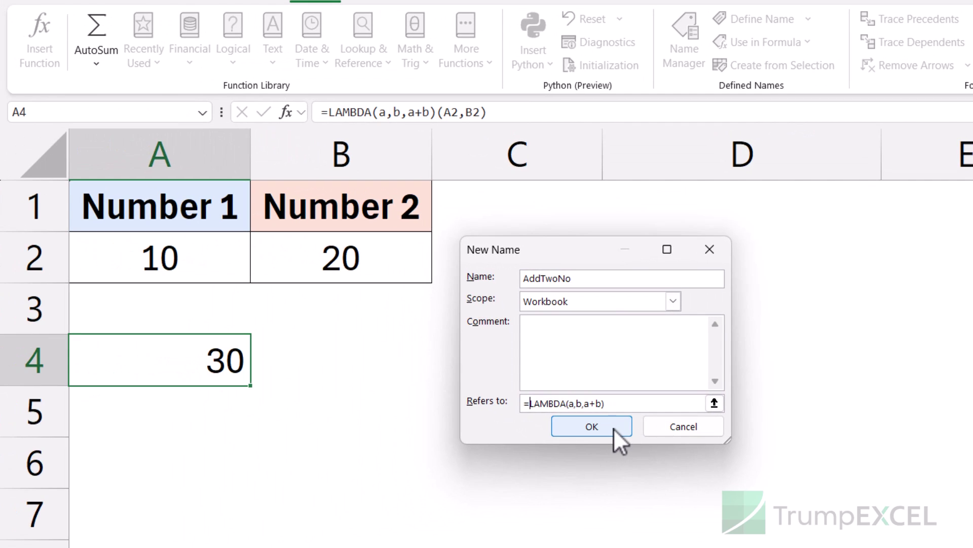
{"action": "left_click", "coordinate": [447, 480]}
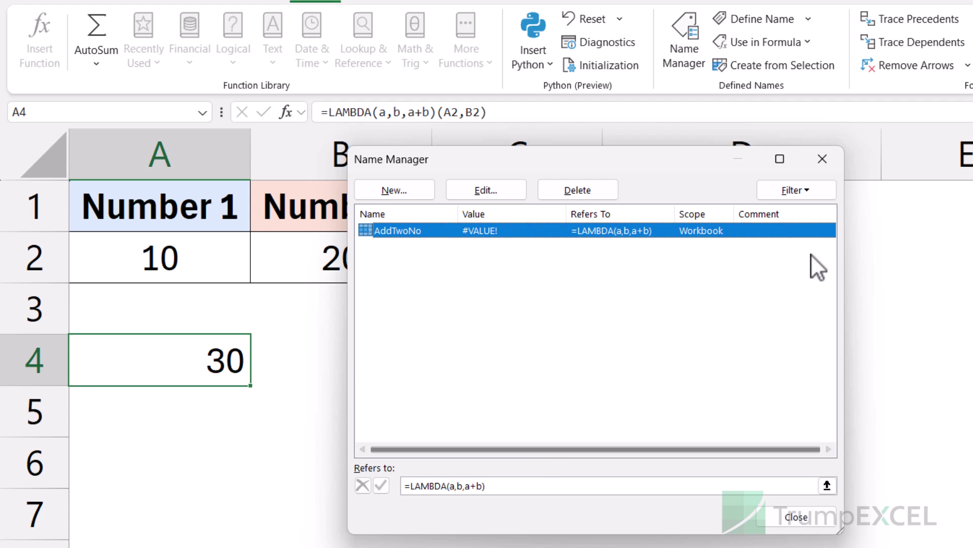
{"action": "left_click", "coordinate": [834, 156]}
Enter the formula =AddTwoNo(A2,B2) in cell A5 using the newly defined function
{"action": "left_click", "coordinate": [215, 430]}
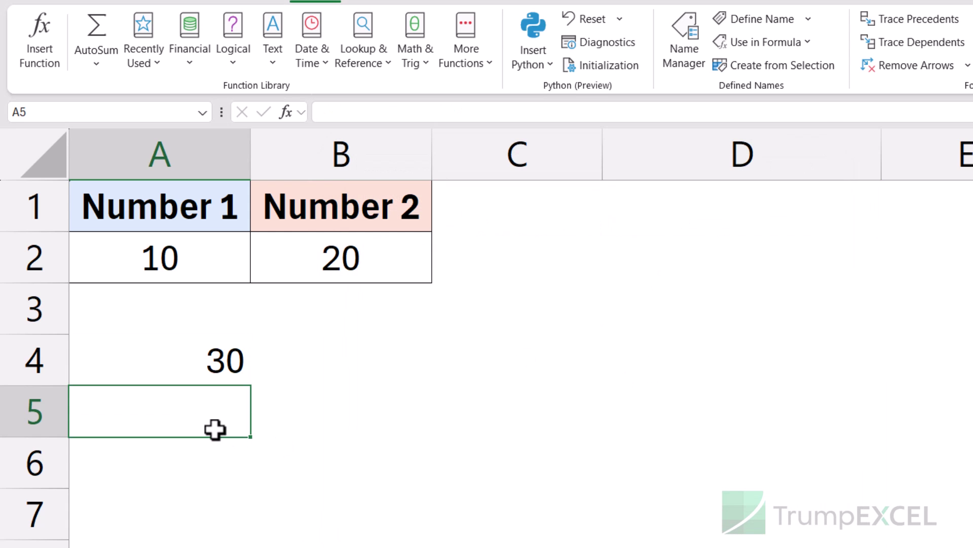
{"action": "type", "text": "=aa"}
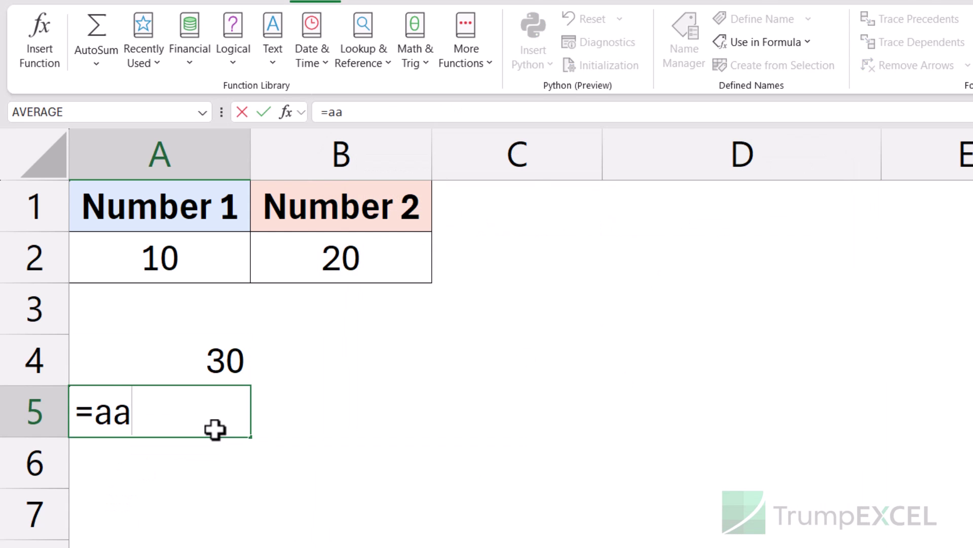
{"action": "key", "text": "BackSpace"}
{"action": "type", "text": "dd"}
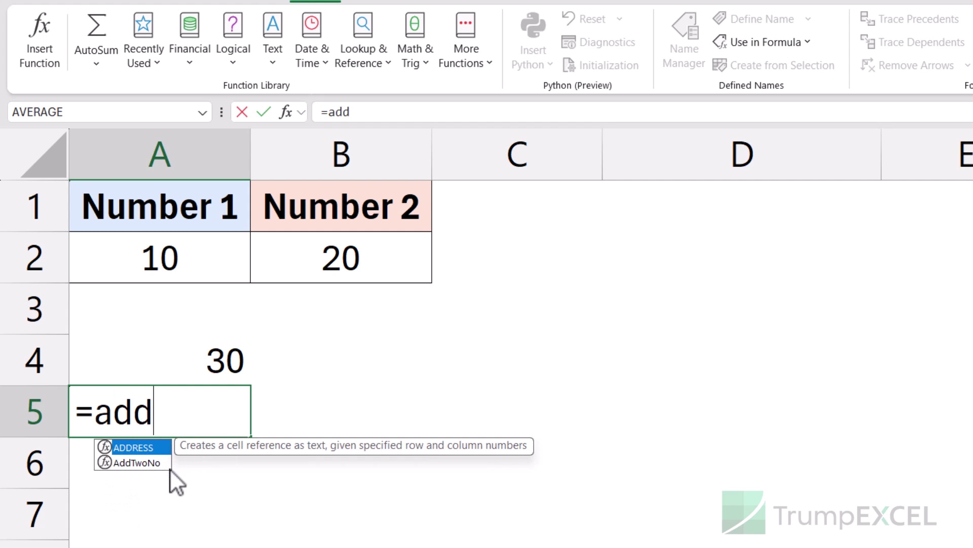
{"action": "double_click", "coordinate": [138, 462]}
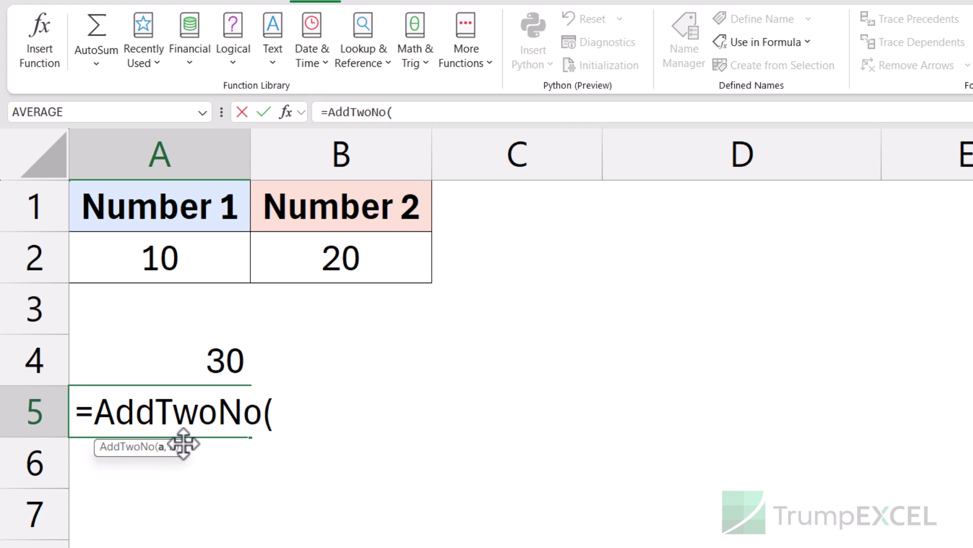
{"action": "left_click", "coordinate": [178, 262]}
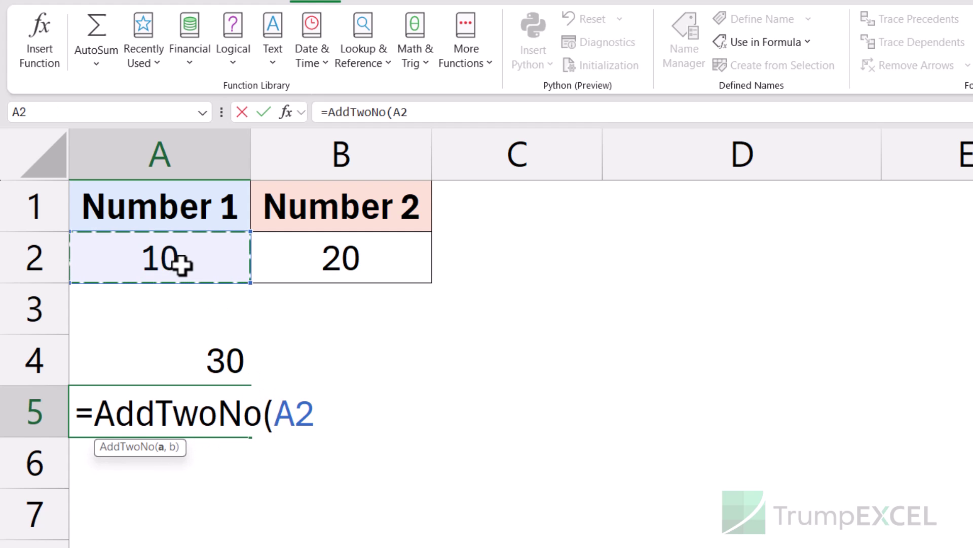
{"action": "type", "text": ","}
{"action": "left_click", "coordinate": [305, 266]}
{"action": "type", "text": ")"}
{"action": "key", "text": "Return"}
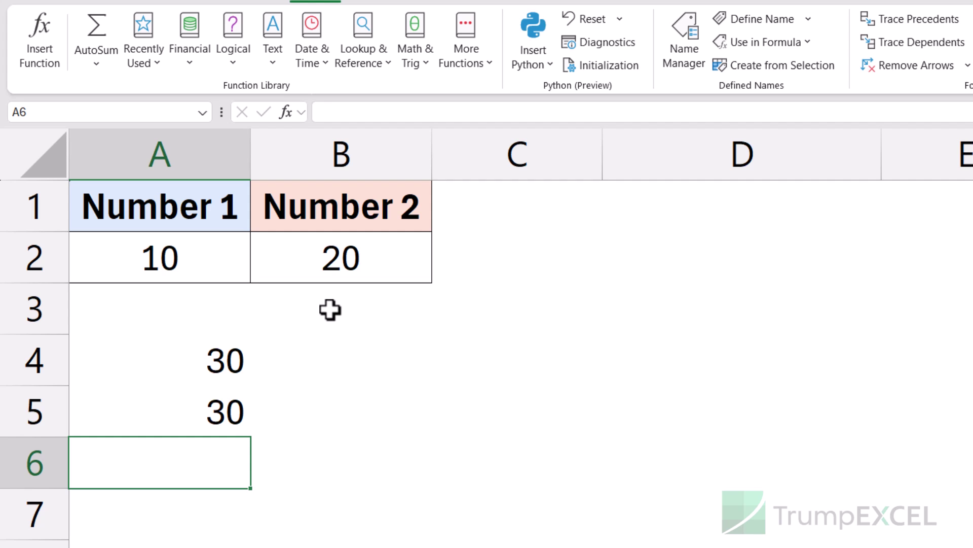
{"action": "left_click", "coordinate": [227, 412]}
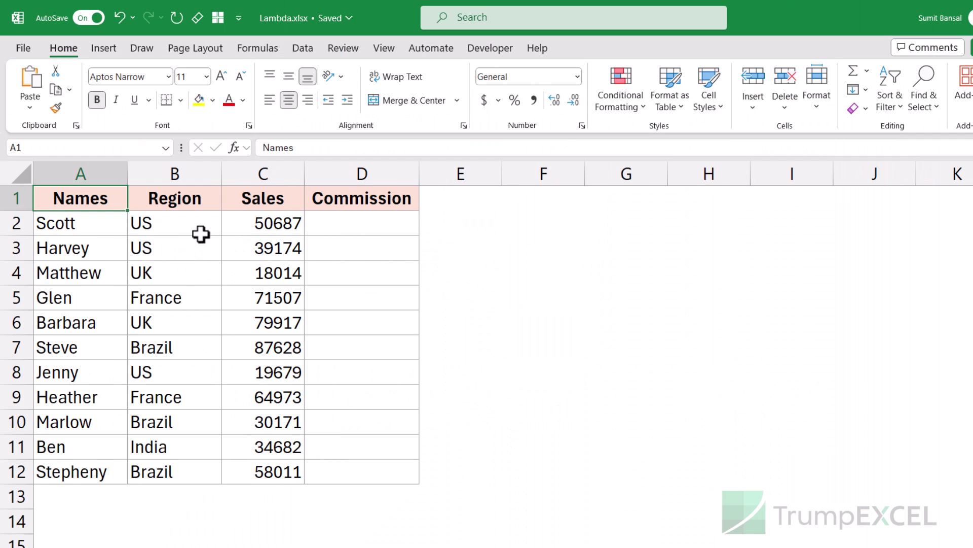
Enter =IF(C2>50000,C2*5%,C2*3%) in cell D2 of the commission table and fill it down to D12
{"action": "left_click", "coordinate": [375, 227]}
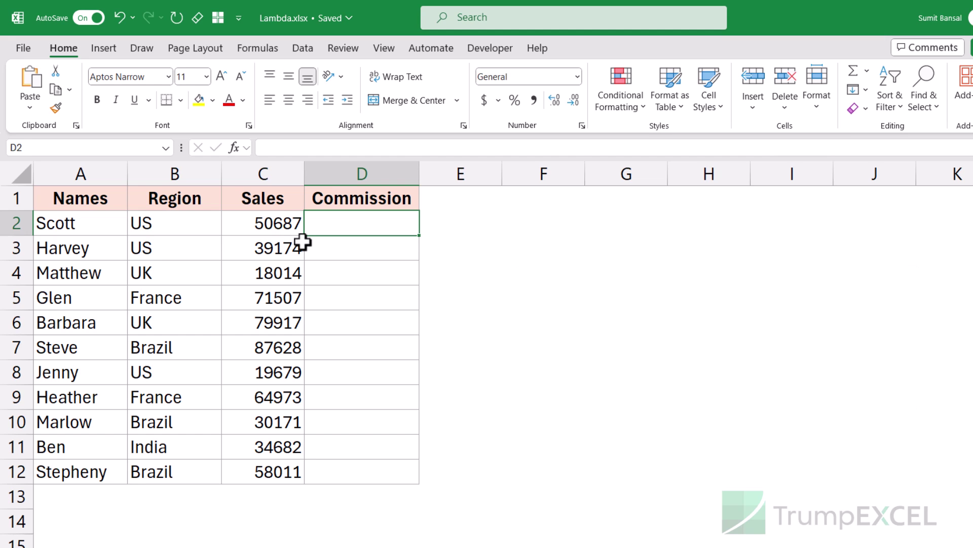
{"action": "type", "text": "=IF("}
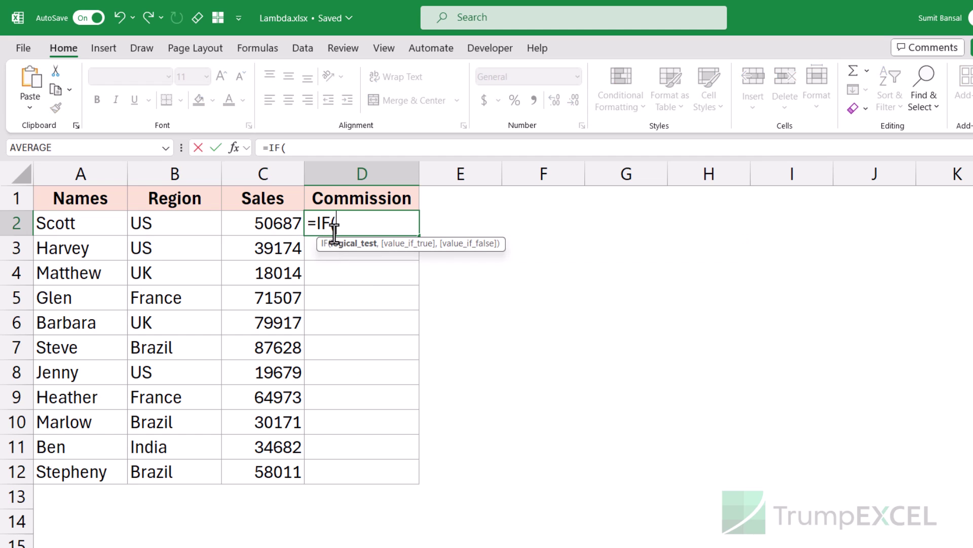
{"action": "left_click", "coordinate": [283, 223]}
{"action": "type", "text": ">50000,"}
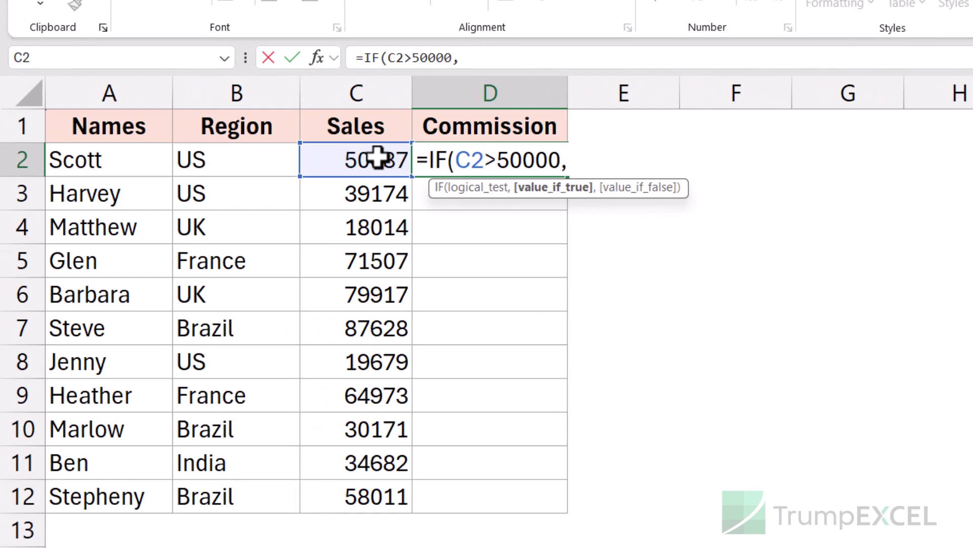
{"action": "left_click", "coordinate": [334, 187]}
{"action": "type", "text": "*"}
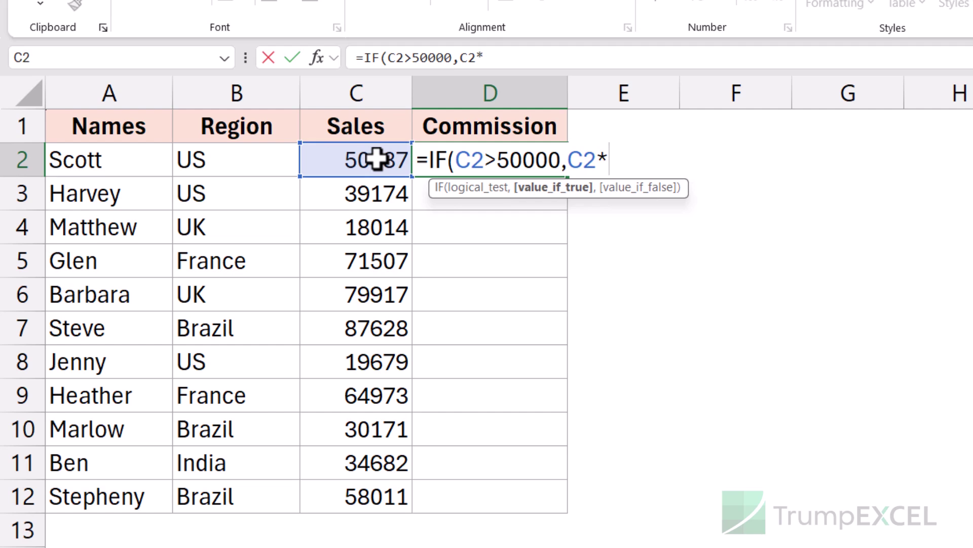
{"action": "type", "text": "5%,"}
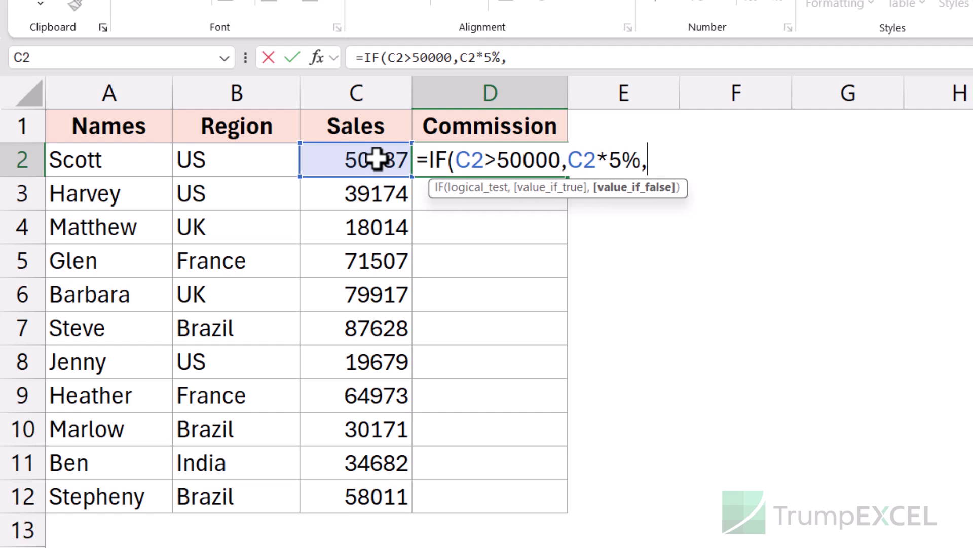
{"action": "left_click", "coordinate": [376, 160]}
{"action": "type", "text": "*3"}
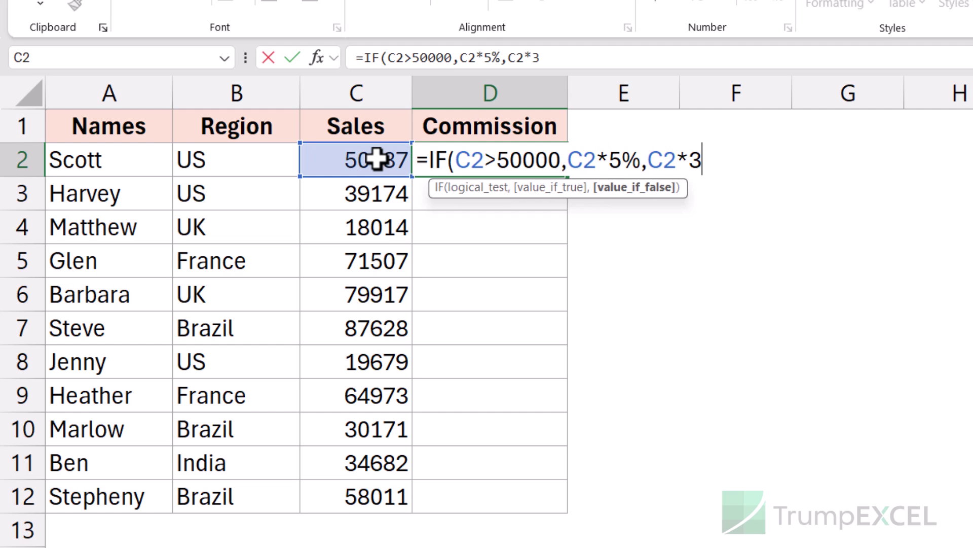
{"action": "type", "text": "%)"}
{"action": "key", "text": "Return"}
{"action": "key", "text": "Up"}
{"action": "left_click_drag", "start_coordinate": [568, 177], "coordinate": [544, 507]}
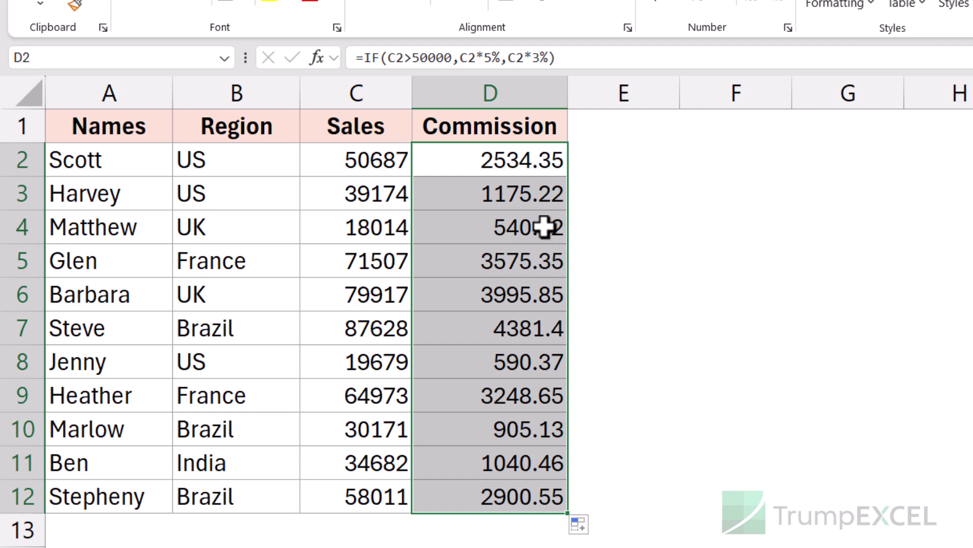
Copy the IF formula text from D2 and paste it into cell G2, leaving D2 intact
{"action": "left_click", "coordinate": [510, 161]}
{"action": "double_click", "coordinate": [484, 159]}
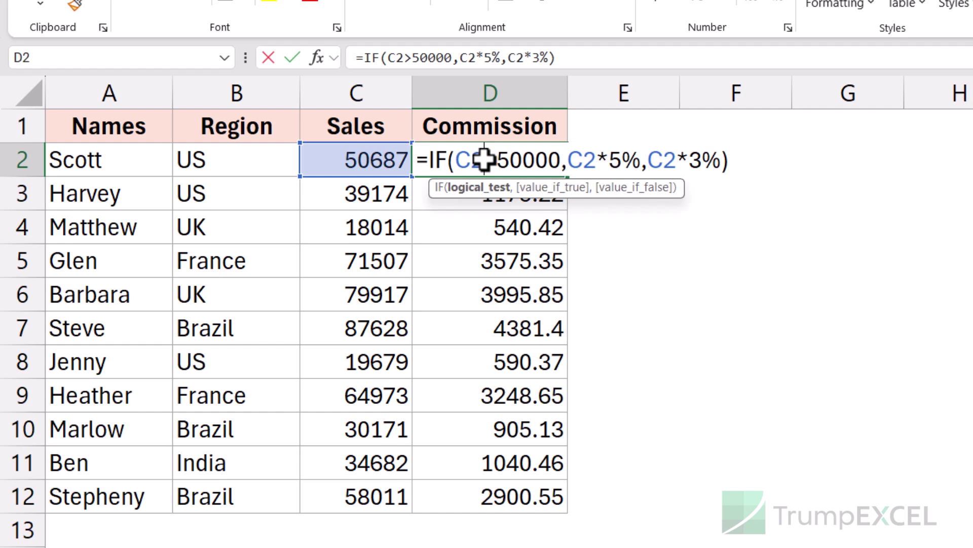
{"action": "left_click_drag", "start_coordinate": [426, 162], "coordinate": [732, 158]}
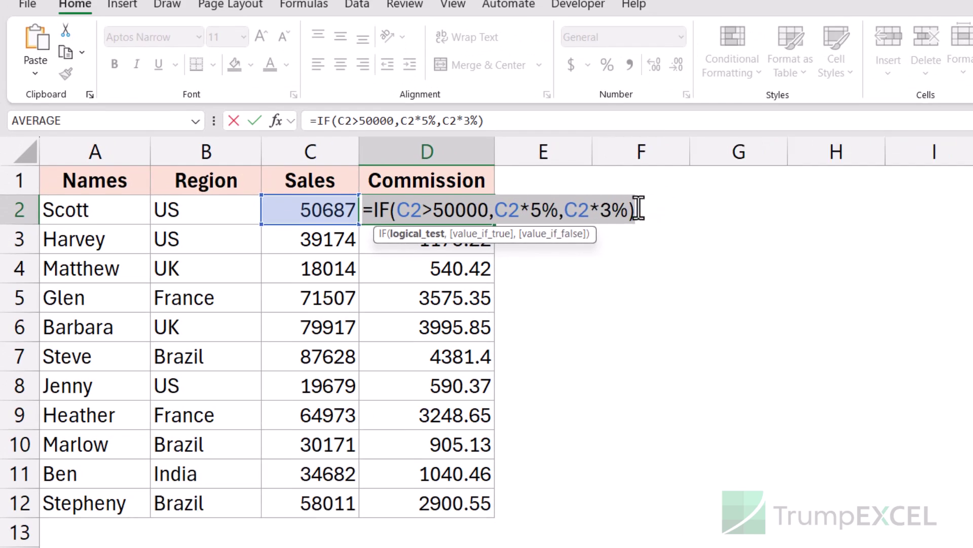
{"action": "key", "text": "Escape"}
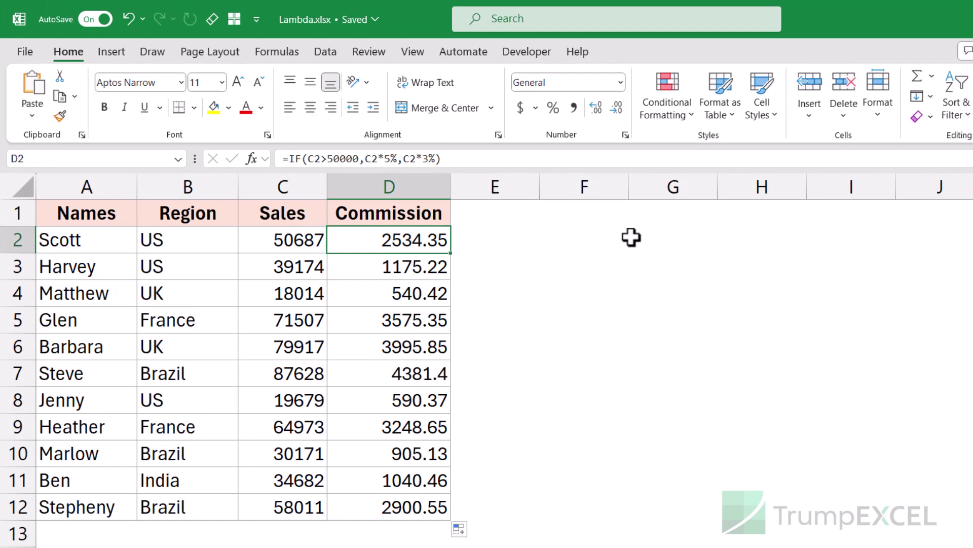
{"action": "left_click", "coordinate": [686, 207]}
{"action": "left_click", "coordinate": [648, 239]}
{"action": "double_click", "coordinate": [648, 238]}
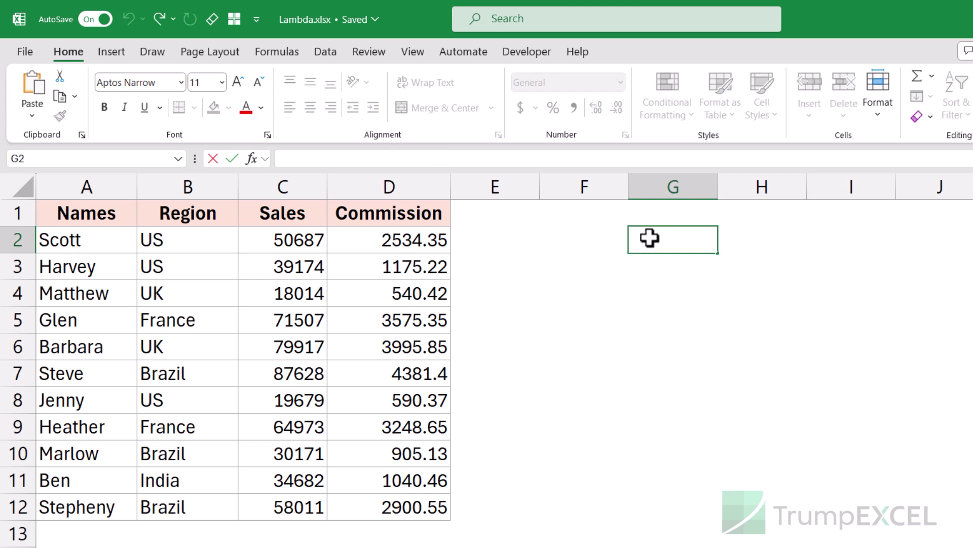
{"action": "key", "text": "ctrl+v"}
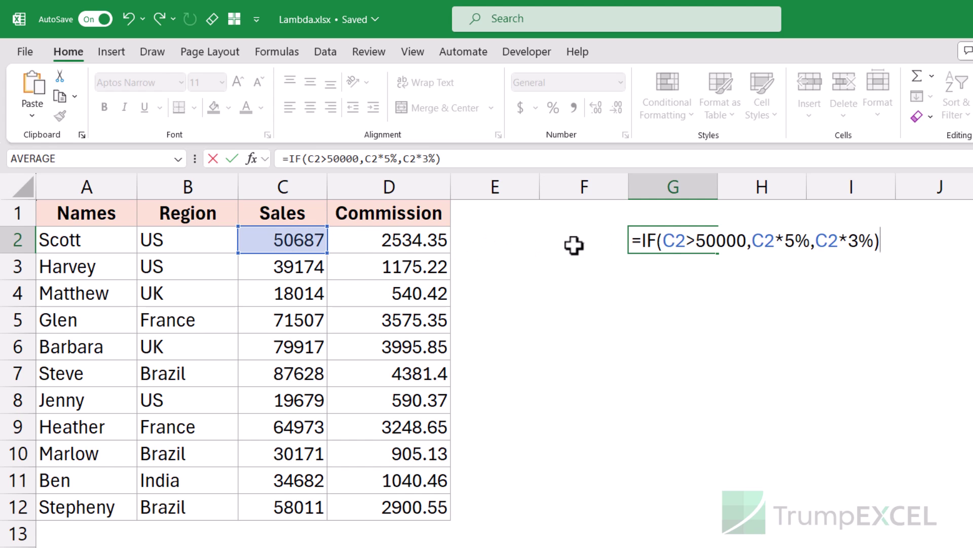
Wrap the IF expression in G2 in a LAMBDA with the parameter sales, making it =LAMBDA(sales,IF(C2>50000,C2*5%,C2*3%))
{"action": "left_click_drag", "start_coordinate": [641, 240], "coordinate": [882, 241]}
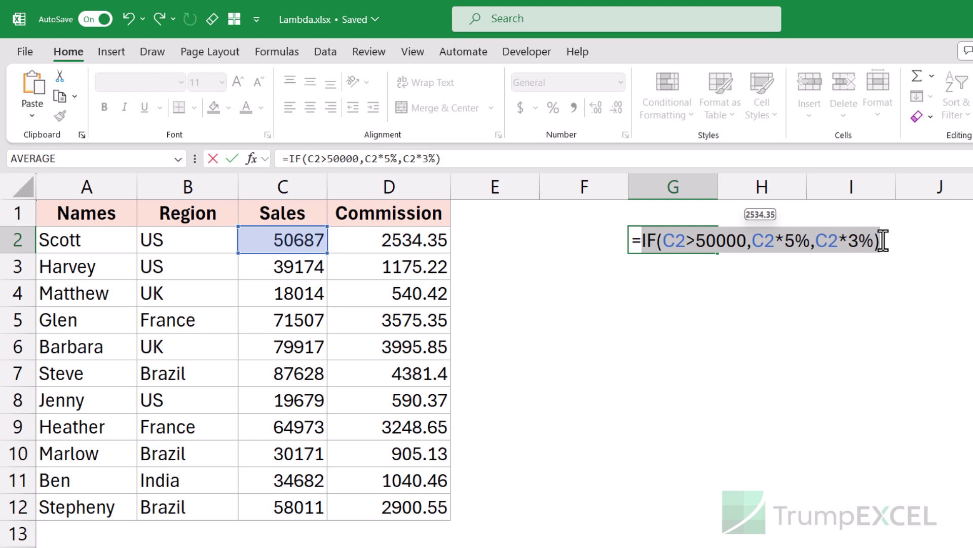
{"action": "key", "text": "BackSpace"}
{"action": "type", "text": "Lam"}
{"action": "key", "text": "Tab"}
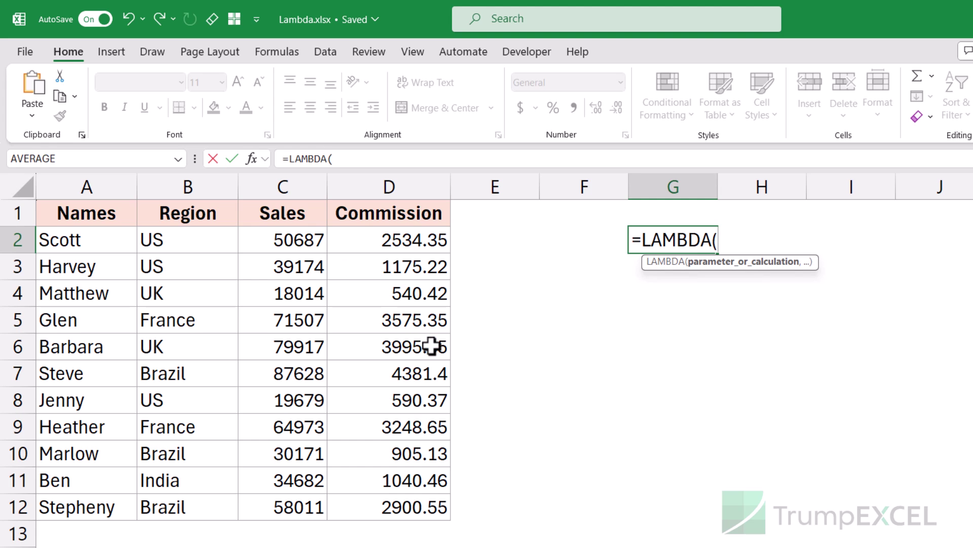
{"action": "type", "text": "sales,"}
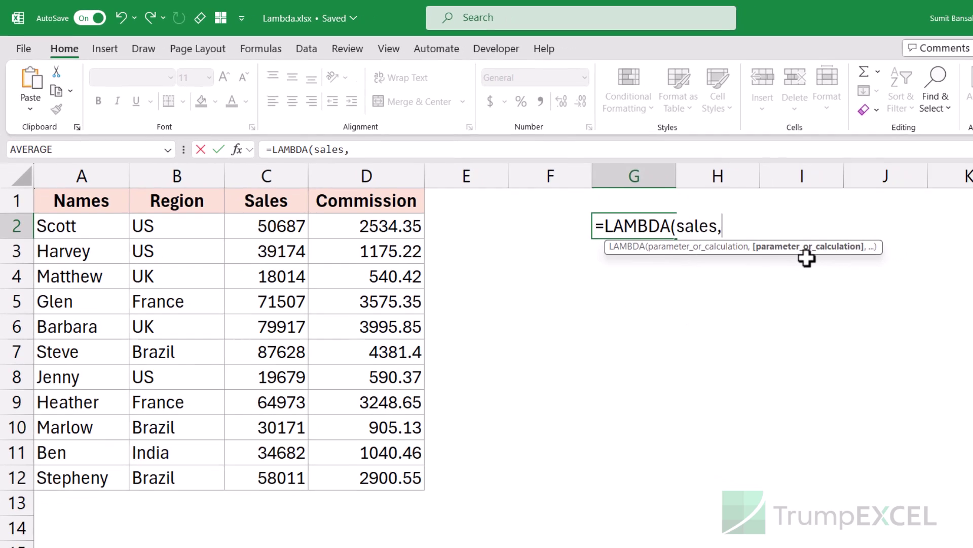
{"action": "type", "text": "IF(C2>50000,C2*5%,C2*3%)"}
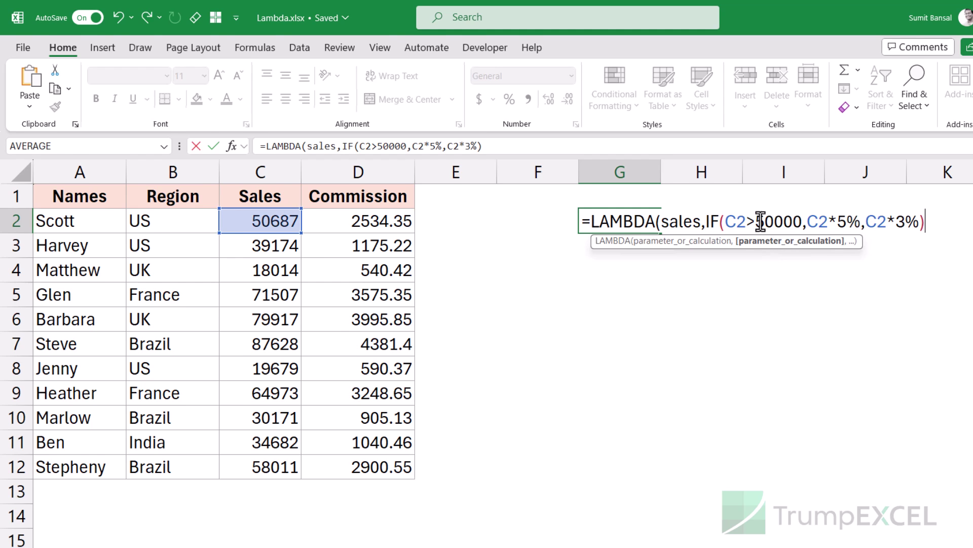
{"action": "type", "text": ")"}
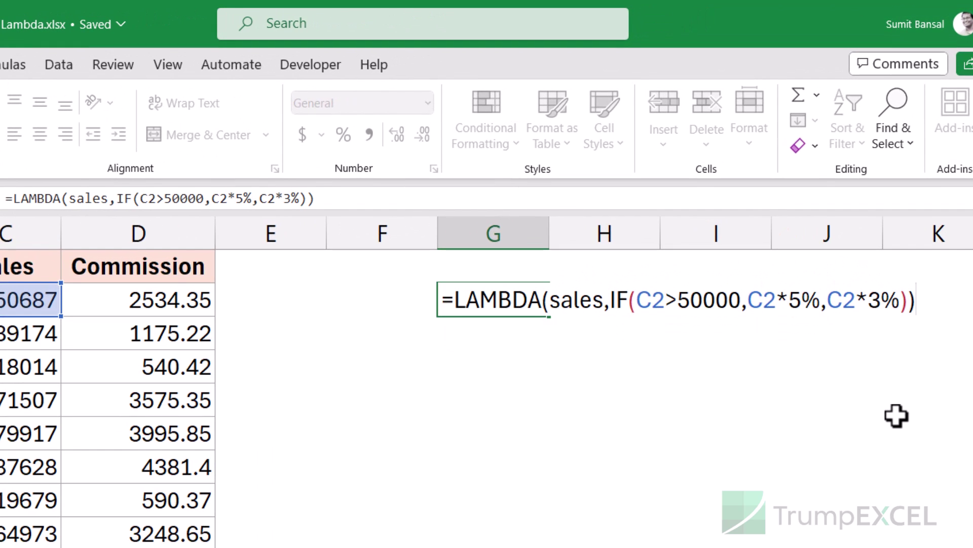
Replace every C2 reference in the G2 formula with sales, making it =LAMBDA(sales,IF(sales>50000,sales*5%,sales*3%)), and enter it
{"action": "double_click", "coordinate": [578, 300]}
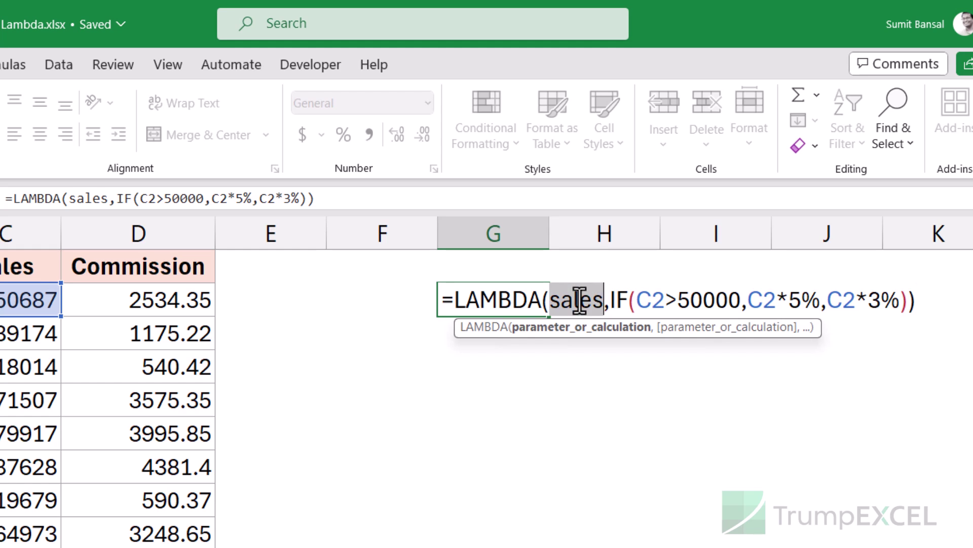
{"action": "double_click", "coordinate": [650, 300]}
{"action": "type", "text": "sales"}
{"action": "double_click", "coordinate": [787, 299]}
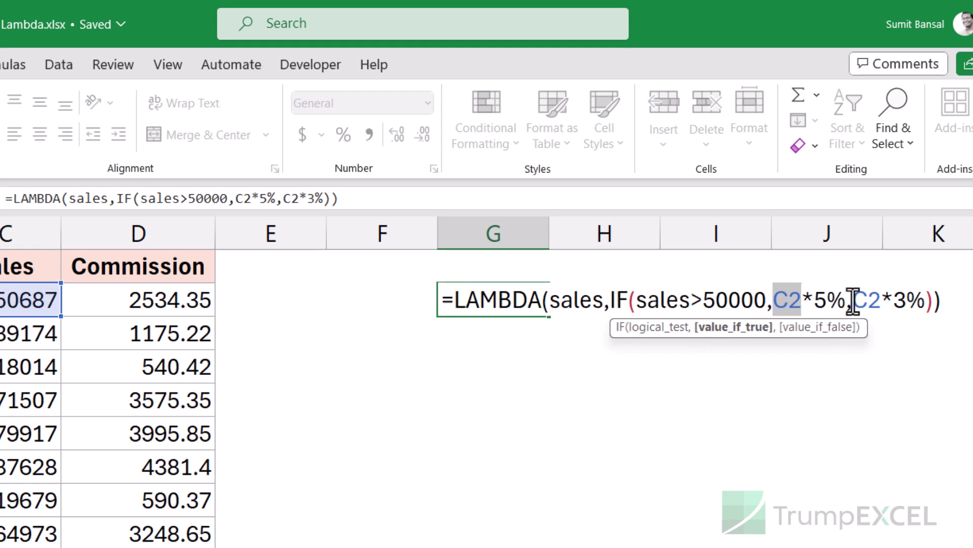
{"action": "type", "text": "sales"}
{"action": "double_click", "coordinate": [897, 298]}
{"action": "type", "text": "sales"}
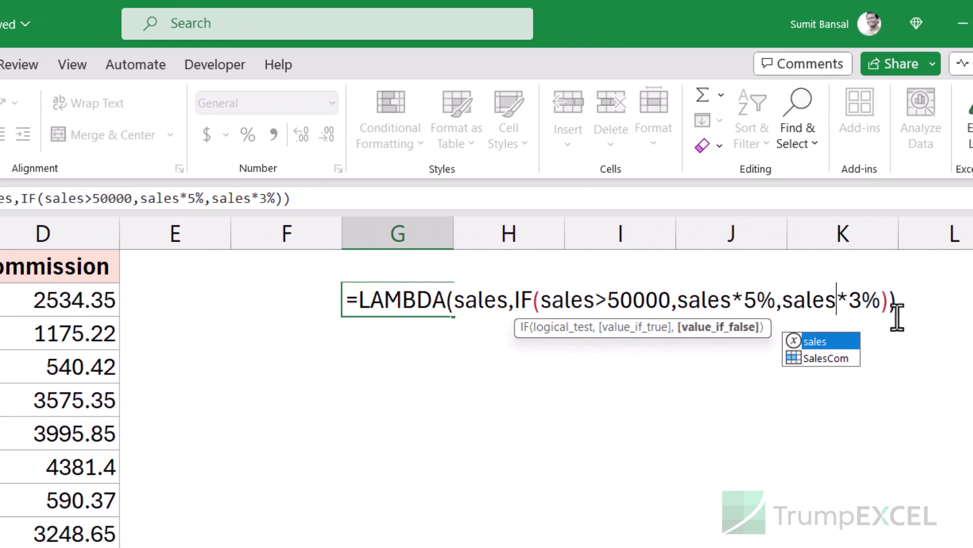
{"action": "left_click", "coordinate": [911, 302]}
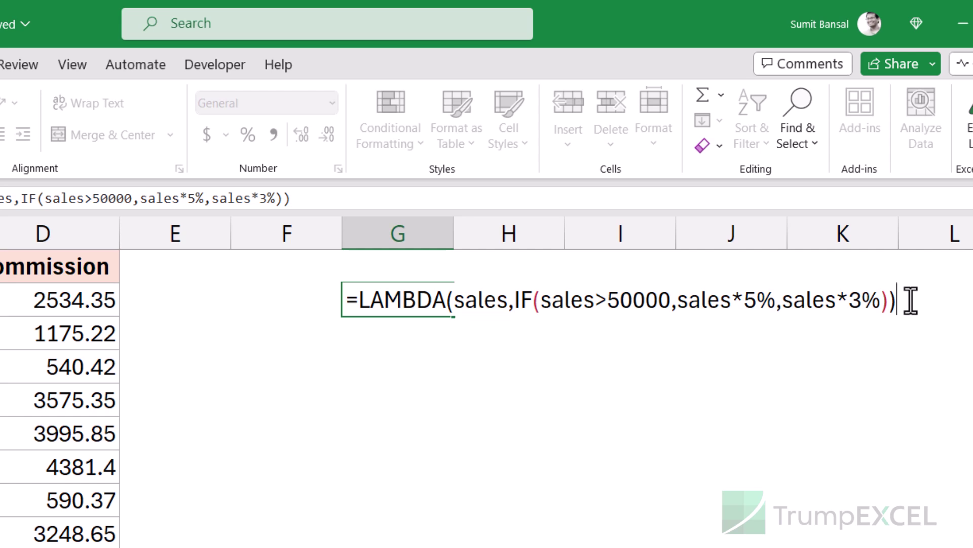
{"action": "key", "text": "Return"}
Append the argument (C2) to the LAMBDA formula in G2 and fill it down to G12 to test it
{"action": "key", "text": "Up"}
{"action": "key", "text": "F2"}
{"action": "type", "text": "("}
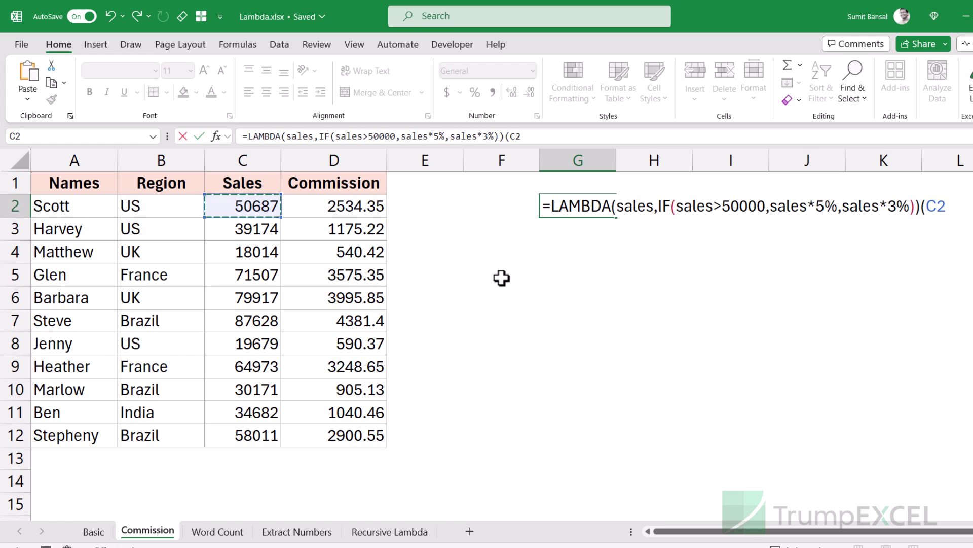
{"action": "type", "text": ")"}
{"action": "key", "text": "Return"}
{"action": "left_click", "coordinate": [614, 210]}
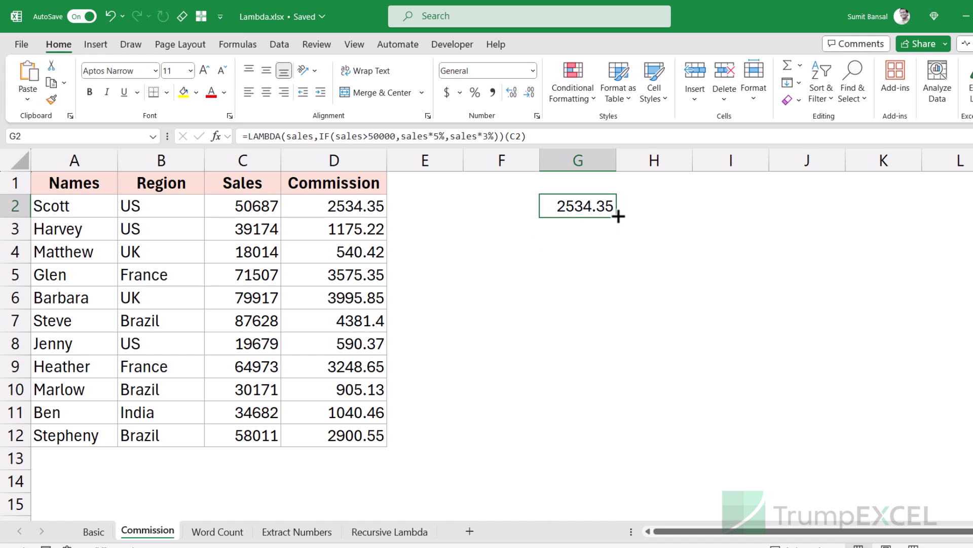
{"action": "left_click_drag", "start_coordinate": [617, 220], "coordinate": [597, 435]}
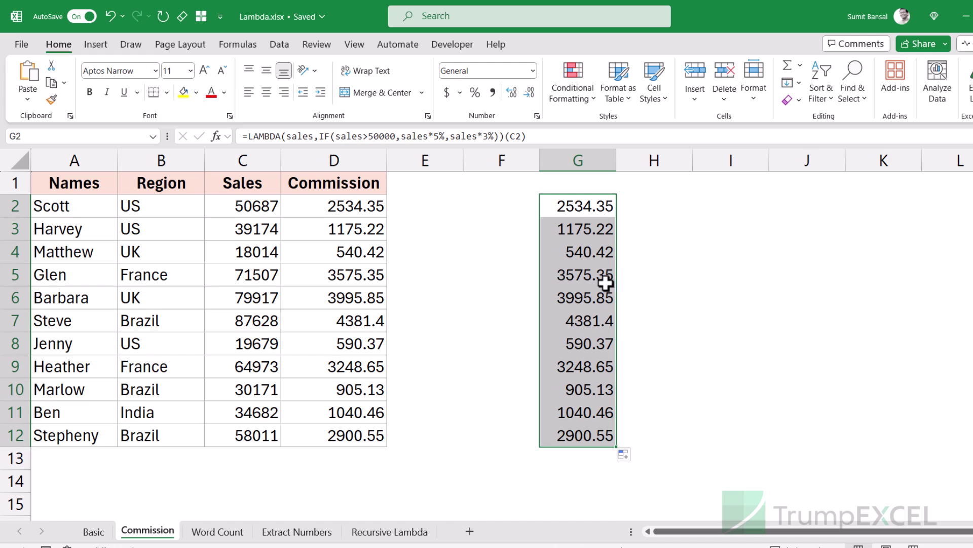
Copy the LAMBDA formula text from G2, including the equals sign but without the trailing (C2)
{"action": "left_click", "coordinate": [582, 207]}
{"action": "key", "text": "F2"}
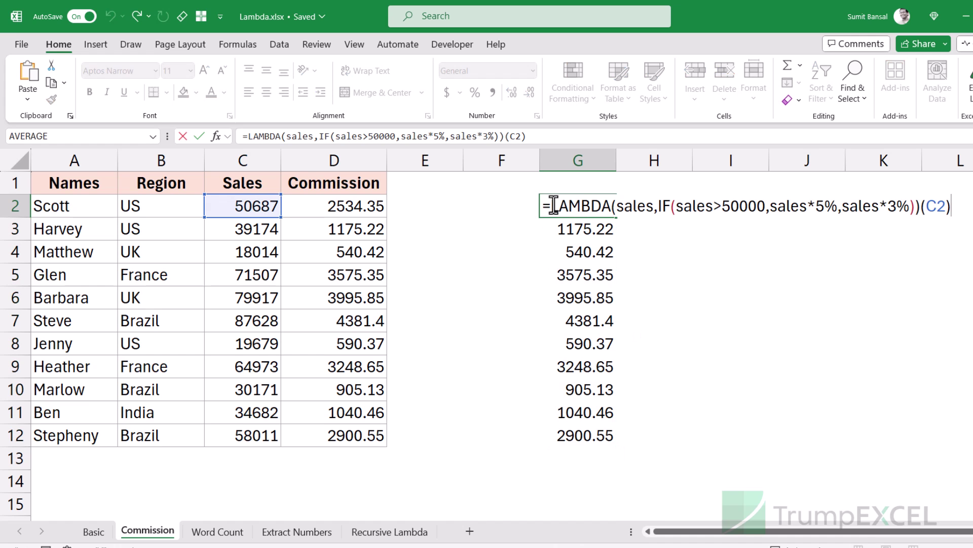
{"action": "left_click_drag", "start_coordinate": [553, 206], "coordinate": [921, 206]}
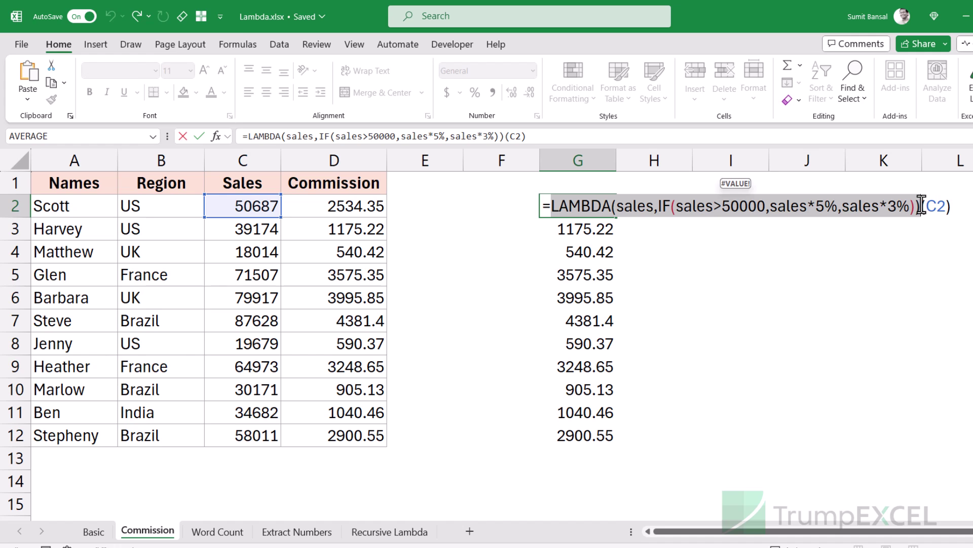
{"action": "left_click", "coordinate": [922, 206]}
{"action": "left_click_drag", "start_coordinate": [922, 205], "coordinate": [541, 210]}
{"action": "key", "text": "ctrl+c"}
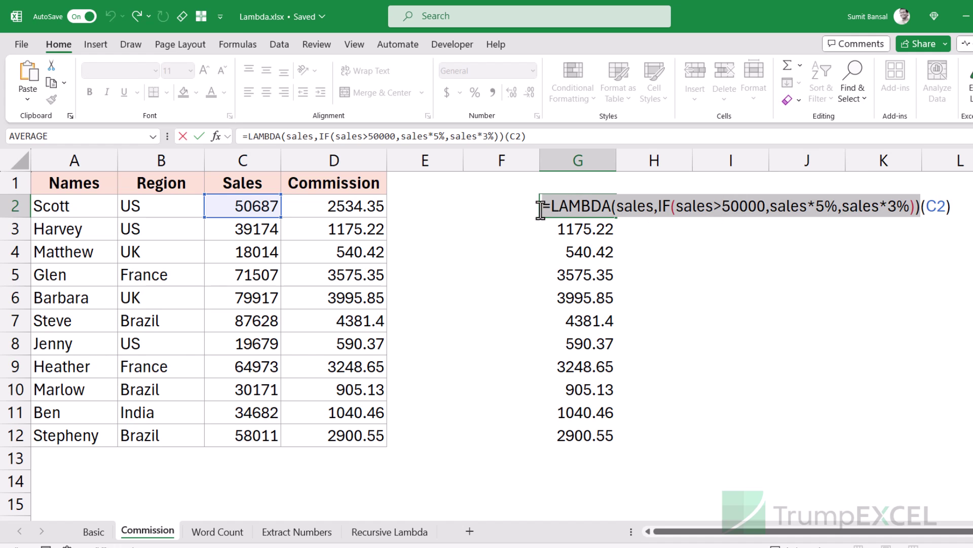
{"action": "left_click_drag", "start_coordinate": [951, 206], "coordinate": [922, 207]}
{"action": "key", "text": "BackSpace"}
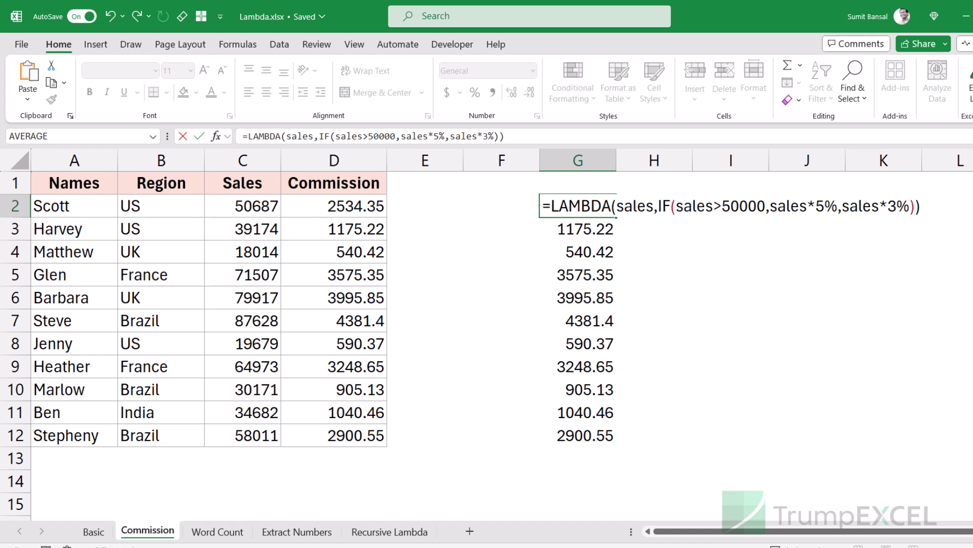
{"action": "key", "text": "Escape"}
Clear the test formulas from G2:G12 and select cell E2
{"action": "key", "text": "ctrl+shift+Down"}
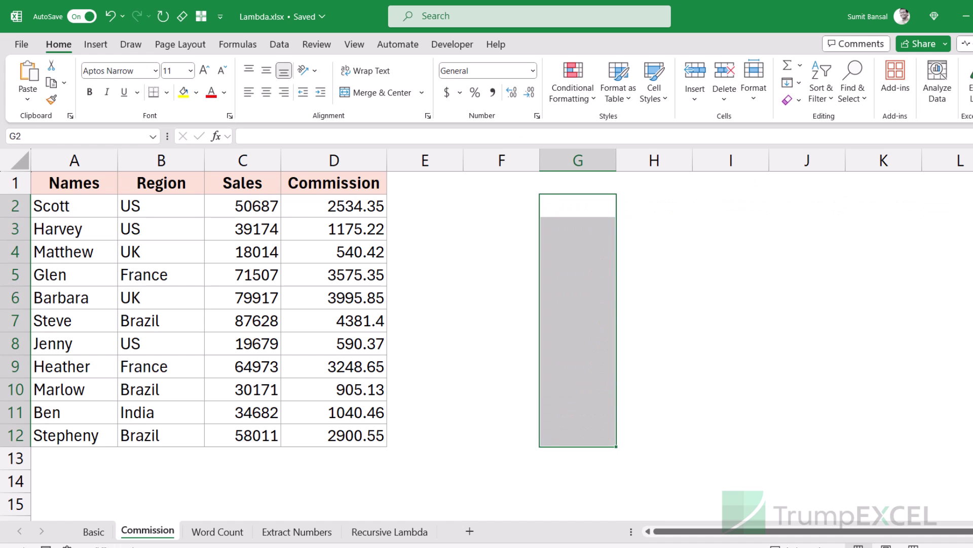
{"action": "key", "text": "Delete"}
{"action": "left_click", "coordinate": [428, 207]}
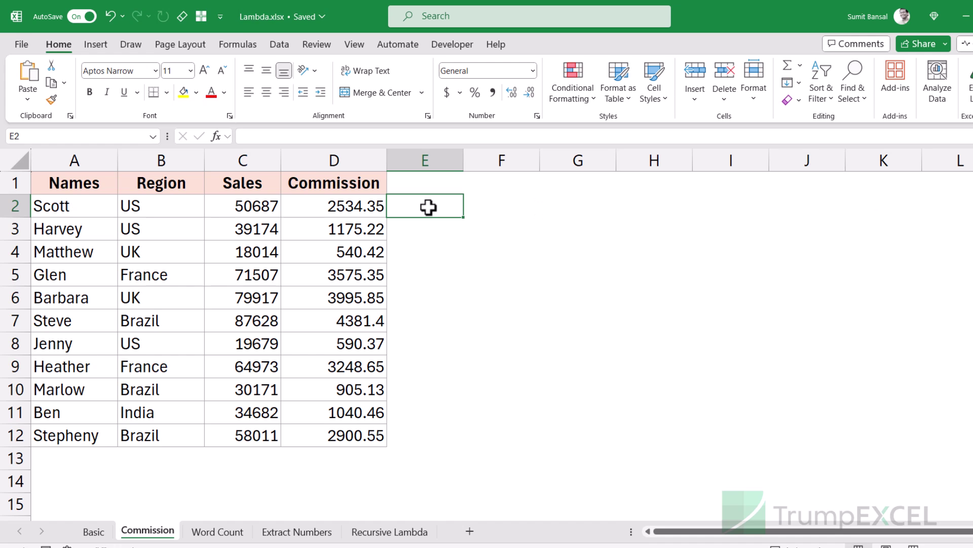
Define the workbook-scoped name SalesCom in the Name Manager, referring to the copied formula =LAMBDA(sales,IF(sales>50000,sales*5%,sales*3%))
{"action": "key", "text": "ctrl+F3"}
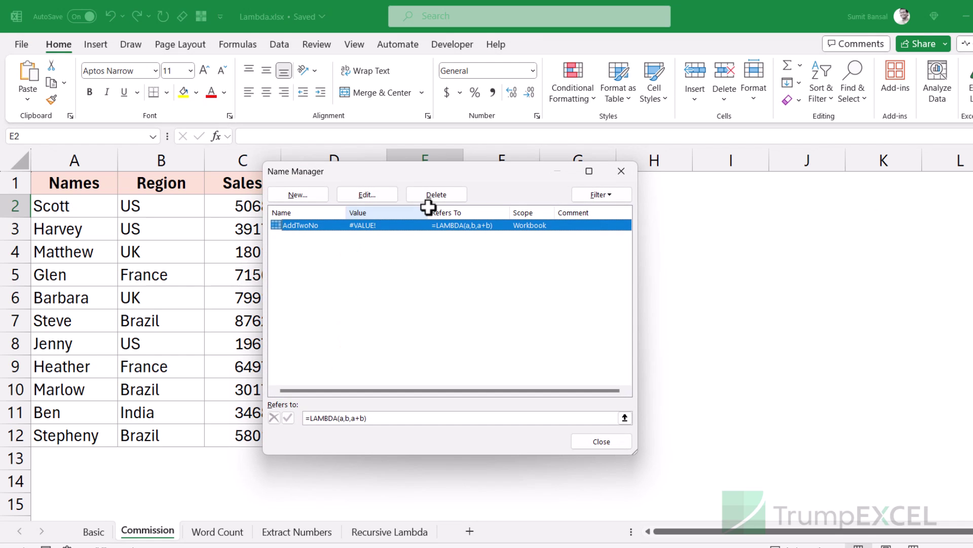
{"action": "left_click", "coordinate": [309, 195]}
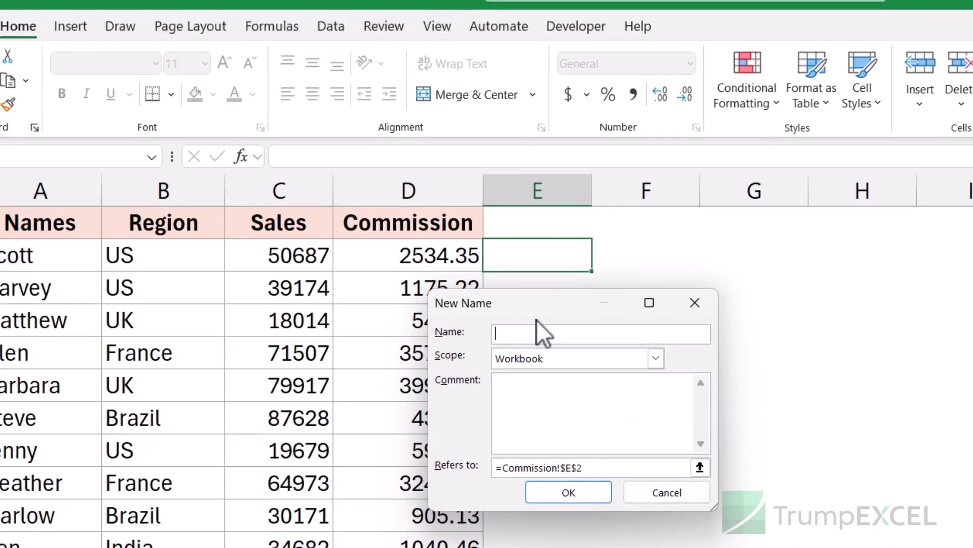
{"action": "type", "text": "SalesCom"}
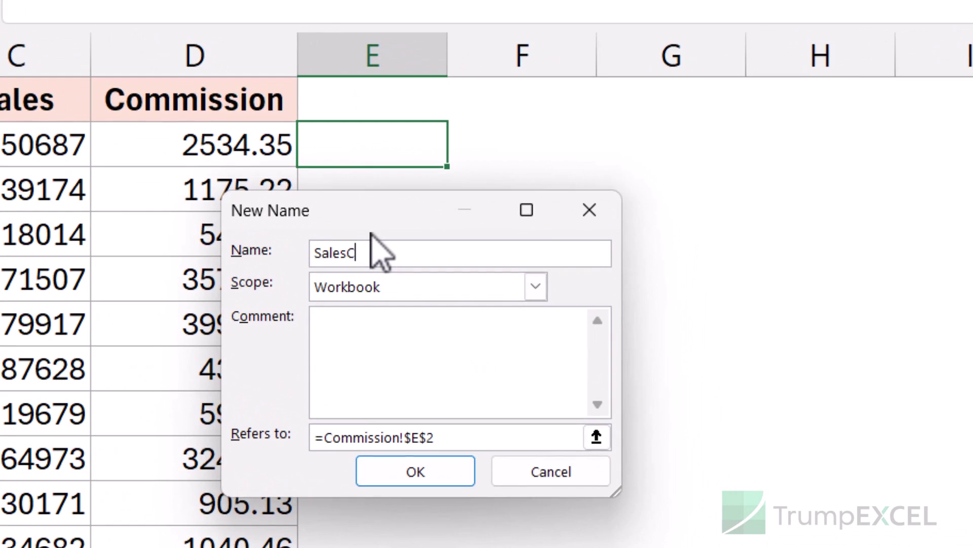
{"action": "left_click_drag", "start_coordinate": [435, 440], "coordinate": [239, 445]}
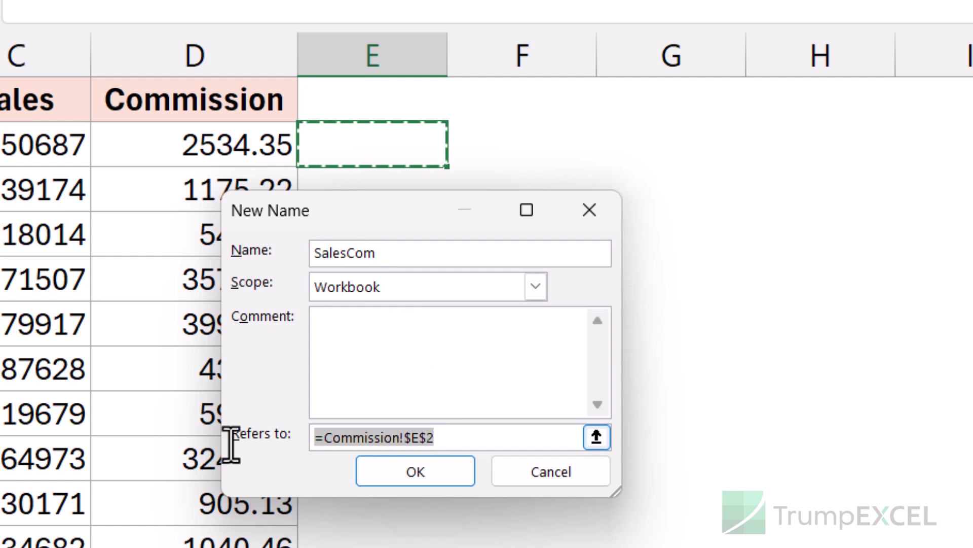
{"action": "key", "text": "BackSpace"}
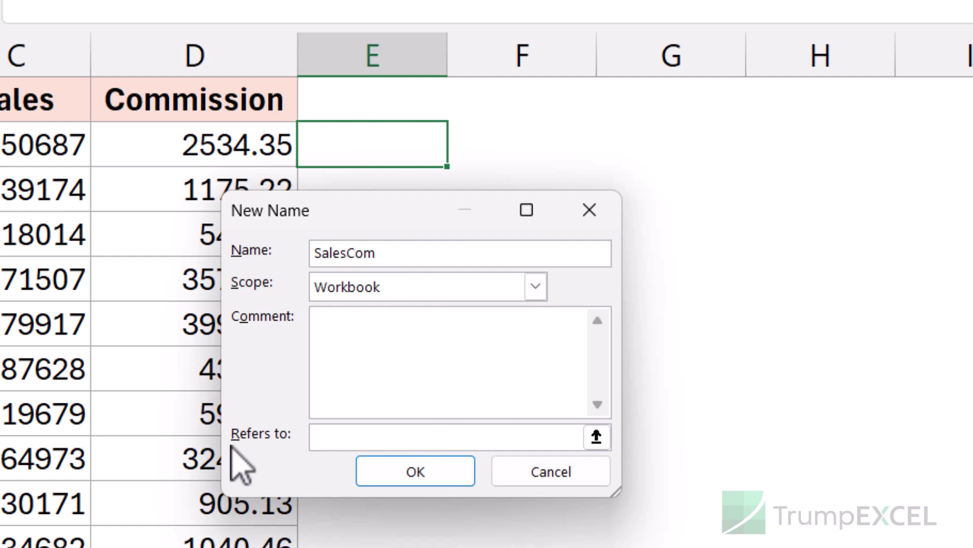
{"action": "key", "text": "ctrl+v"}
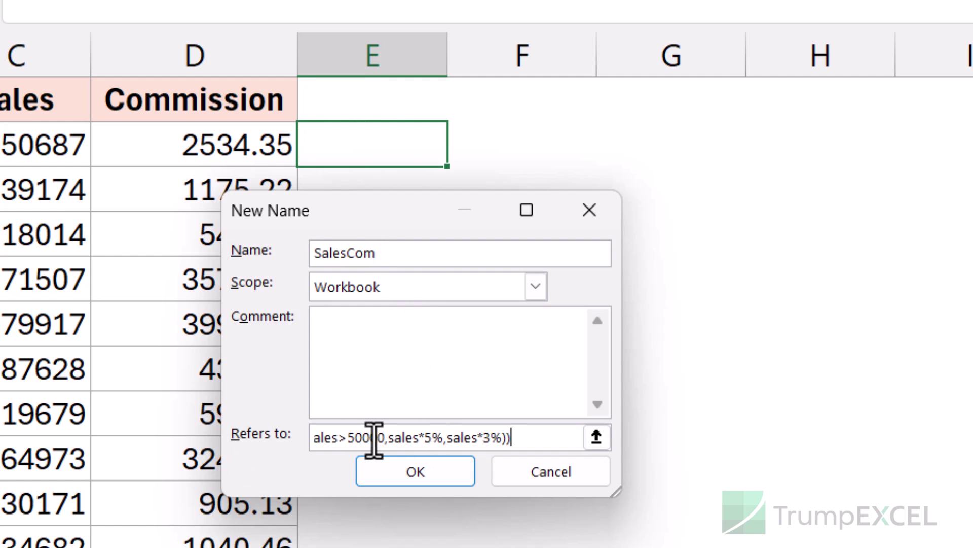
{"action": "left_click", "coordinate": [393, 474]}
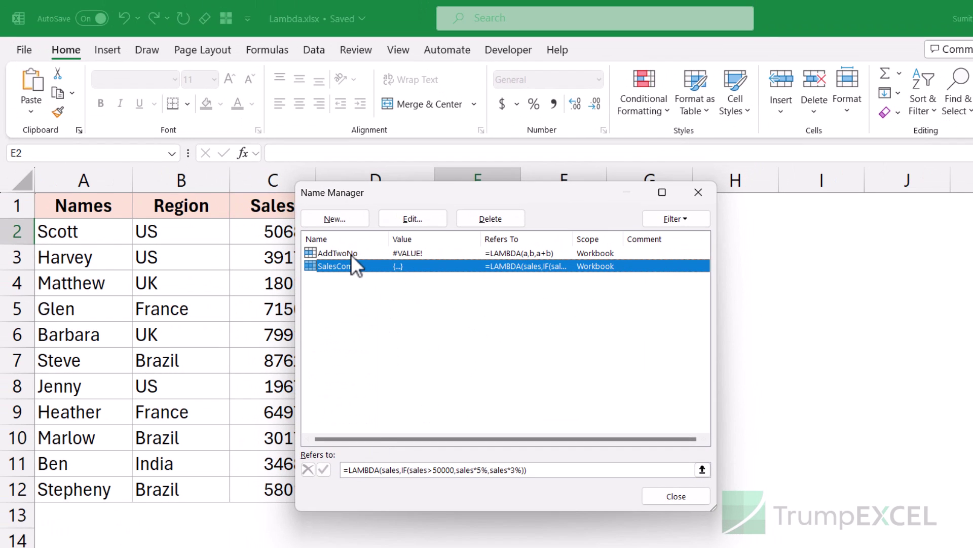
{"action": "left_click", "coordinate": [670, 497]}
Enter =SalesCom(C2) in cell F2 and fill it down to F12
{"action": "left_click", "coordinate": [543, 233]}
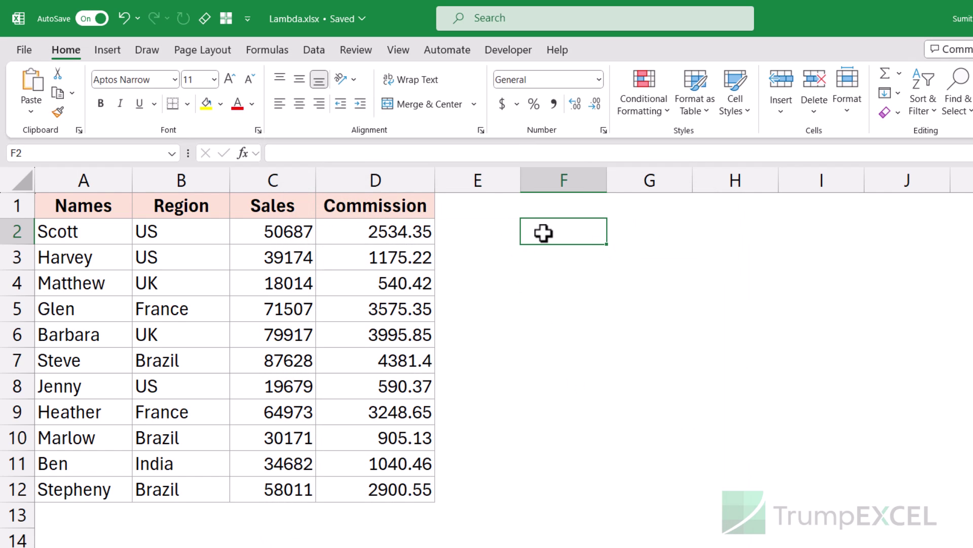
{"action": "type", "text": "=sa"}
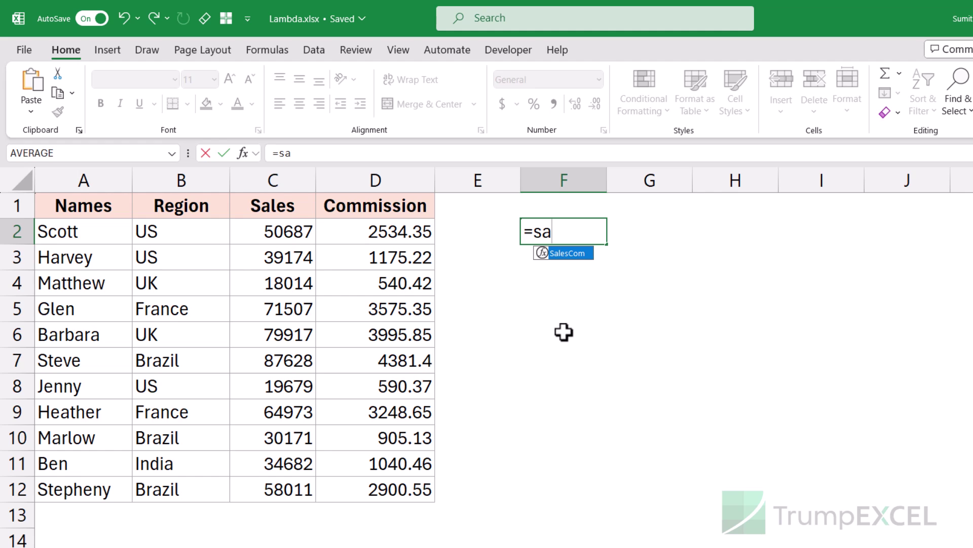
{"action": "key", "text": "Tab"}
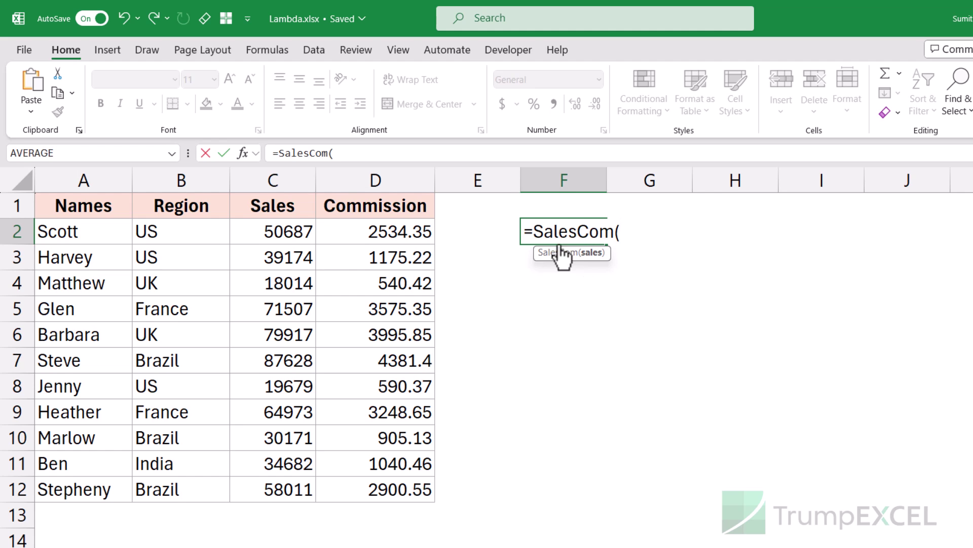
{"action": "left_click", "coordinate": [308, 239]}
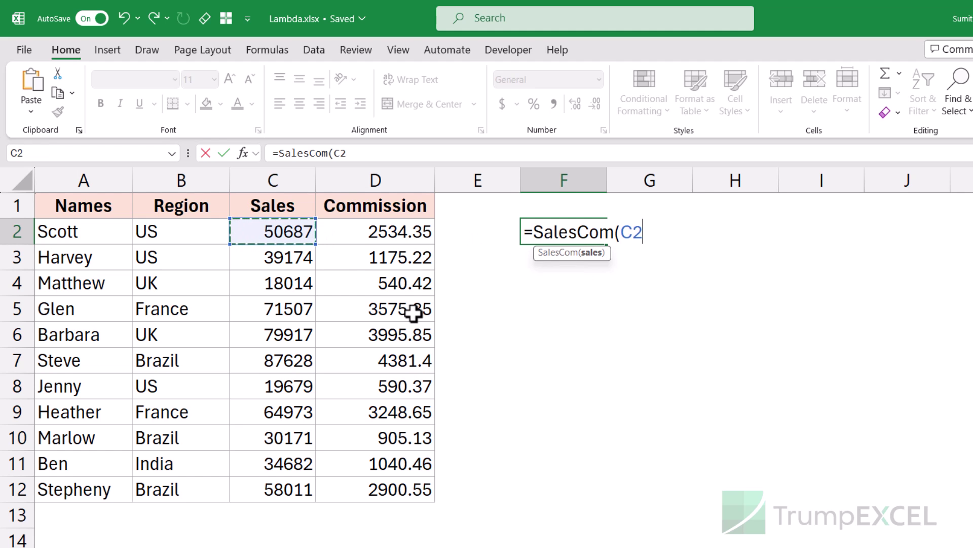
{"action": "type", "text": ")"}
{"action": "key", "text": "ctrl+Return"}
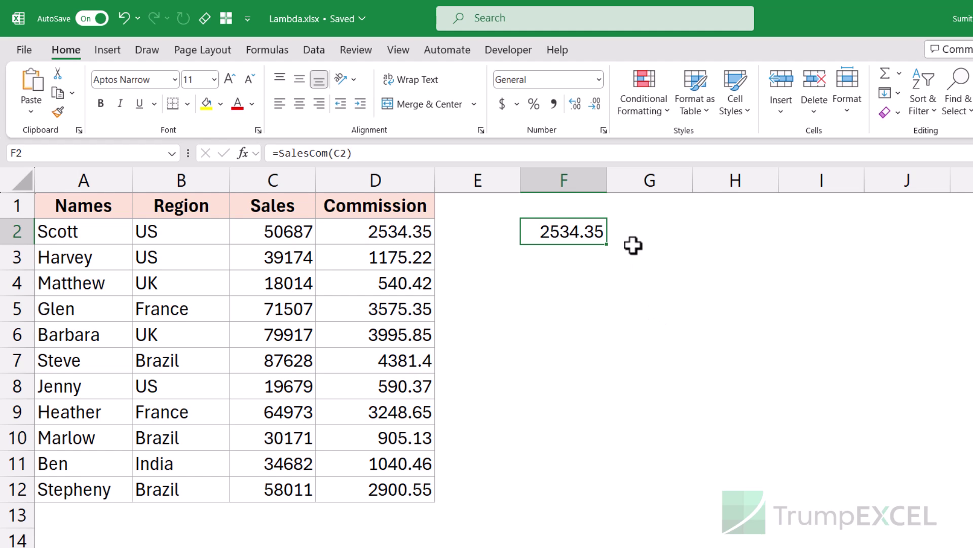
{"action": "left_click_drag", "start_coordinate": [607, 244], "coordinate": [579, 494]}
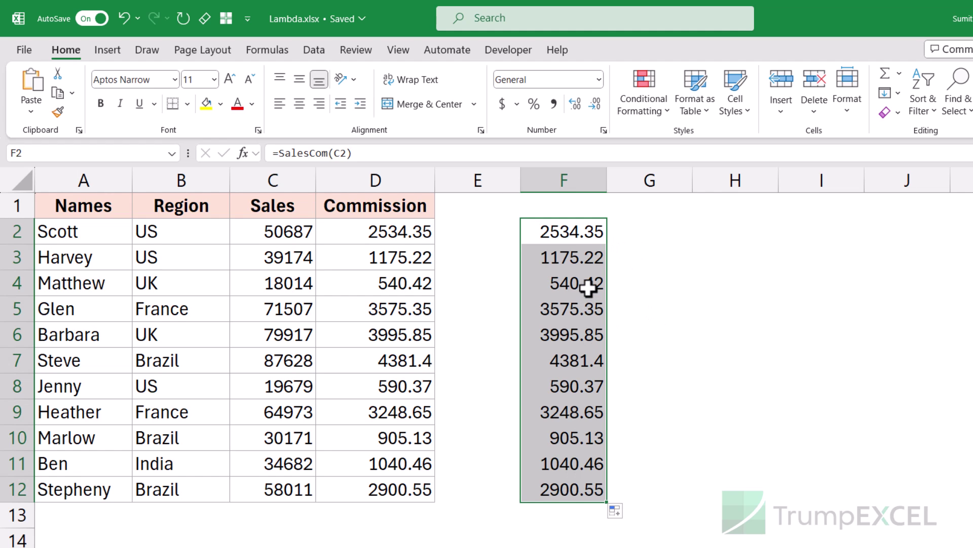
Compare the formulas in F2 and D2, clear F2:F12, and select D2
{"action": "left_click", "coordinate": [574, 233]}
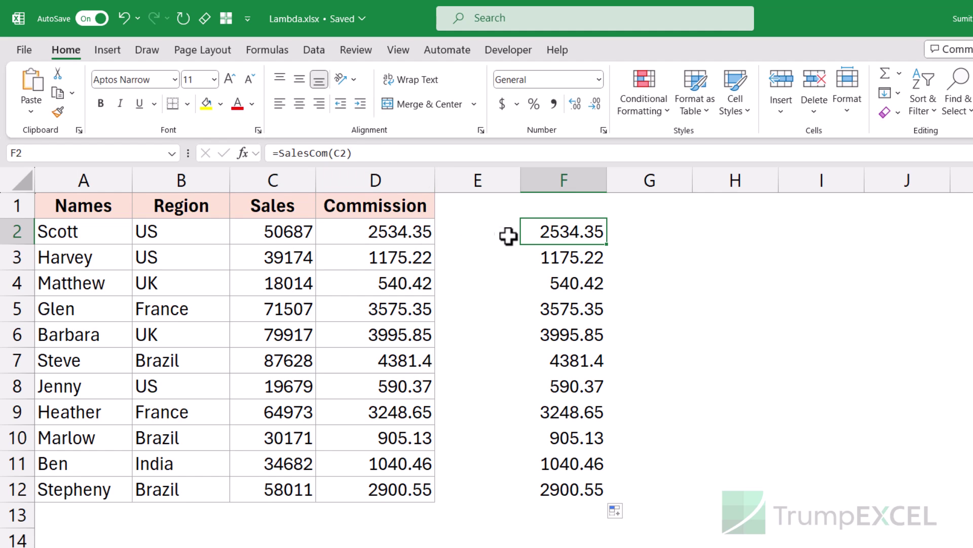
{"action": "left_click", "coordinate": [406, 232]}
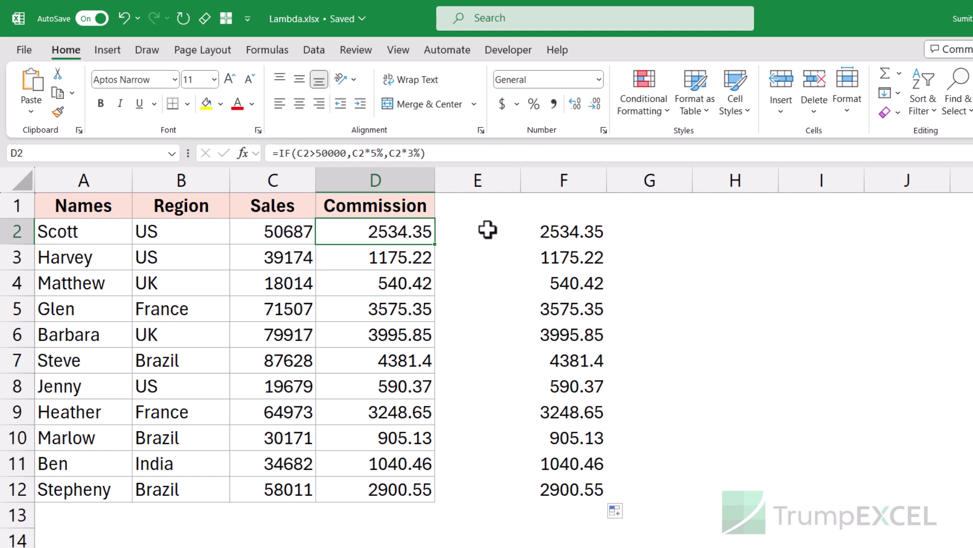
{"action": "left_click_drag", "start_coordinate": [546, 230], "coordinate": [561, 481]}
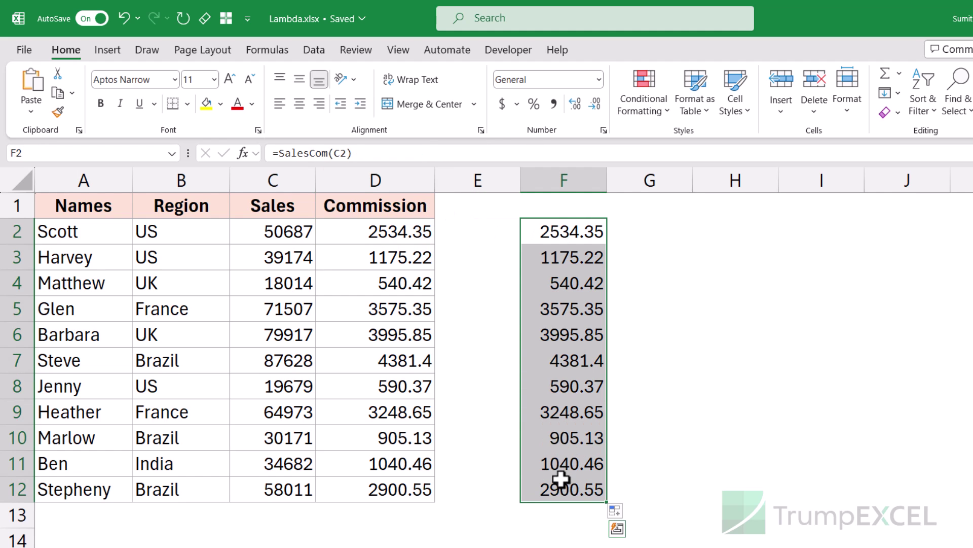
{"action": "key", "text": "Delete"}
{"action": "key", "text": "Left"}
{"action": "key", "text": "Left"}
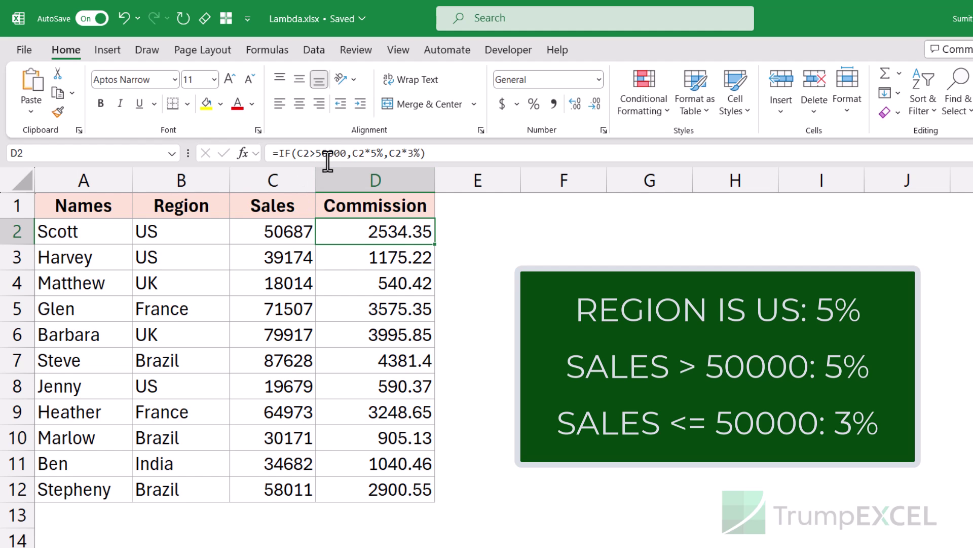
Change the formula in D2 to =IF(B2="US",C2*5%,IF(C2>50000,C2*5%,C2*3%)) and fill it down to D12
{"action": "double_click", "coordinate": [383, 228]}
{"action": "left_click_drag", "start_coordinate": [330, 232], "coordinate": [577, 232]}
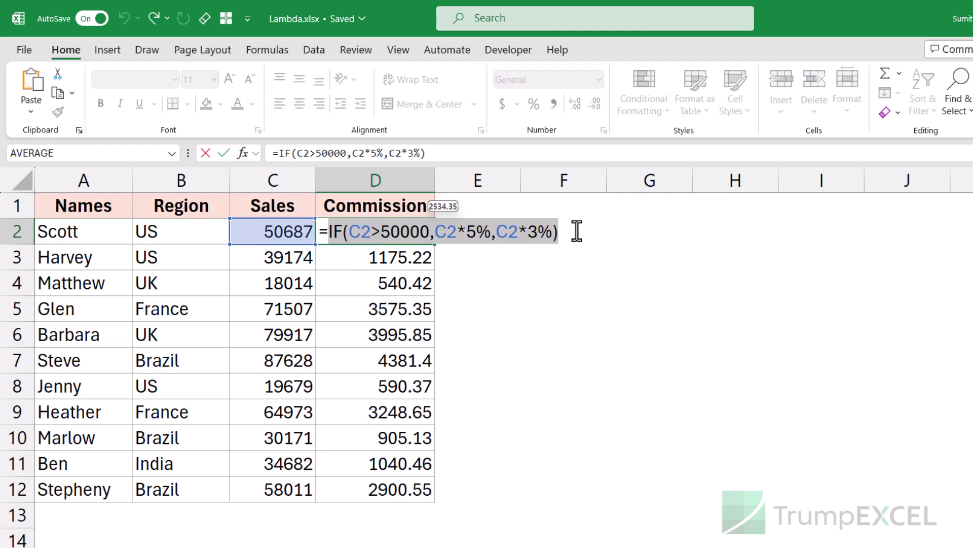
{"action": "type", "text": "If("}
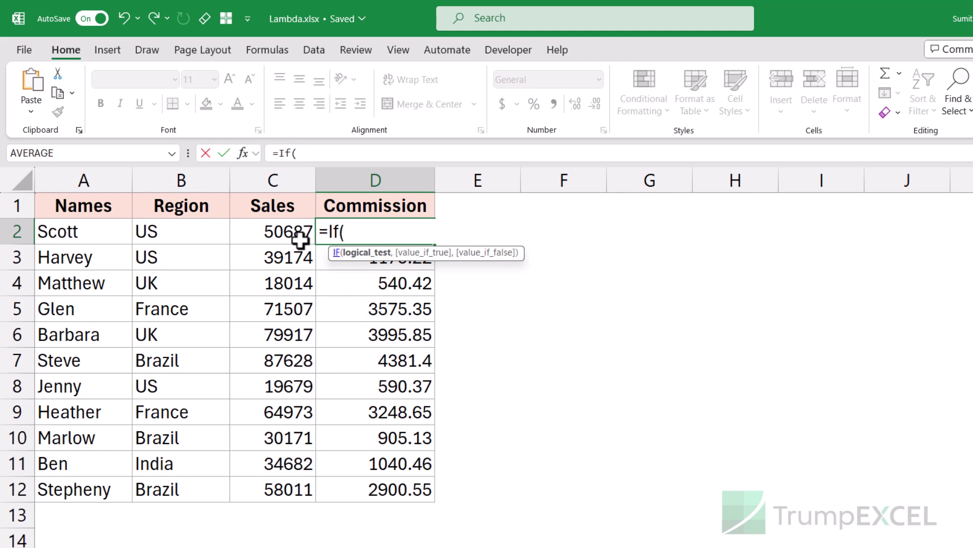
{"action": "left_click", "coordinate": [200, 230]}
{"action": "type", "text": "=\"US\","}
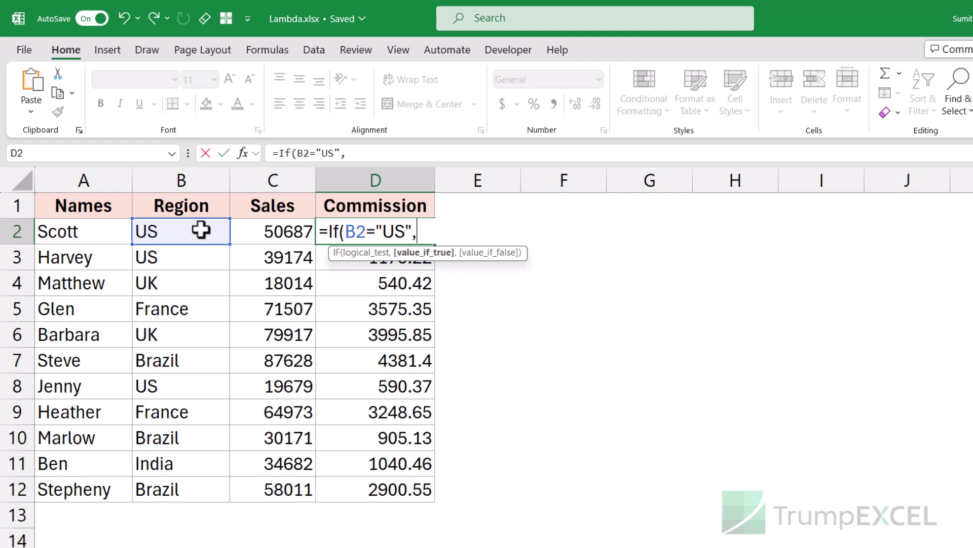
{"action": "left_click", "coordinate": [256, 231]}
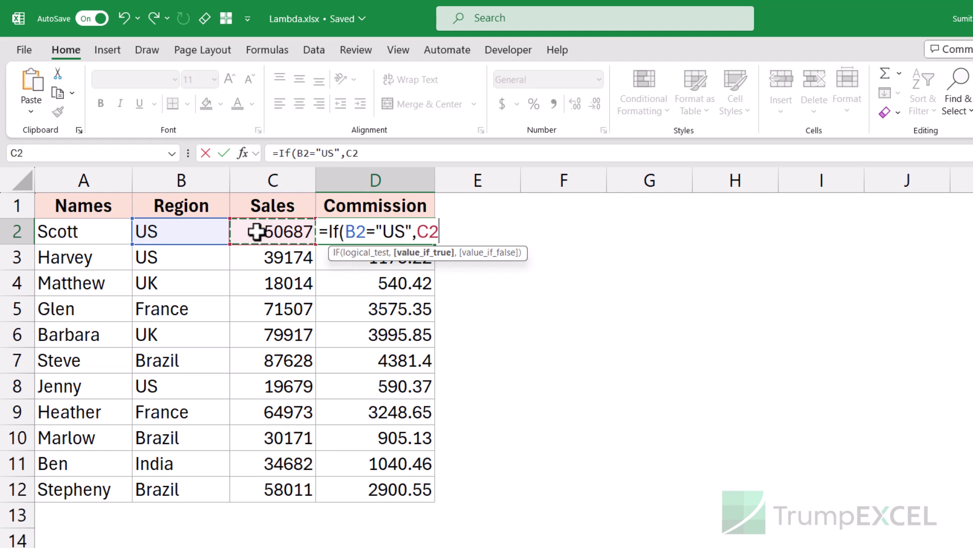
{"action": "type", "text": "*5%,"}
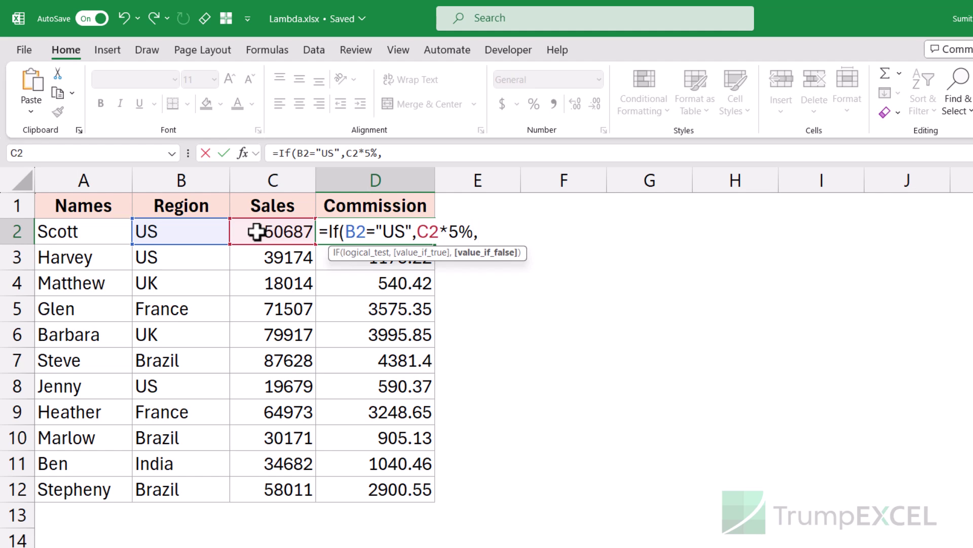
{"action": "type", "text": "IF(C2>50000,C2*5%,C2*3%)"}
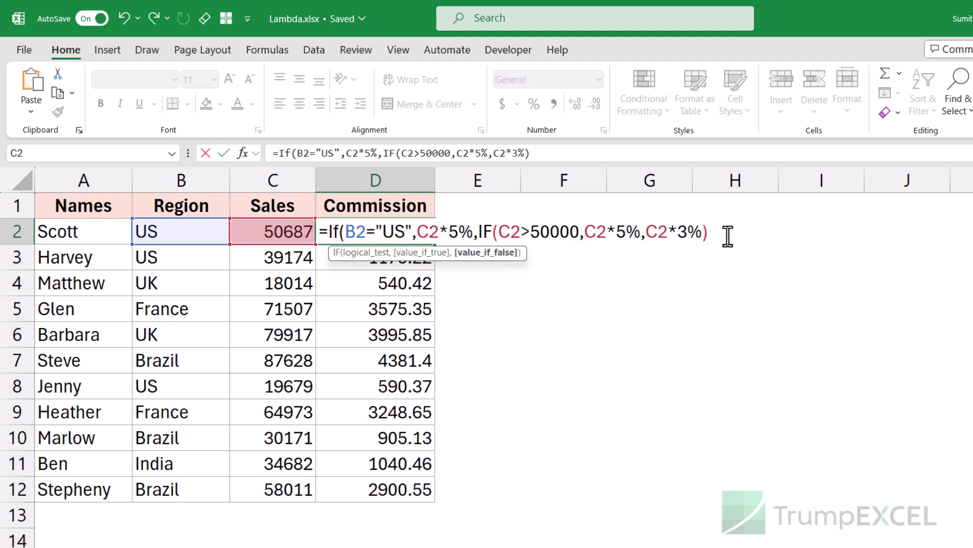
{"action": "key", "text": "Return"}
{"action": "key", "text": "Up"}
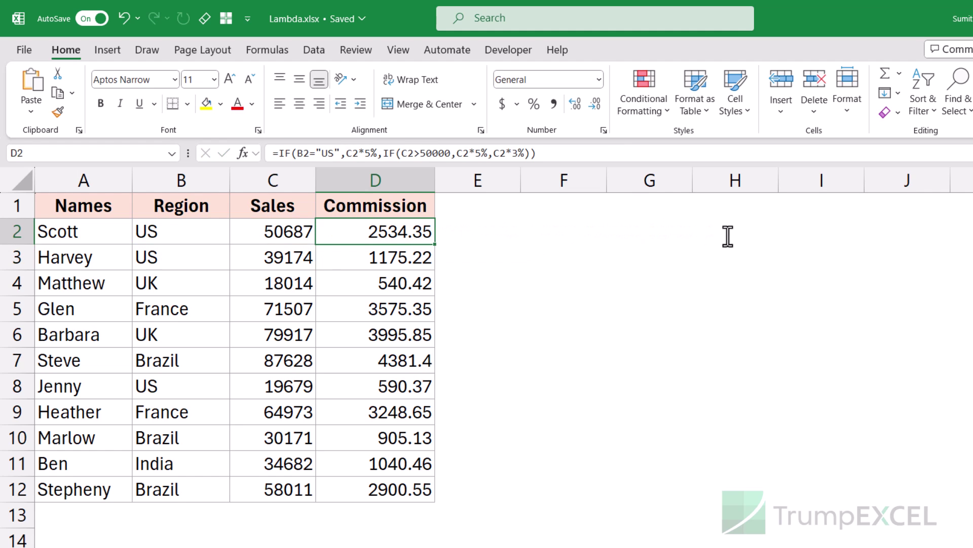
{"action": "double_click", "coordinate": [435, 244]}
{"action": "left_click", "coordinate": [426, 234]}
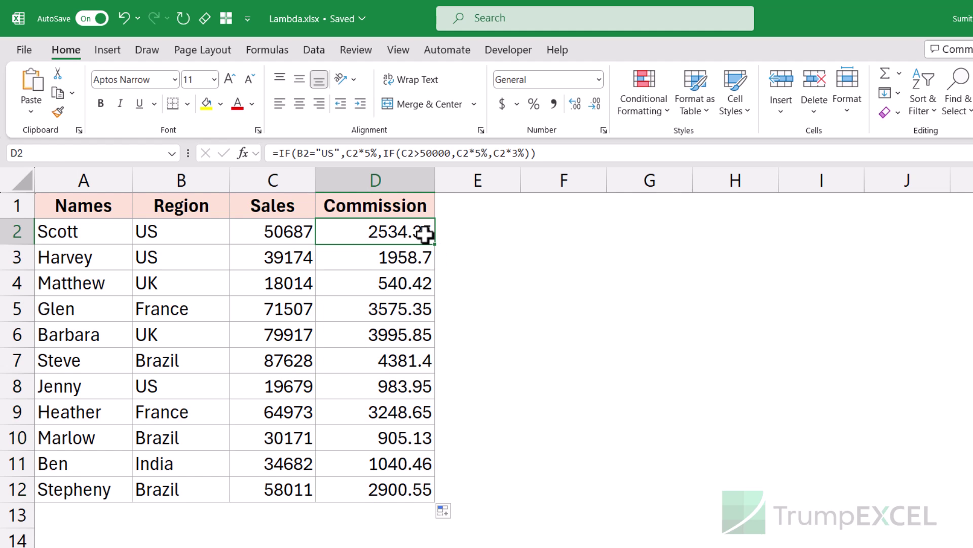
Copy the nested IF formula text from D2 into cell F2, keeping its B2 and C2 references
{"action": "double_click", "coordinate": [425, 234]}
{"action": "left_click", "coordinate": [349, 232]}
{"action": "left_click_drag", "start_coordinate": [458, 233], "coordinate": [727, 235]}
{"action": "key", "text": "ctrl+c"}
{"action": "key", "text": "Escape"}
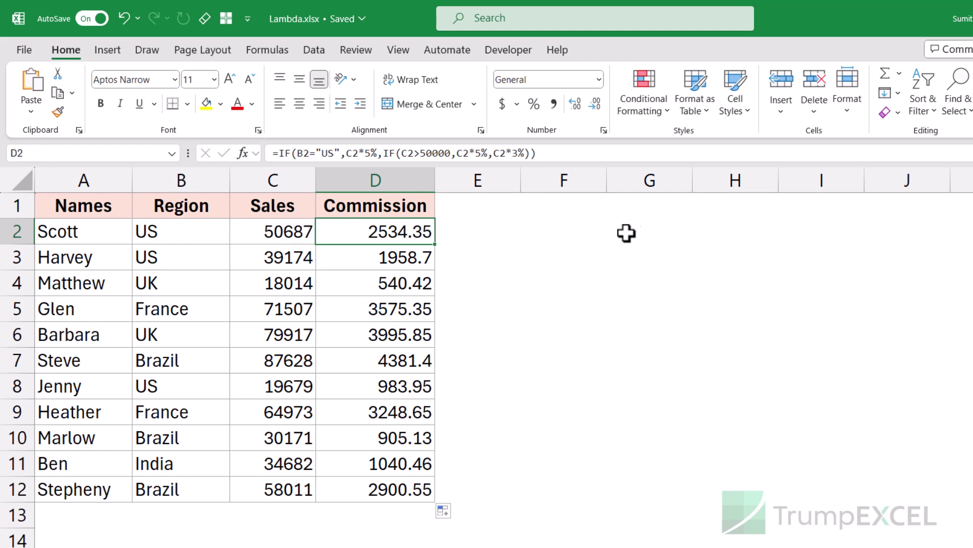
{"action": "left_click", "coordinate": [593, 231]}
{"action": "key", "text": "ctrl+v"}
{"action": "left_click", "coordinate": [524, 231]}
{"action": "type", "text": "="}
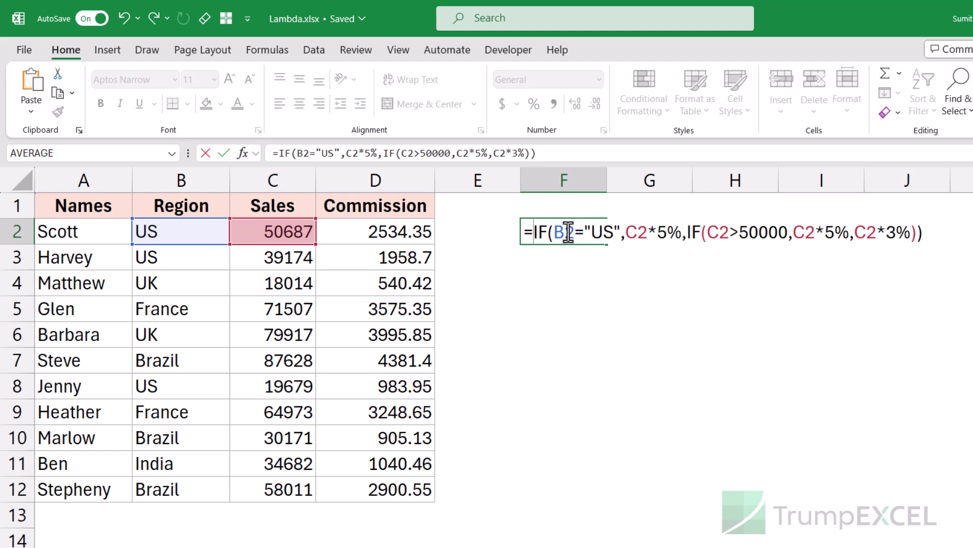
Wrap the nested IF in F2 in a LAMBDA with the parameters region and sales
{"action": "left_click_drag", "start_coordinate": [532, 231], "coordinate": [931, 227]}
{"action": "key", "text": "ctrl+c"}
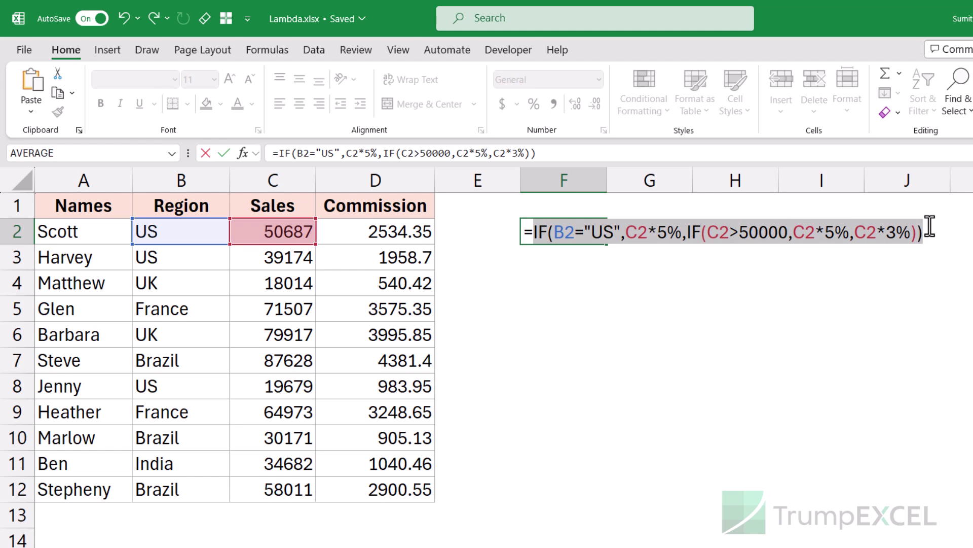
{"action": "key", "text": "BackSpace"}
{"action": "type", "text": "Lam"}
{"action": "key", "text": "Tab"}
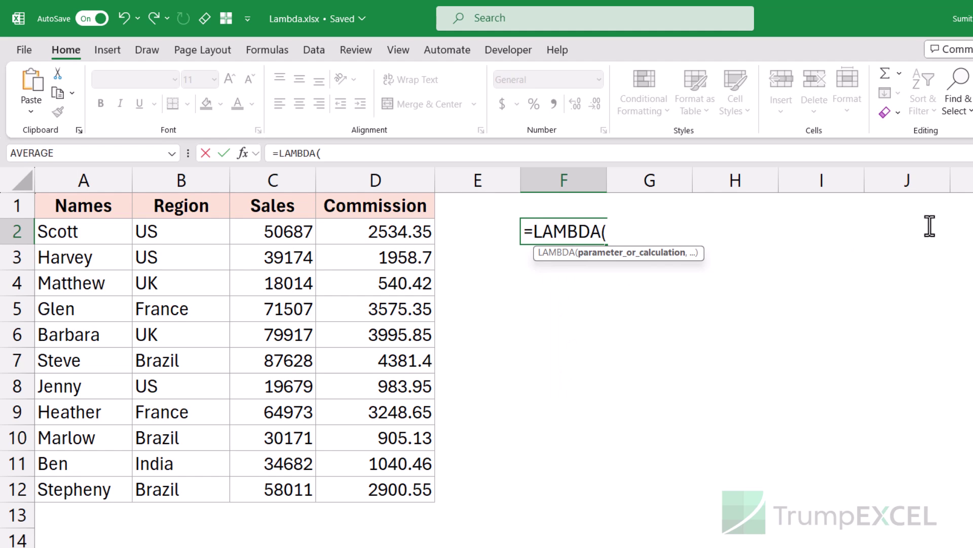
{"action": "type", "text": "regoion,sale"}
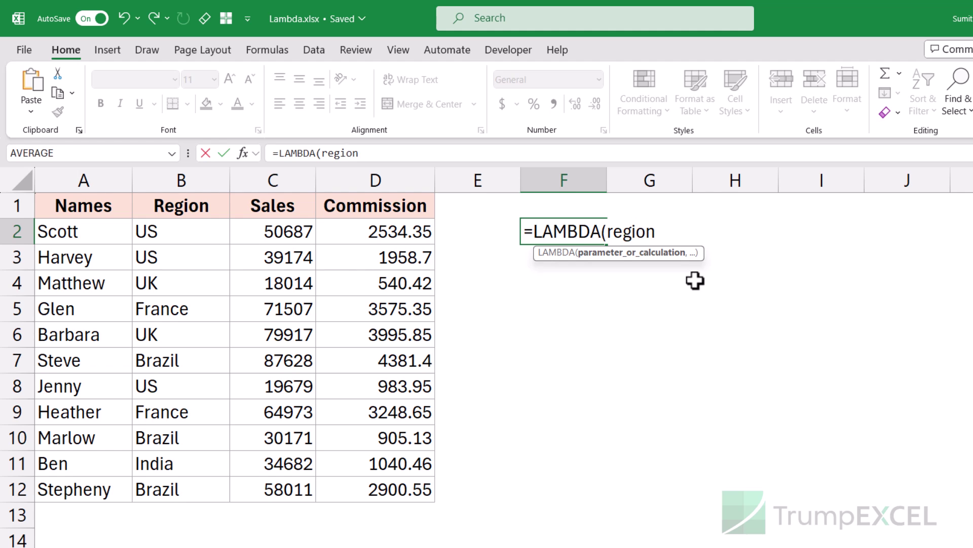
{"action": "type", "text": "s,"}
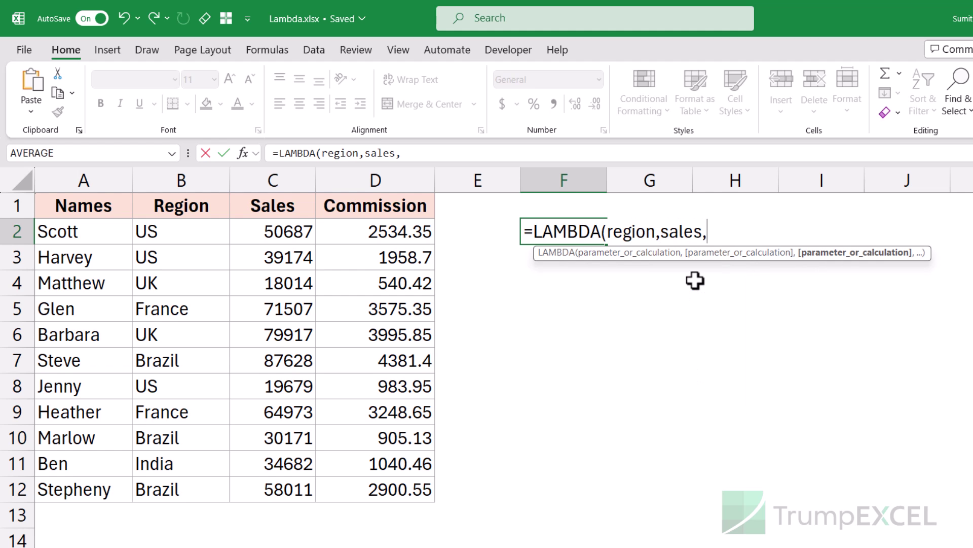
{"action": "key", "text": "ctrl+v"}
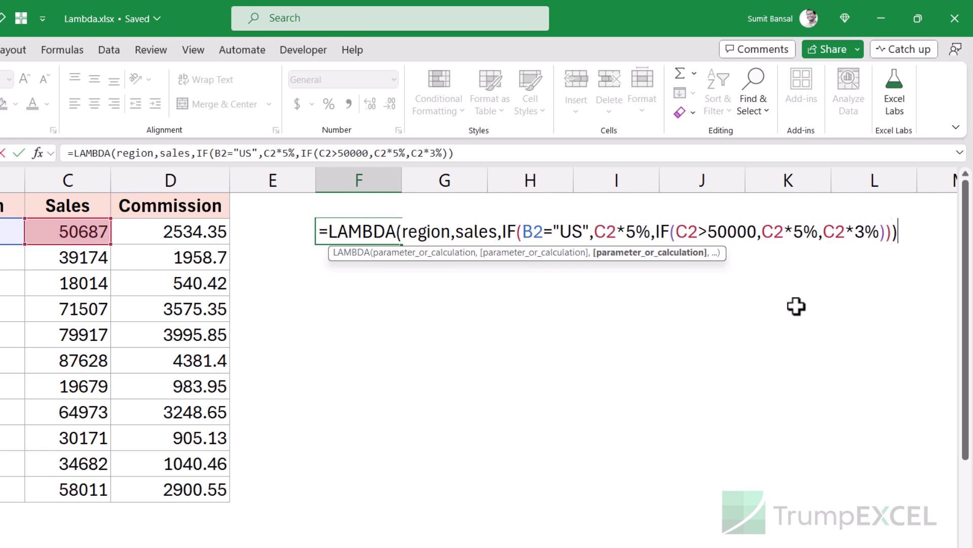
{"action": "type", "text": ")"}
Within the LAMBDA in F2, replace the B2 reference with region and every C2 reference with sales
{"action": "double_click", "coordinate": [415, 232]}
{"action": "key", "text": "ctrl+c"}
{"action": "double_click", "coordinate": [533, 232]}
{"action": "key", "text": "ctrl+v"}
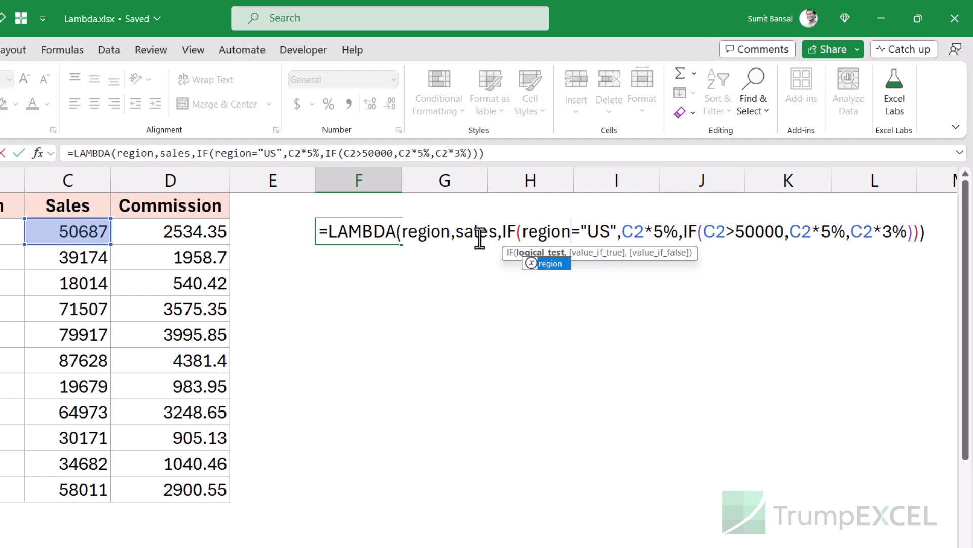
{"action": "double_click", "coordinate": [477, 232]}
{"action": "left_click", "coordinate": [627, 232]}
{"action": "double_click", "coordinate": [627, 232]}
{"action": "type", "text": "sales"}
{"action": "double_click", "coordinate": [735, 232]}
{"action": "type", "text": "sales"}
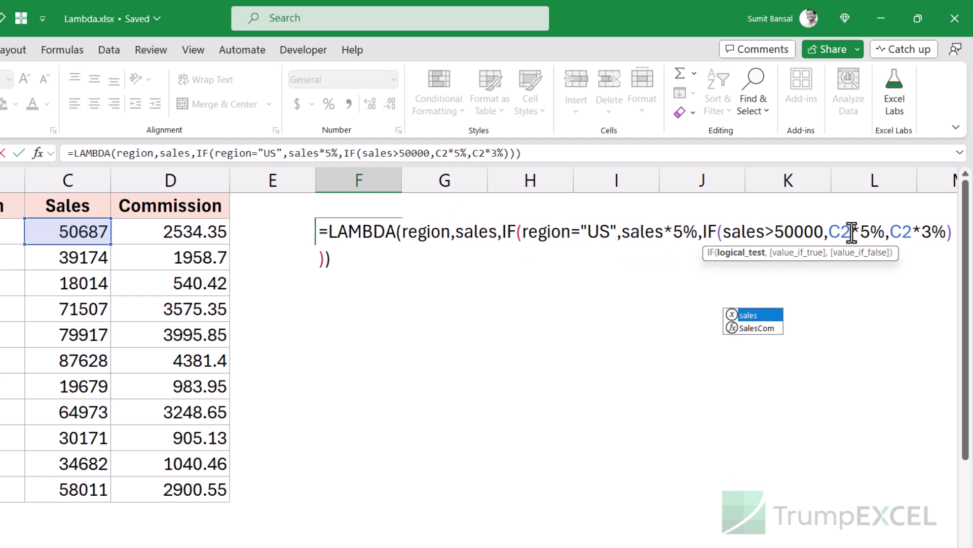
{"action": "double_click", "coordinate": [844, 231]}
{"action": "type", "text": "sales"}
{"action": "double_click", "coordinate": [912, 232]}
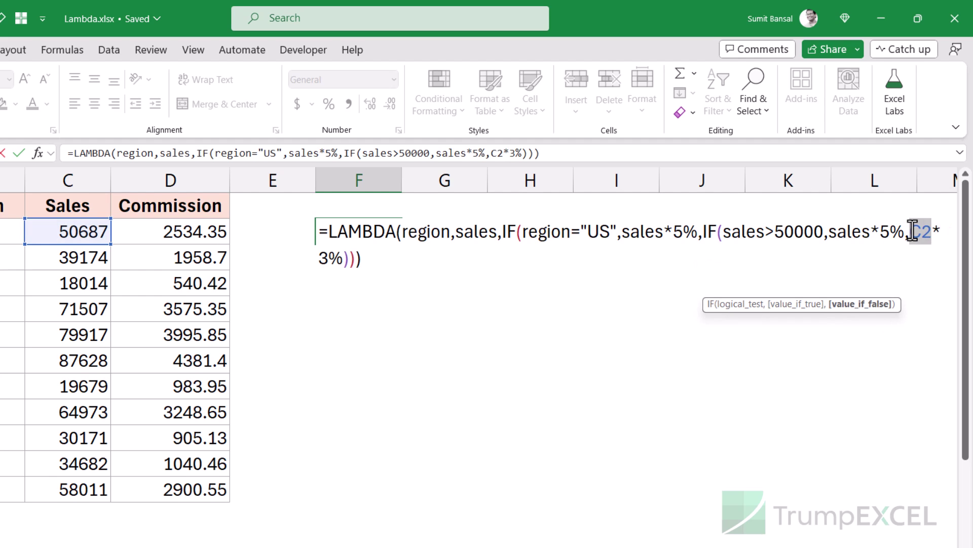
{"action": "type", "text": "sales"}
{"action": "left_click", "coordinate": [542, 258]}
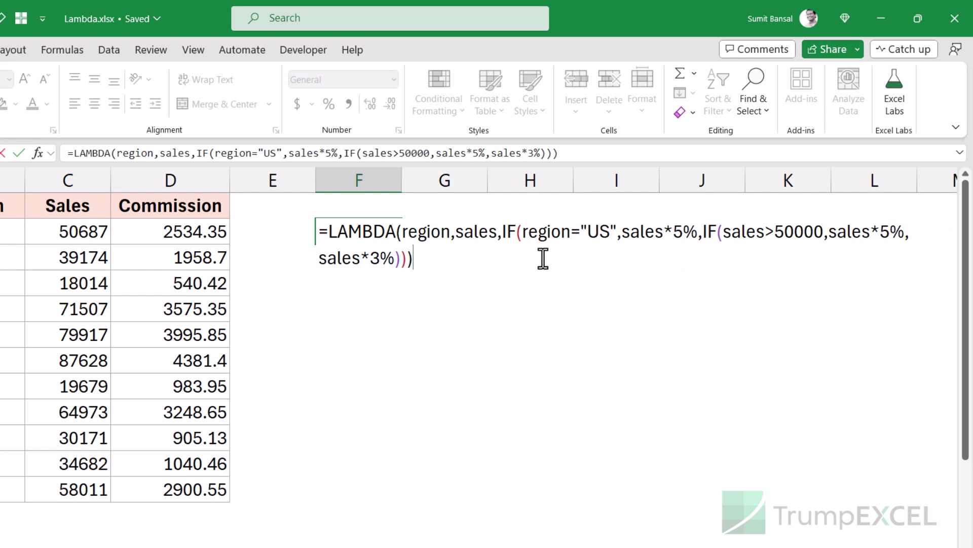
Test the LAMBDA in F2 by appending the arguments (B2,C2) to the formula
{"action": "key", "text": "Return"}
{"action": "key", "text": "Up"}
{"action": "key", "text": "F2"}
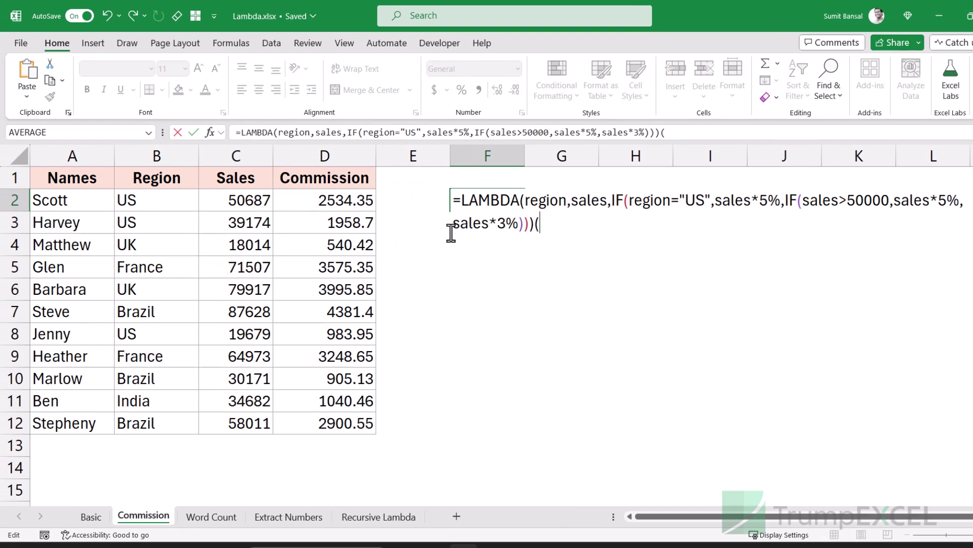
{"action": "left_click", "coordinate": [193, 201]}
{"action": "type", "text": ","}
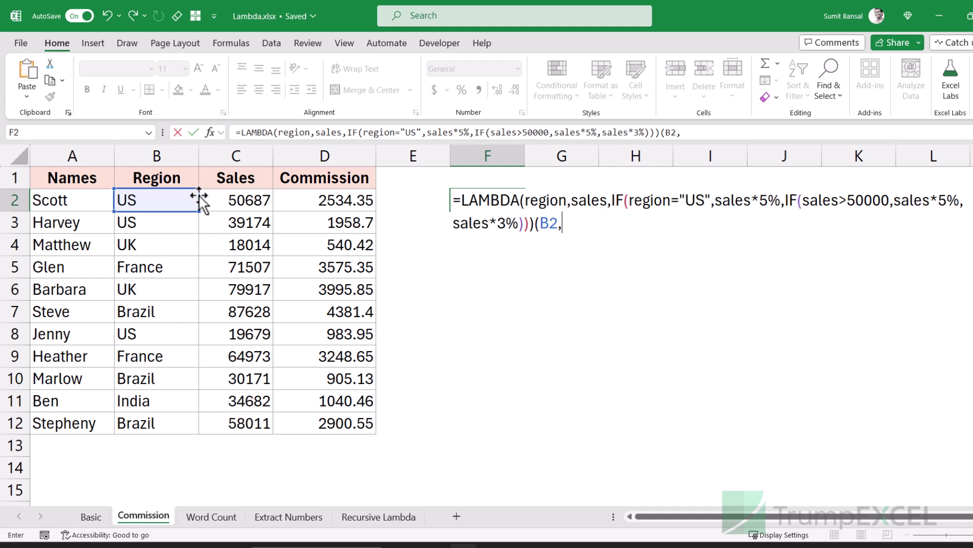
{"action": "left_click", "coordinate": [227, 200]}
{"action": "type", "text": ")"}
{"action": "key", "text": "ctrl+Return"}
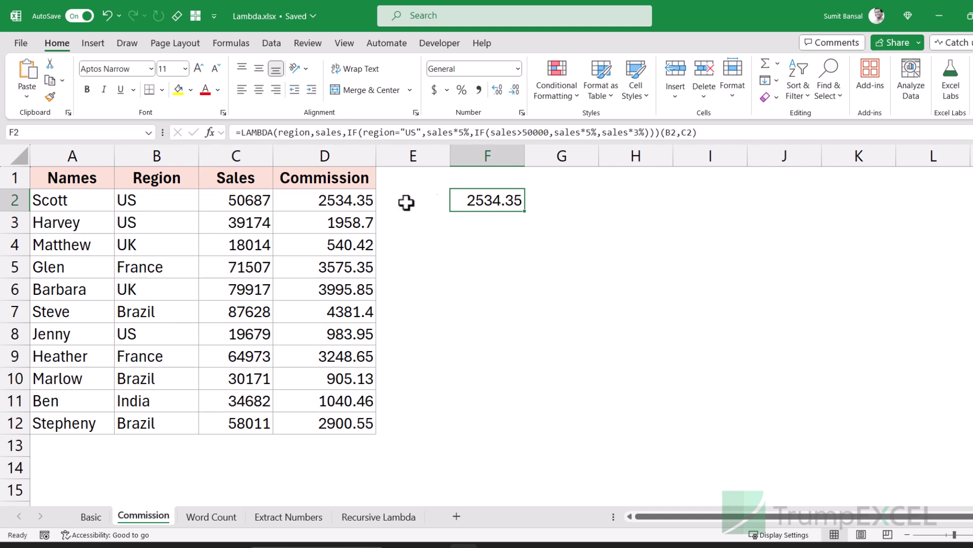
Copy the LAMBDA expression from F2 without its trailing (B2,C2) arguments
{"action": "double_click", "coordinate": [449, 200]}
{"action": "left_click_drag", "start_coordinate": [473, 205], "coordinate": [534, 224]}
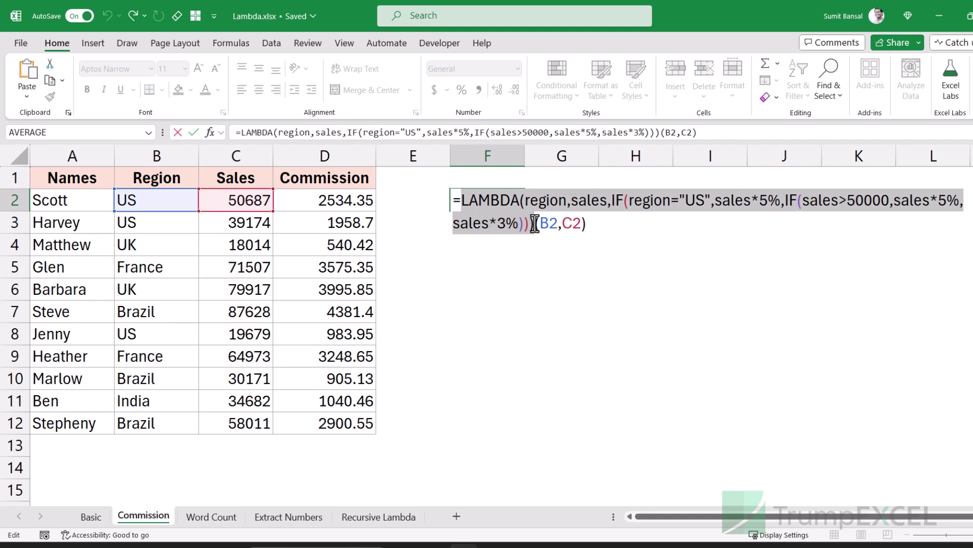
{"action": "key", "text": "Escape"}
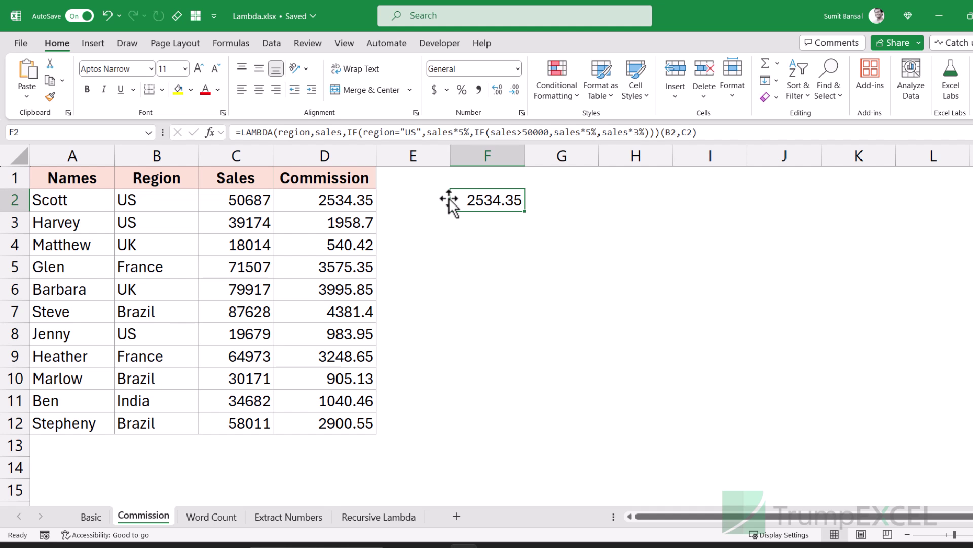
Update the SalesCom name to refer to =LAMBDA(region,sales,IF(region="US",sales*5%,IF(sales>50000,sales*5%,sales*3%))) and save the change
{"action": "key", "text": "ctrl+F3"}
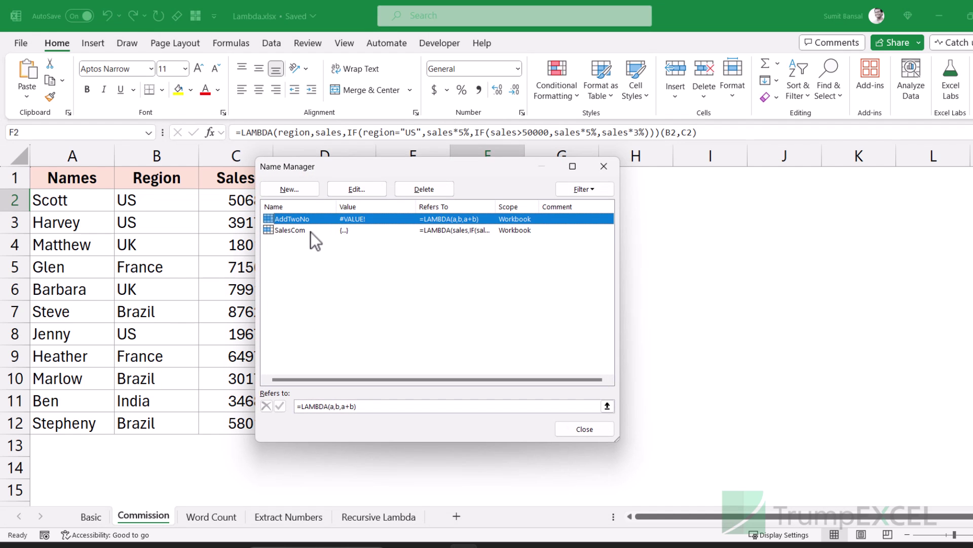
{"action": "left_click", "coordinate": [311, 228]}
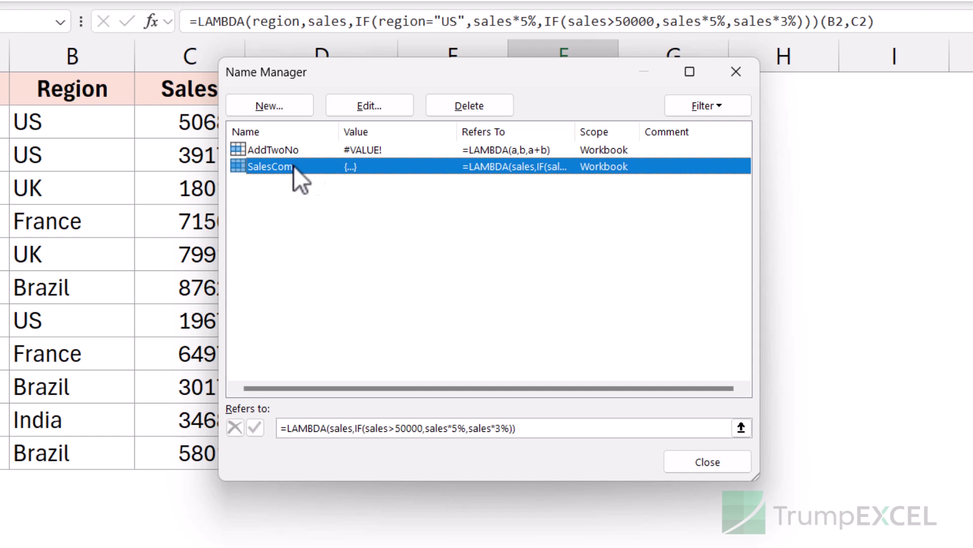
{"action": "left_click_drag", "start_coordinate": [530, 428], "coordinate": [254, 429]}
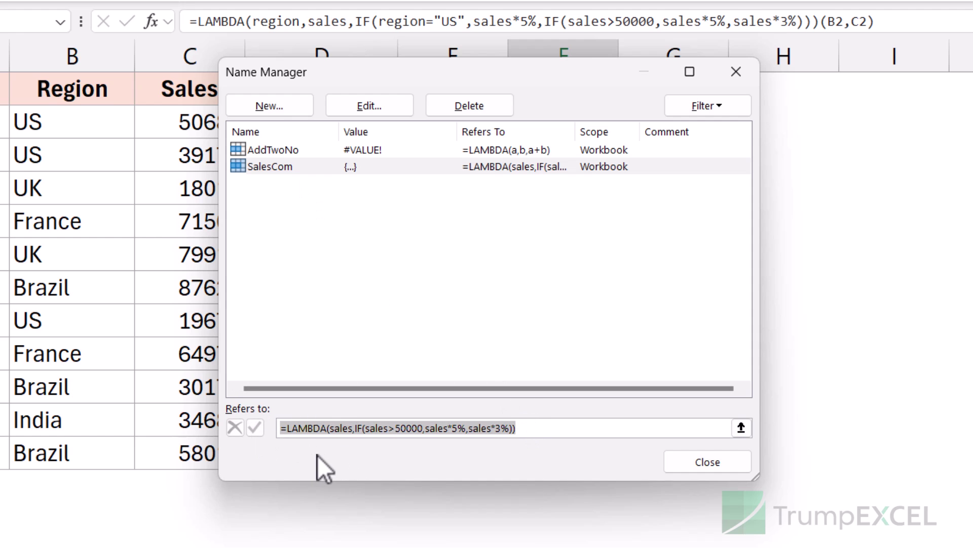
{"action": "key", "text": "ctrl+v"}
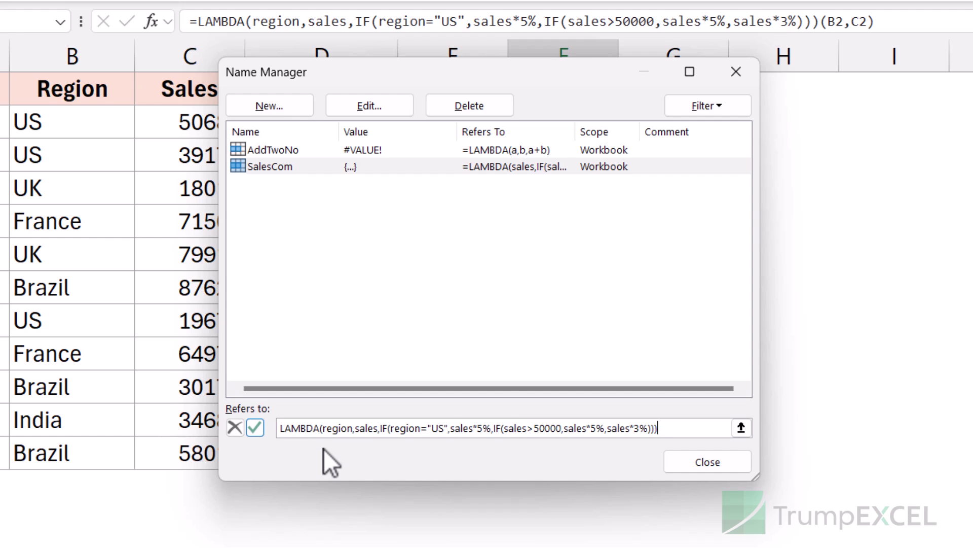
{"action": "left_click", "coordinate": [281, 428]}
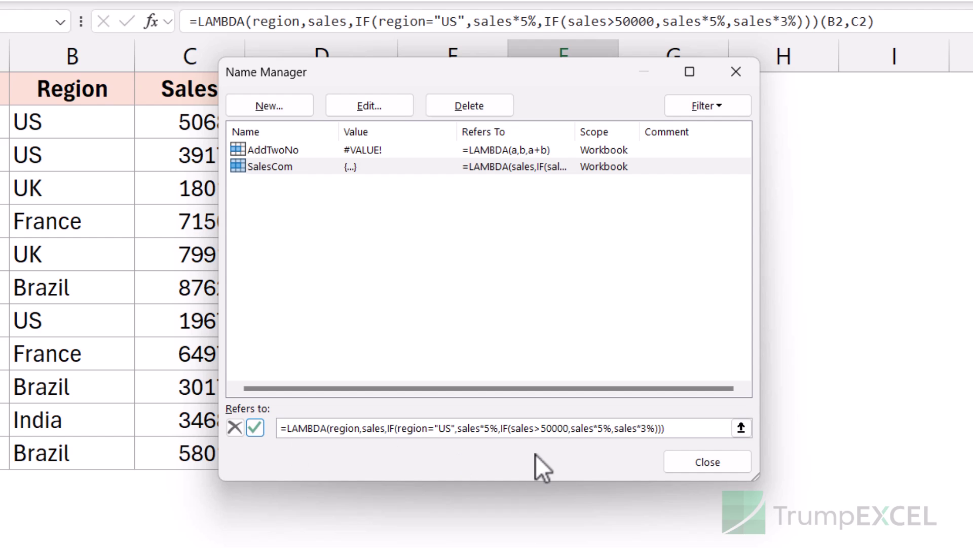
{"action": "left_click", "coordinate": [681, 462]}
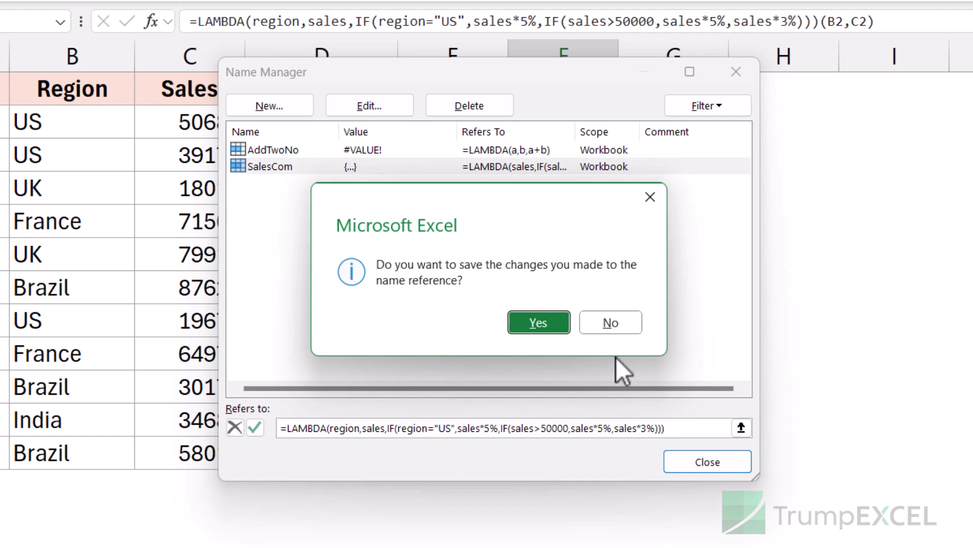
{"action": "left_click", "coordinate": [537, 323]}
Replace the LAMBDA test in F2 with the formula =SalesCom(B2,C2)
{"action": "key", "text": "F2"}
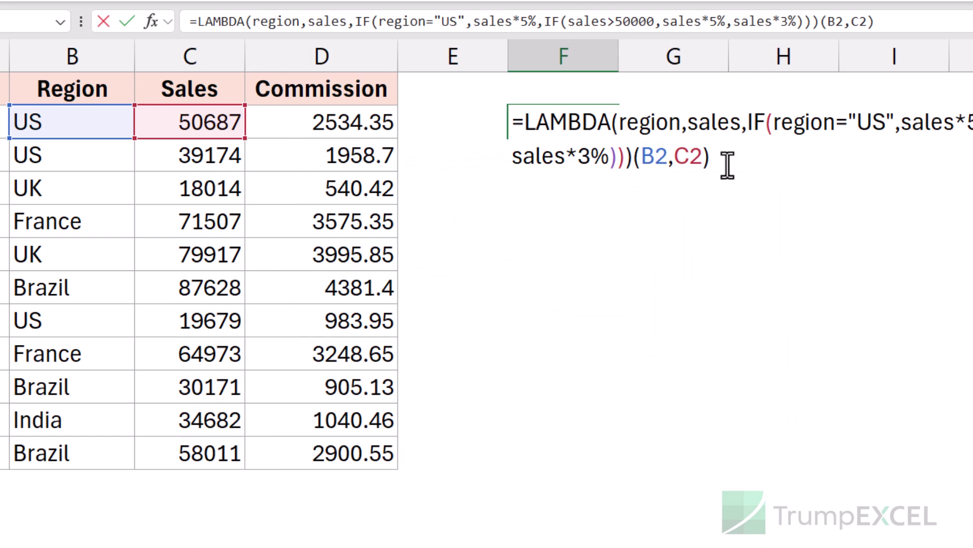
{"action": "key", "text": "ctrl+Return"}
{"action": "key", "text": "Delete"}
{"action": "type", "text": "=sale"}
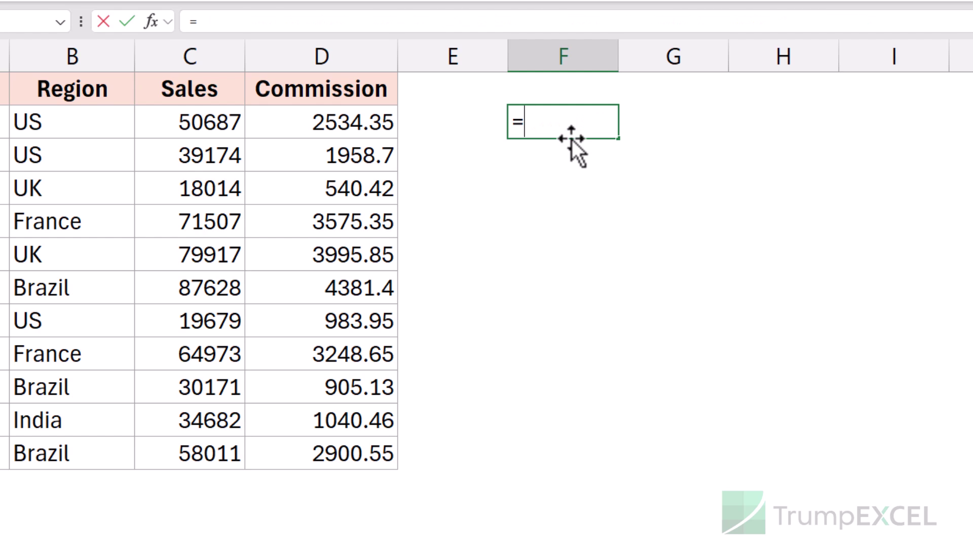
{"action": "key", "text": "Tab"}
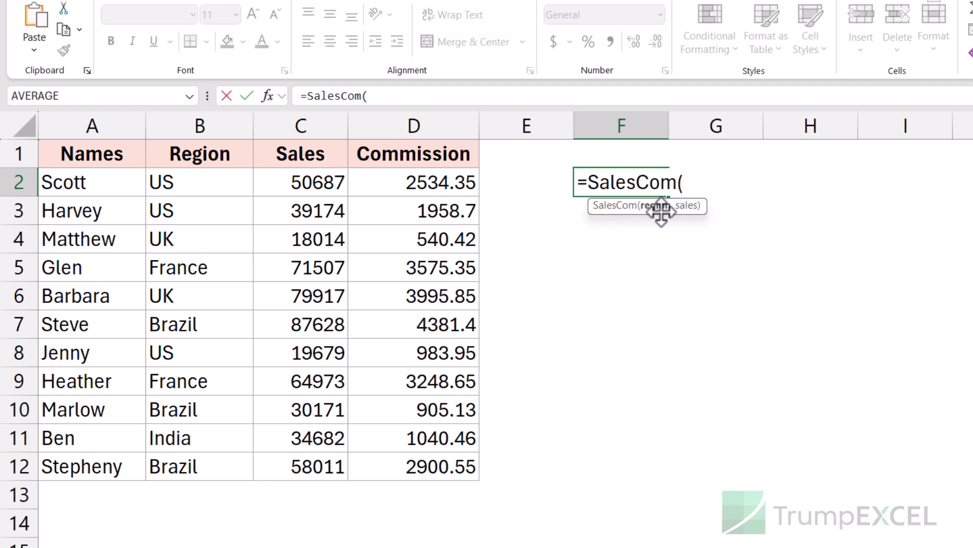
{"action": "left_click", "coordinate": [226, 187]}
{"action": "type", "text": ","}
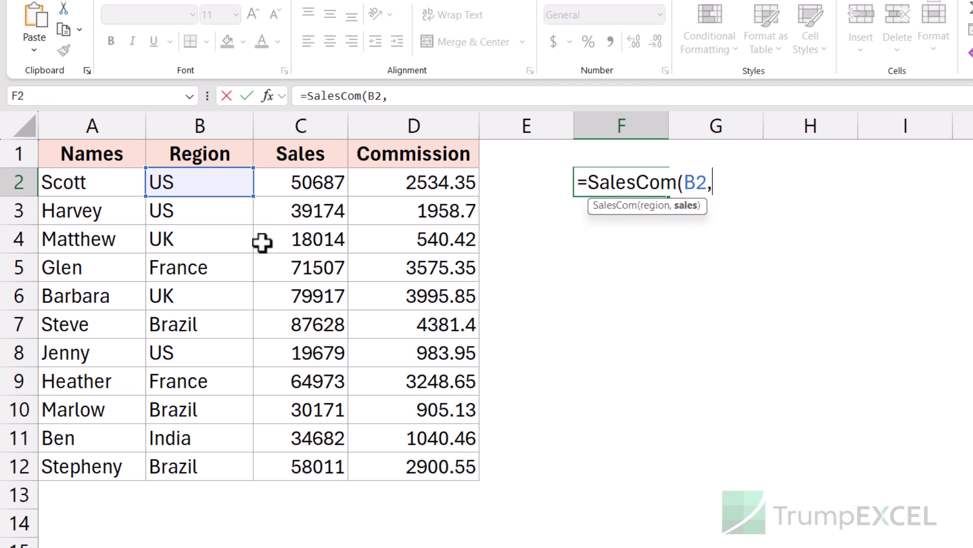
{"action": "left_click", "coordinate": [335, 186]}
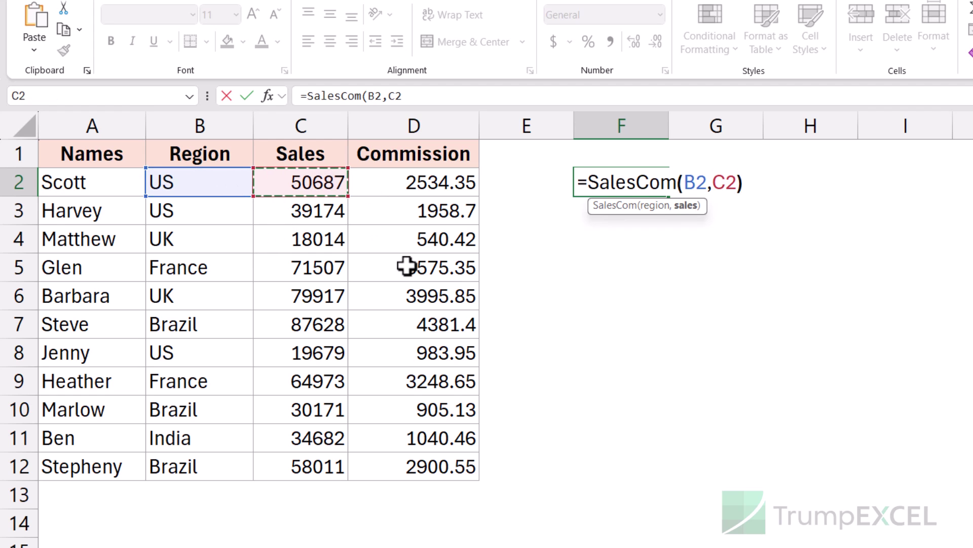
{"action": "type", "text": ")"}
{"action": "key", "text": "Return"}
{"action": "key", "text": "Up"}
Fill the SalesCom formula from F2 down to F12 and compare the formulas in D2 and F2
{"action": "left_click_drag", "start_coordinate": [673, 197], "coordinate": [630, 470]}
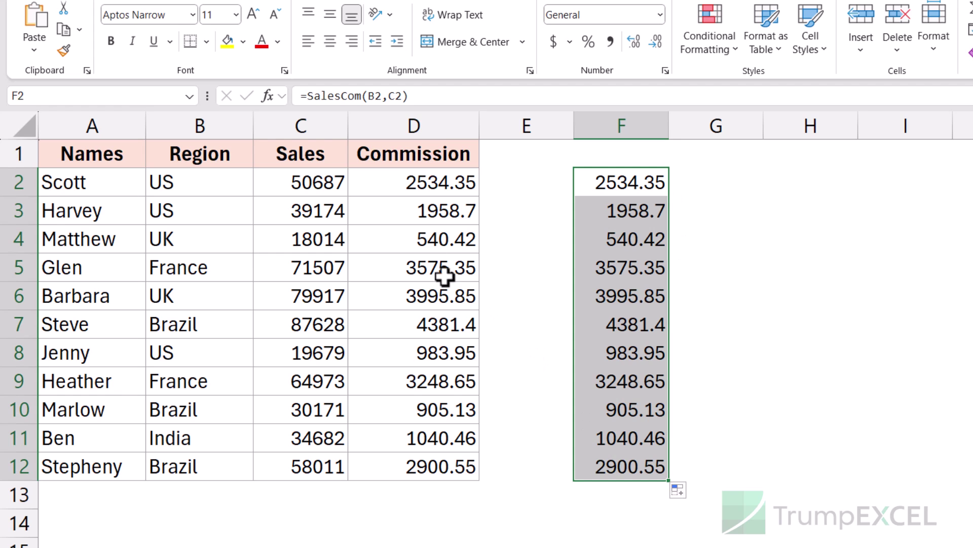
{"action": "left_click", "coordinate": [413, 183]}
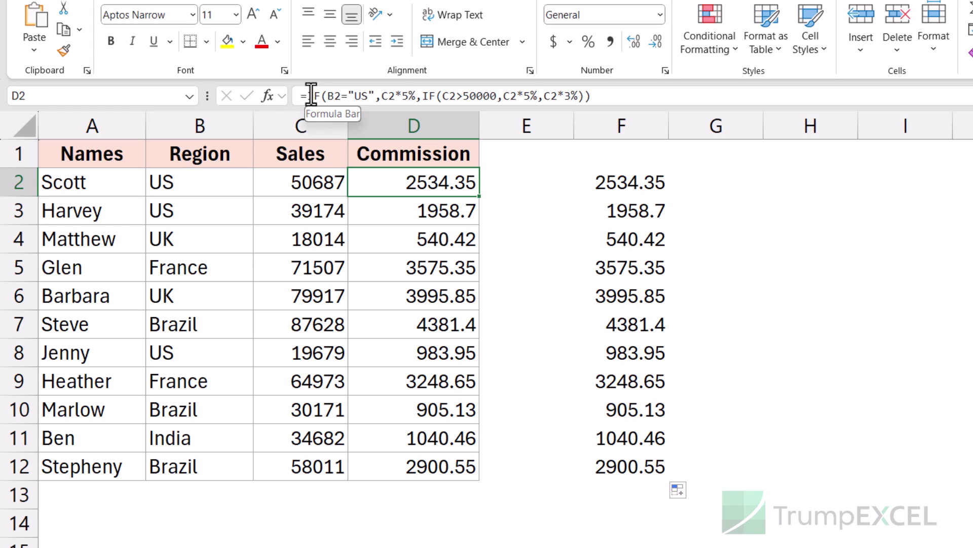
{"action": "left_click", "coordinate": [618, 187]}
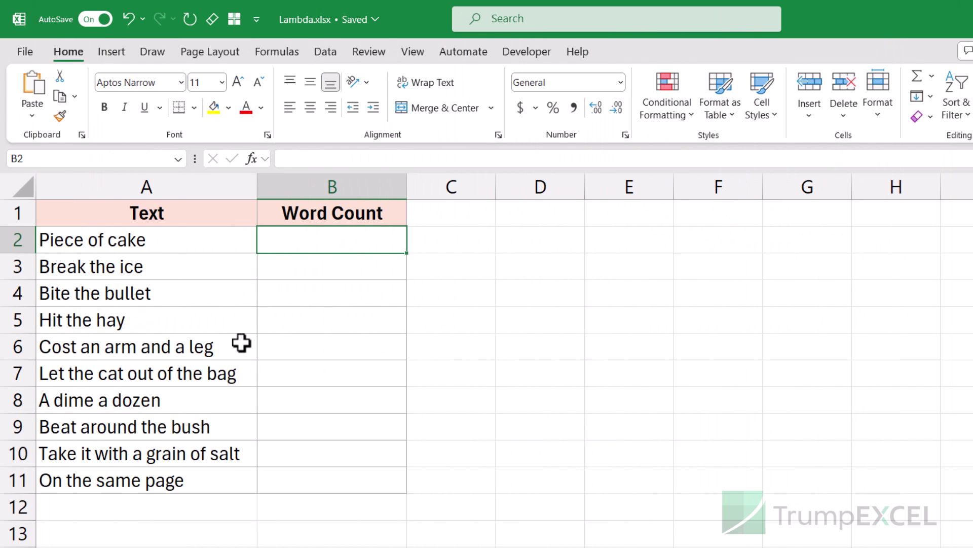
On the sheet with the Text and Word Count columns, enter =LEN(TRIM(A2)) in B2
{"action": "left_click_drag", "start_coordinate": [206, 250], "coordinate": [196, 459]}
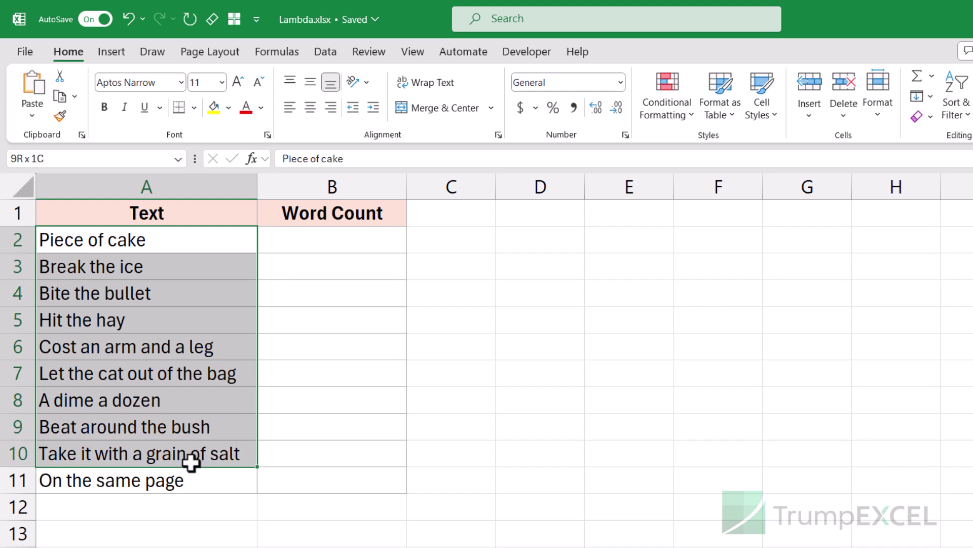
{"action": "left_click", "coordinate": [318, 243]}
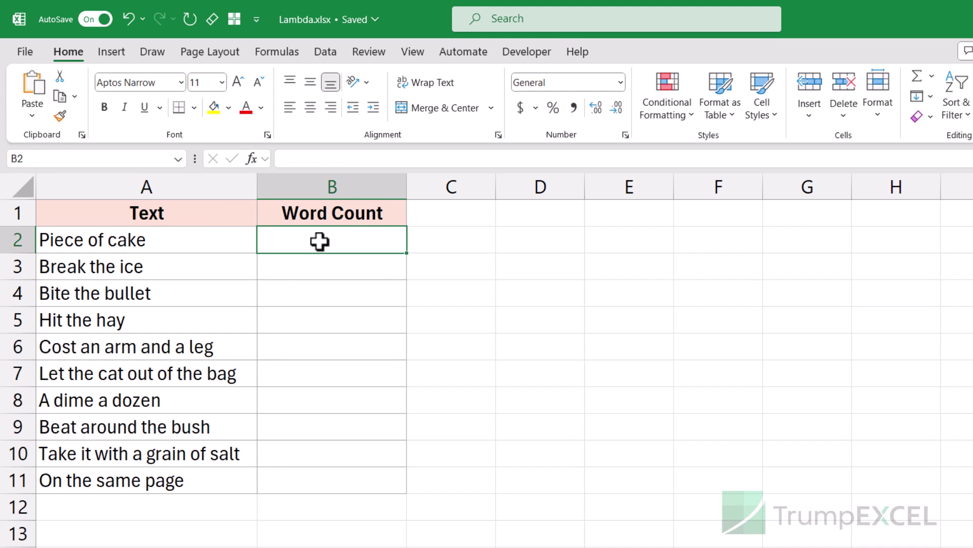
{"action": "type", "text": "=len"}
{"action": "key", "text": "Tab"}
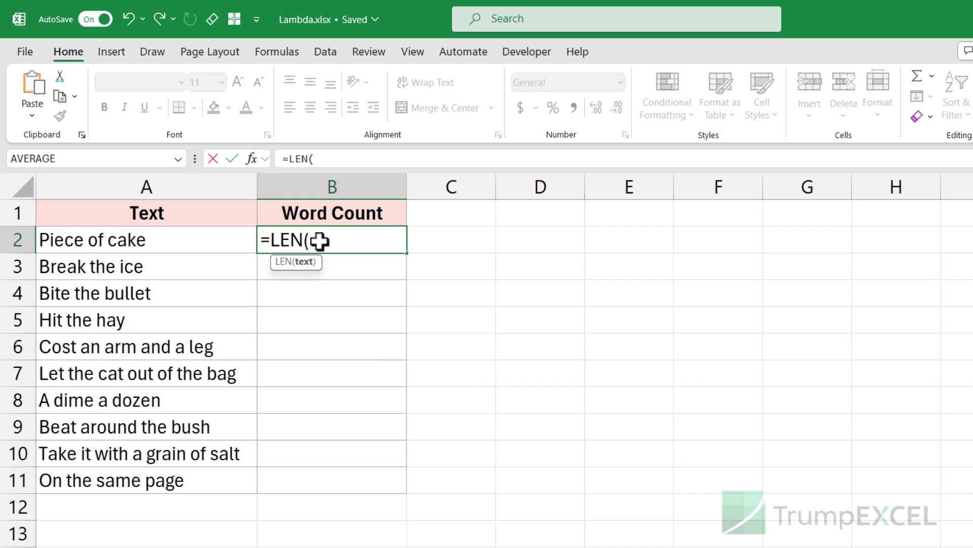
{"action": "left_click", "coordinate": [203, 240]}
{"action": "type", "text": ")"}
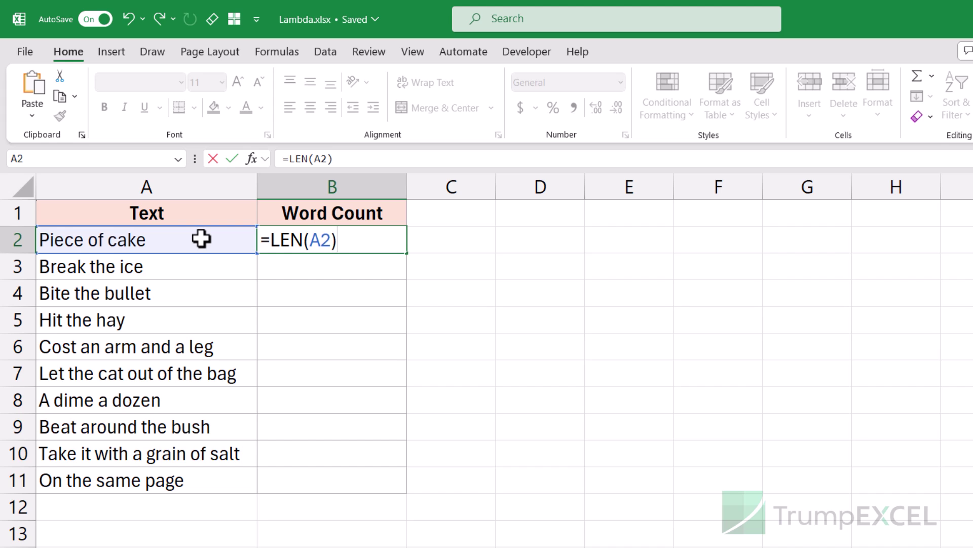
{"action": "left_click", "coordinate": [310, 241]}
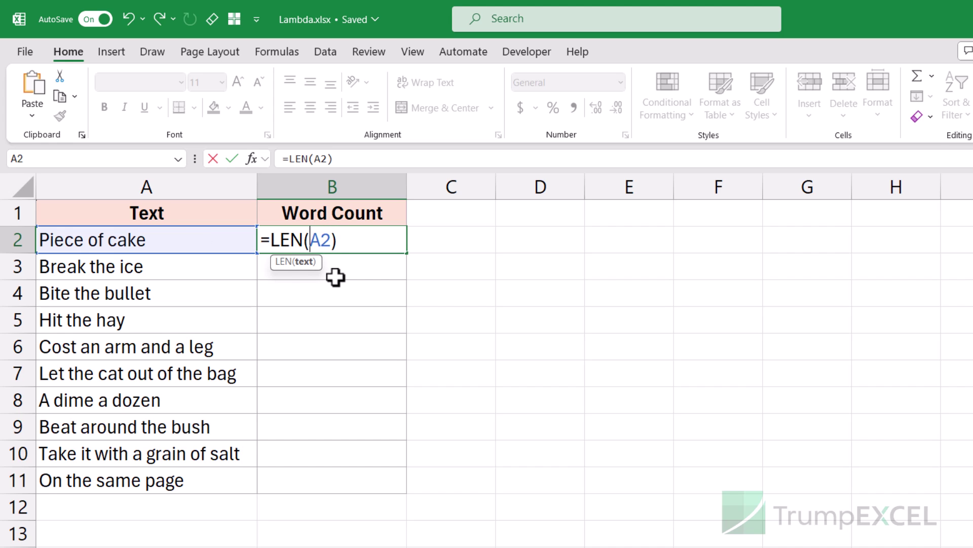
{"action": "type", "text": "Trim("}
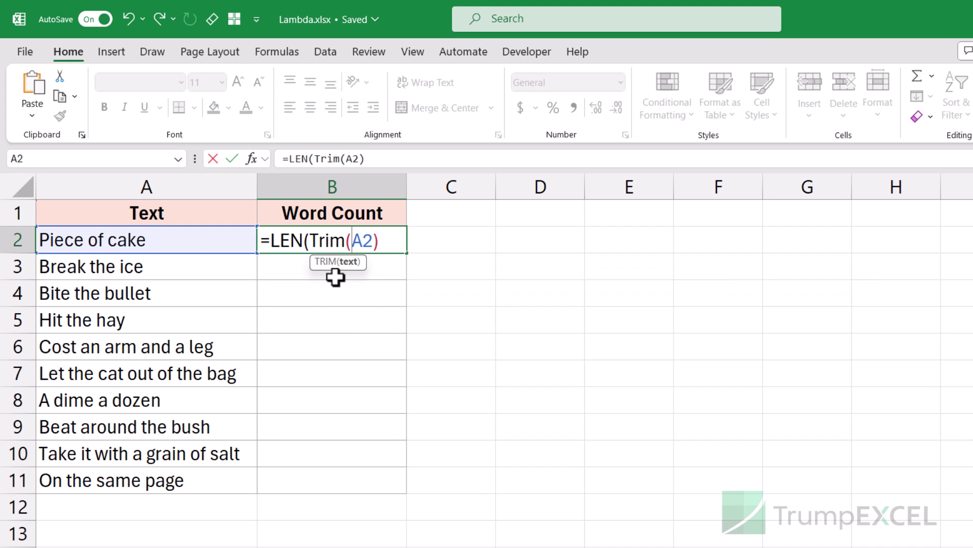
{"action": "left_click", "coordinate": [397, 240]}
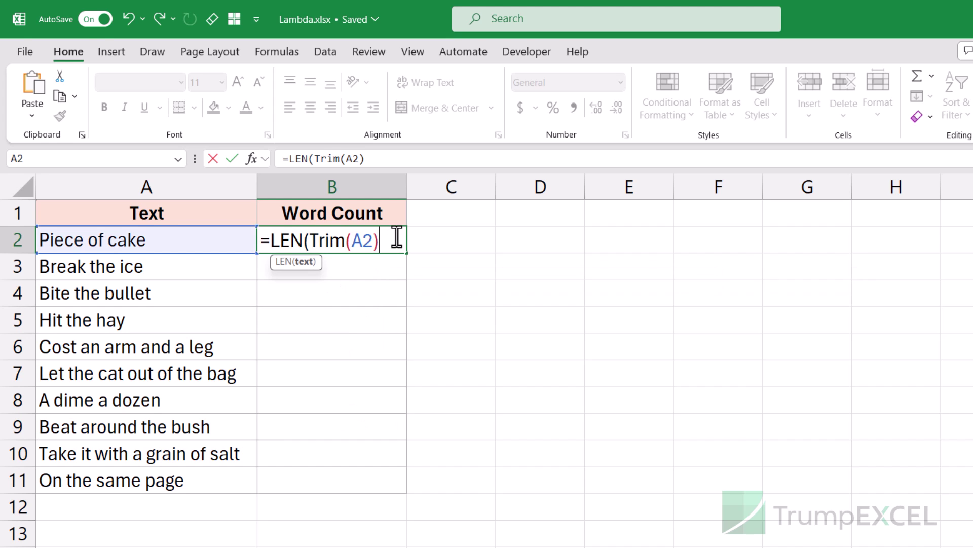
{"action": "key", "text": "Return"}
{"action": "key", "text": "Return"}
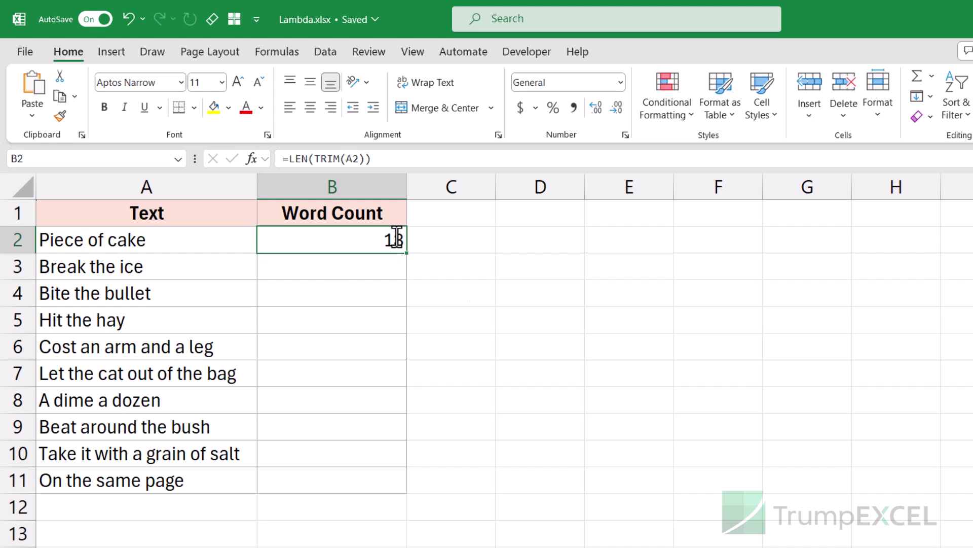
Extend the B2 formula by subtracting the length without spaces, appending -LEN(SUBSTITUTE(TRIM(A2)," ",""))
{"action": "double_click", "coordinate": [278, 249]}
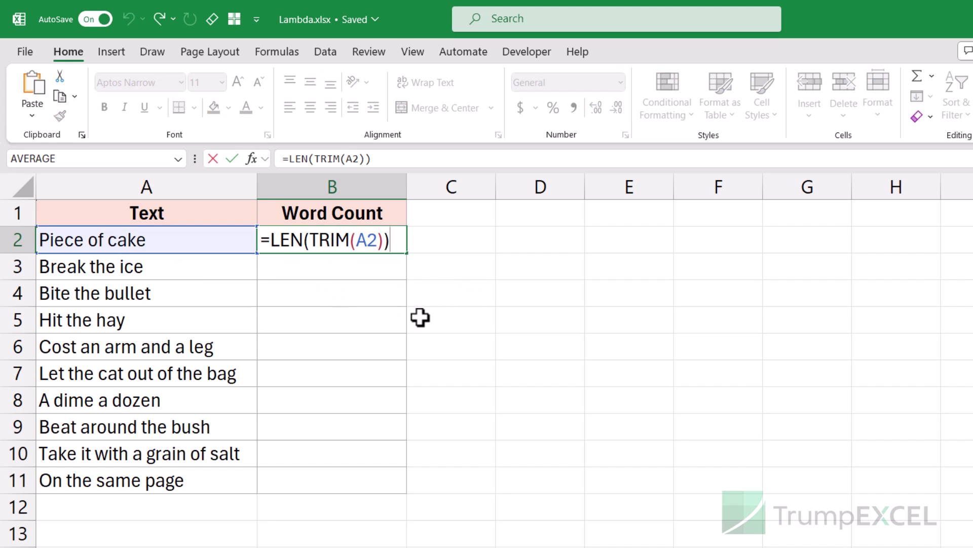
{"action": "type", "text": "-Len"}
{"action": "key", "text": "Tab"}
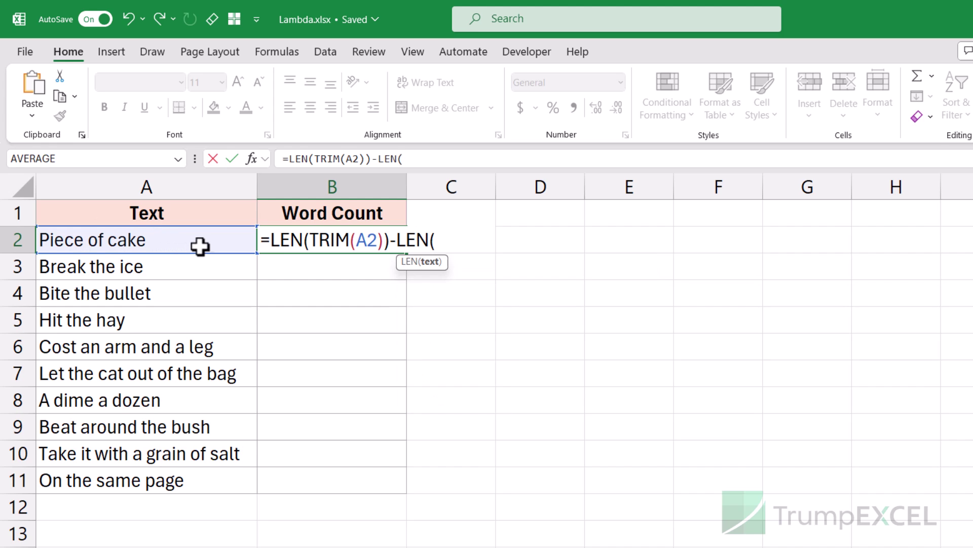
{"action": "type", "text": "sub"}
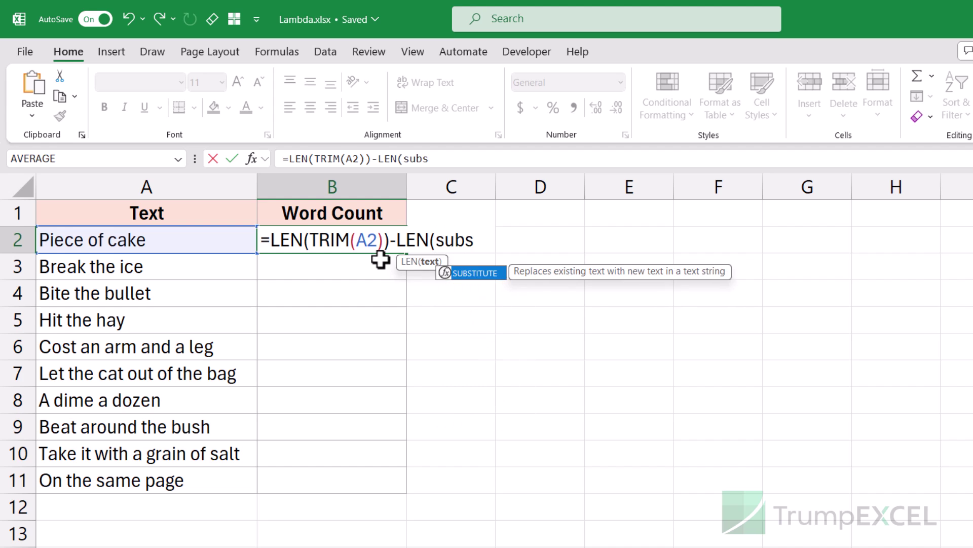
{"action": "type", "text": "s"}
{"action": "key", "text": "Tab"}
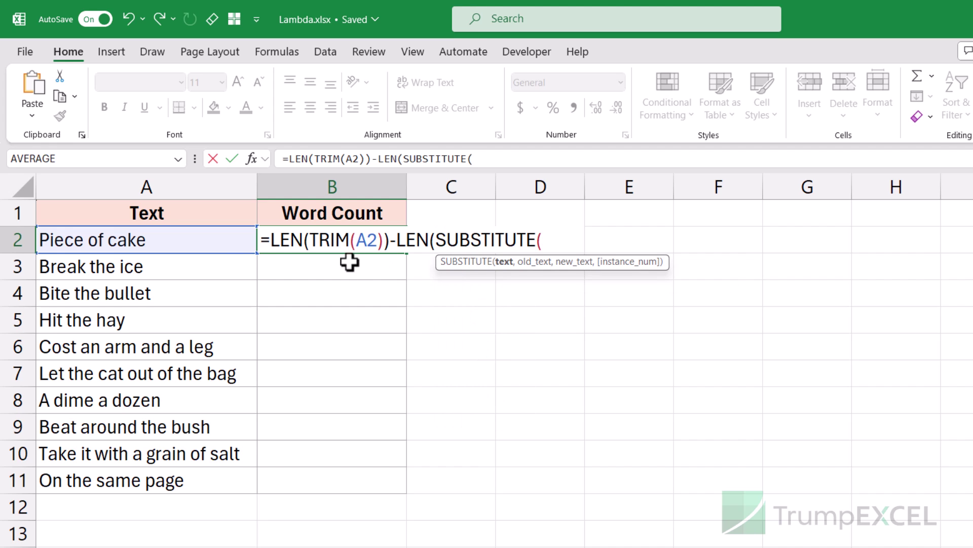
{"action": "type", "text": "Tri"}
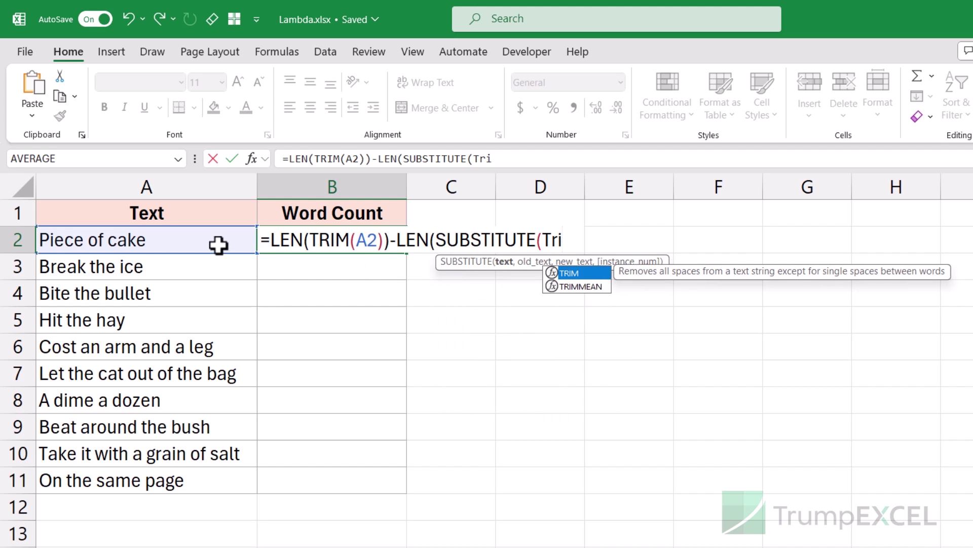
{"action": "key", "text": "Tab"}
{"action": "left_click", "coordinate": [152, 242]}
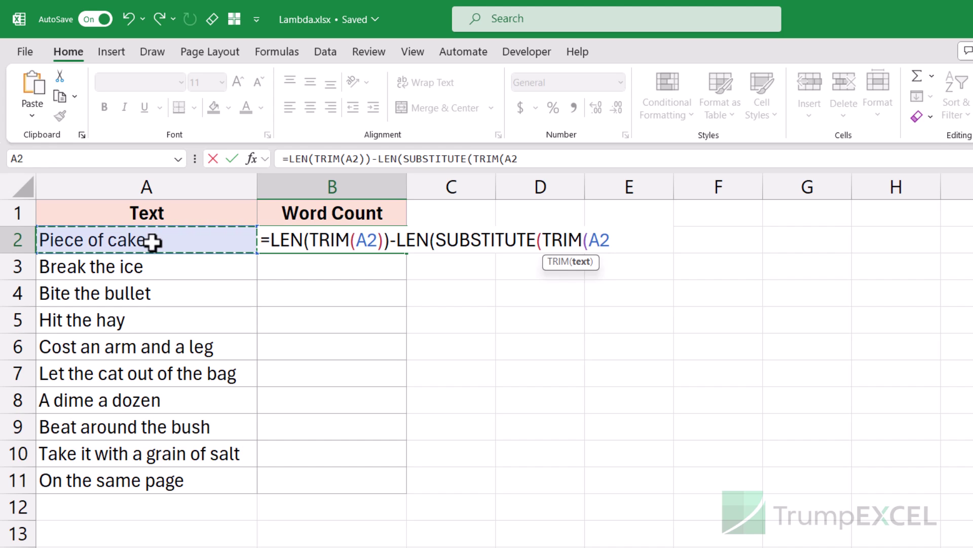
{"action": "type", "text": ")"}
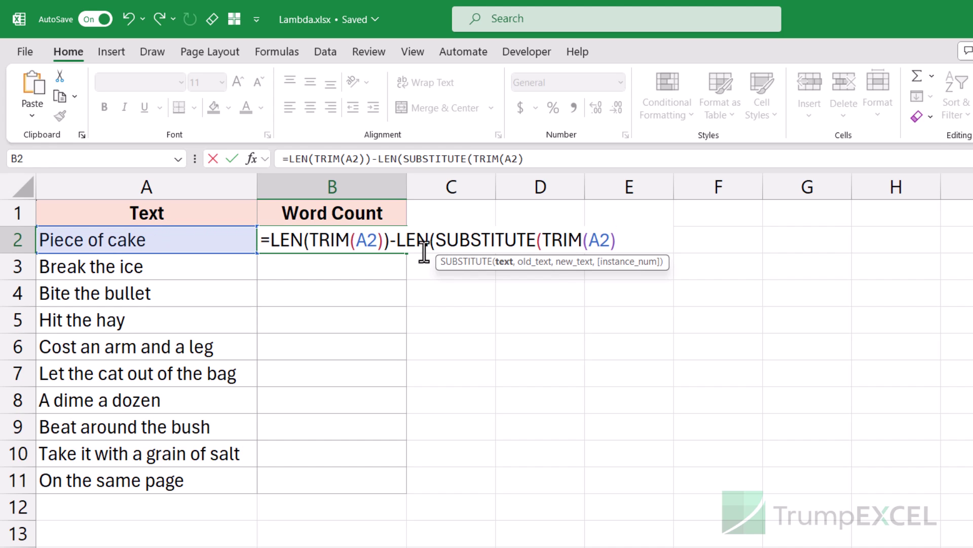
{"action": "type", "text": ","}
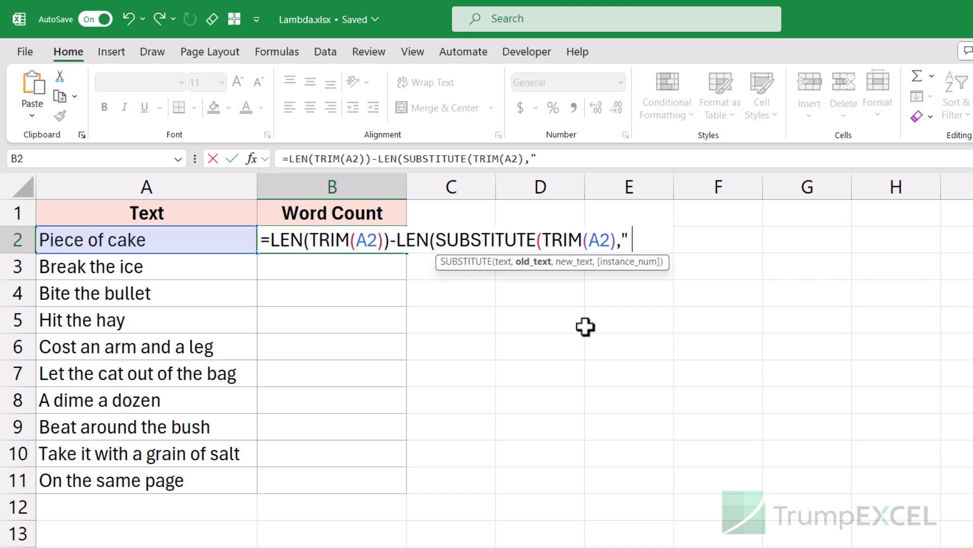
{"action": "type", "text": "\" \","}
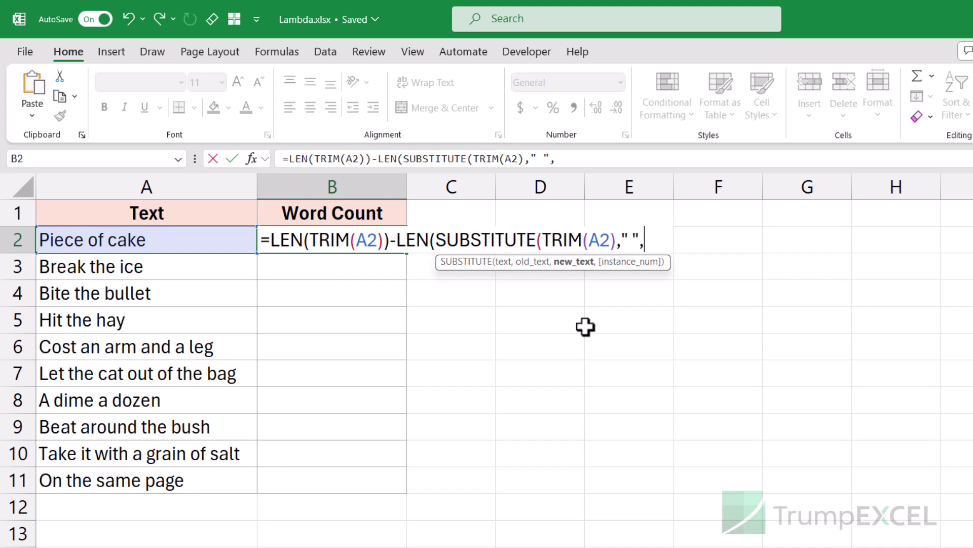
{"action": "type", "text": "\"\")"}
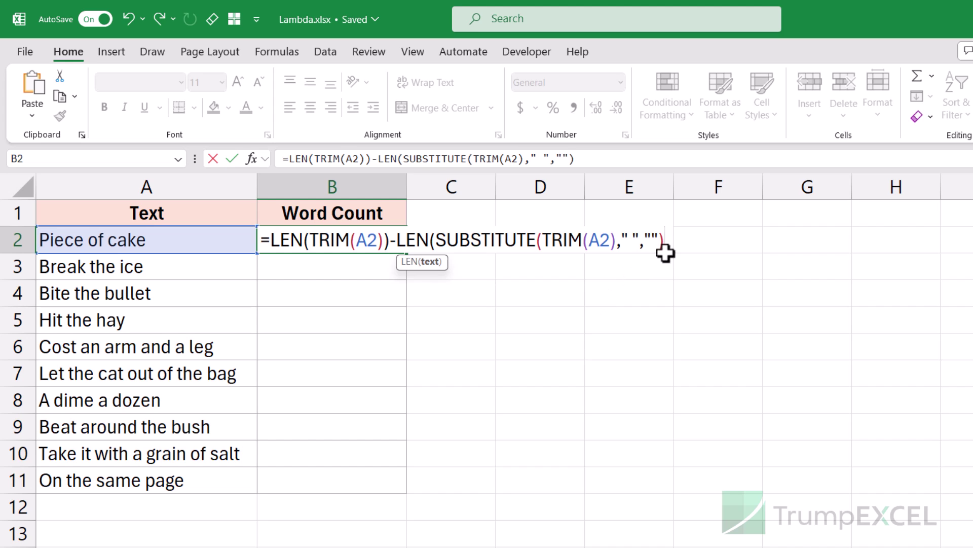
{"action": "type", "text": ")"}
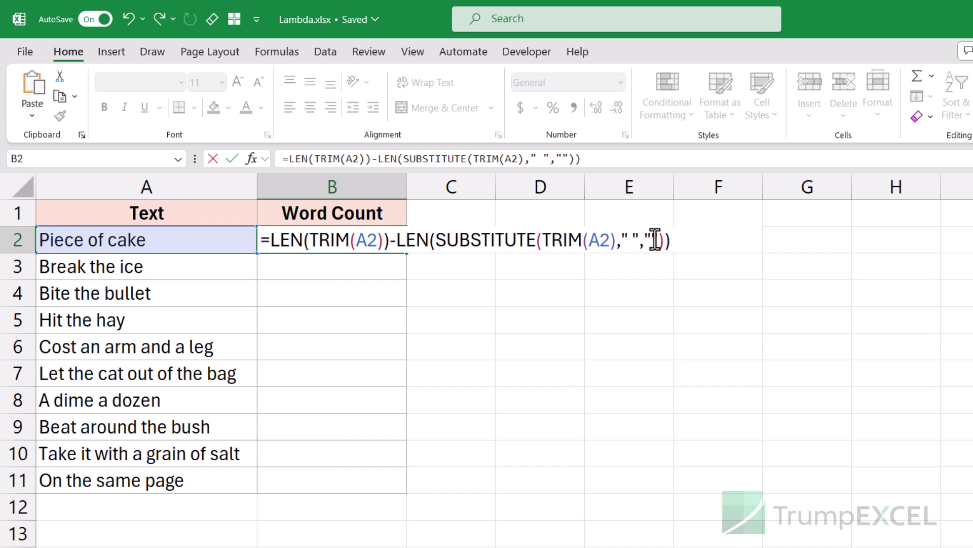
{"action": "key", "text": "ctrl+Return"}
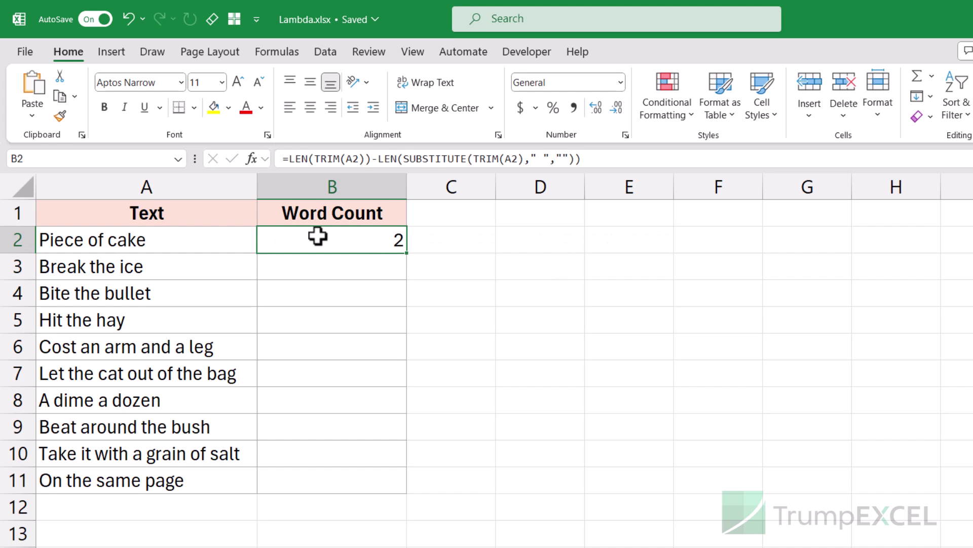
Append +1 to the word count formula in B2 and fill it down to B11
{"action": "double_click", "coordinate": [375, 241]}
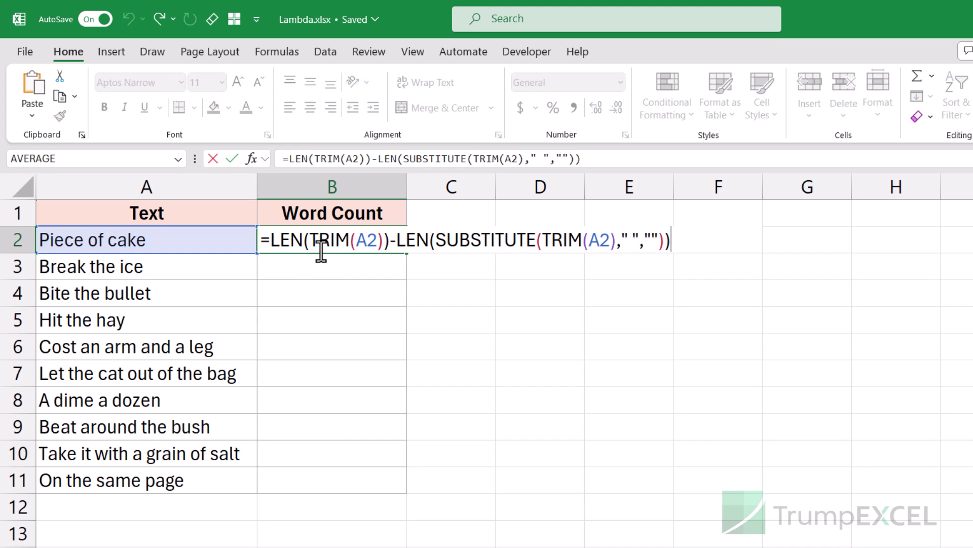
{"action": "type", "text": "+1"}
{"action": "key", "text": "Return"}
{"action": "key", "text": "Up"}
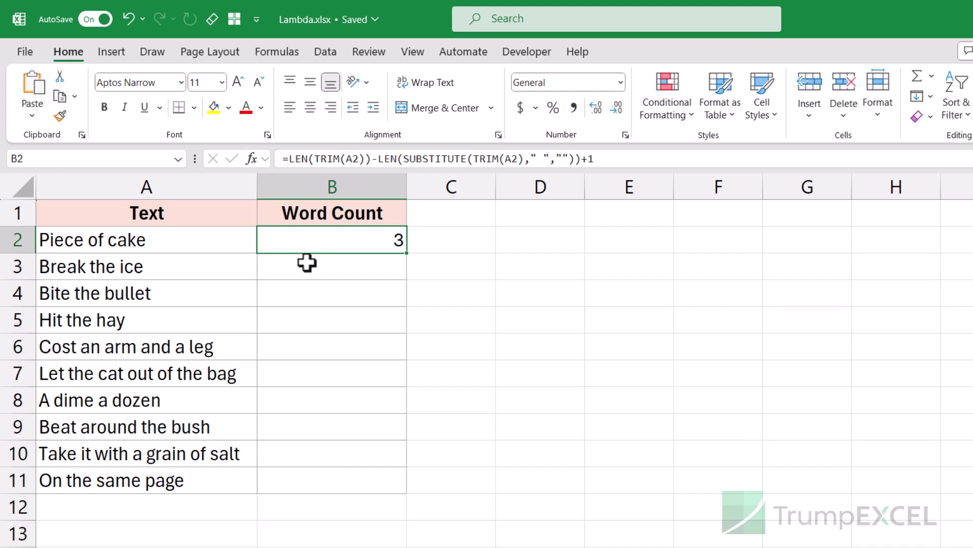
{"action": "left_click_drag", "start_coordinate": [408, 253], "coordinate": [403, 487]}
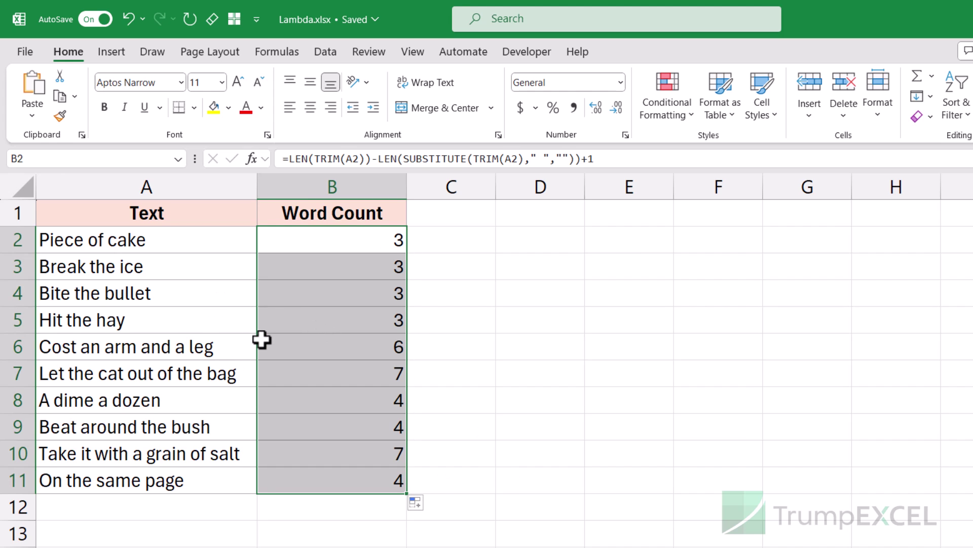
Copy the full formula text from B2 and paste it into D2, keeping its A2 references
{"action": "left_click", "coordinate": [345, 245]}
{"action": "double_click", "coordinate": [345, 246]}
{"action": "left_click_drag", "start_coordinate": [263, 240], "coordinate": [699, 240]}
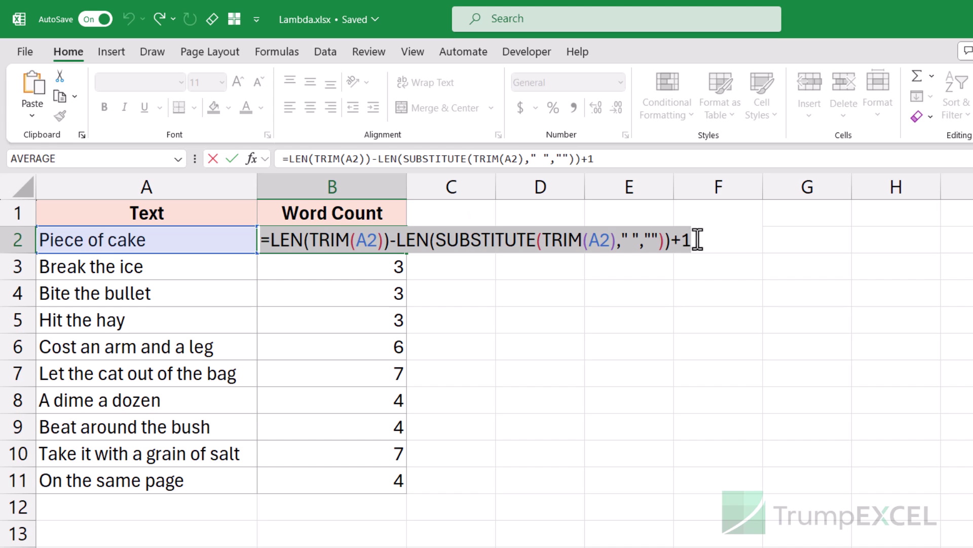
{"action": "key", "text": "Escape"}
{"action": "left_click", "coordinate": [562, 243]}
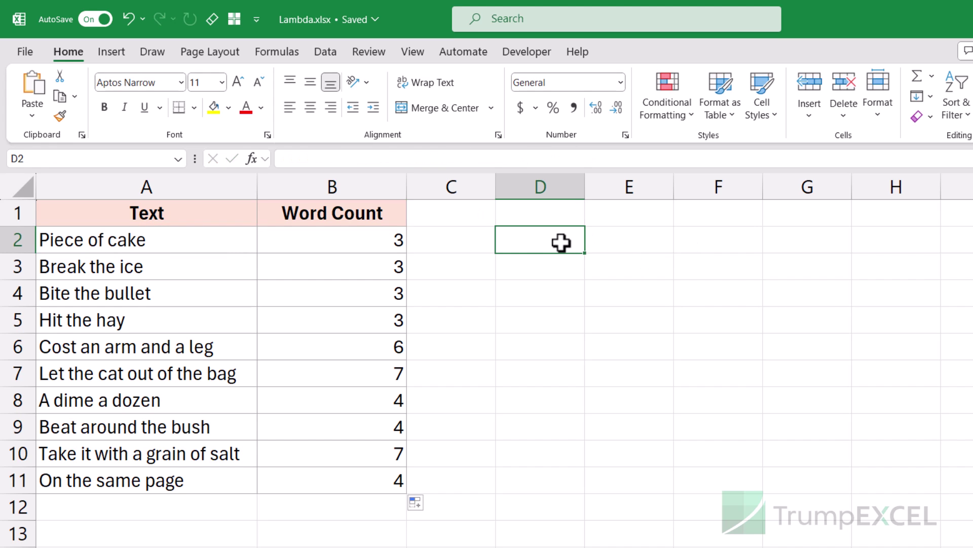
{"action": "double_click", "coordinate": [562, 243]}
{"action": "key", "text": "ctrl+v"}
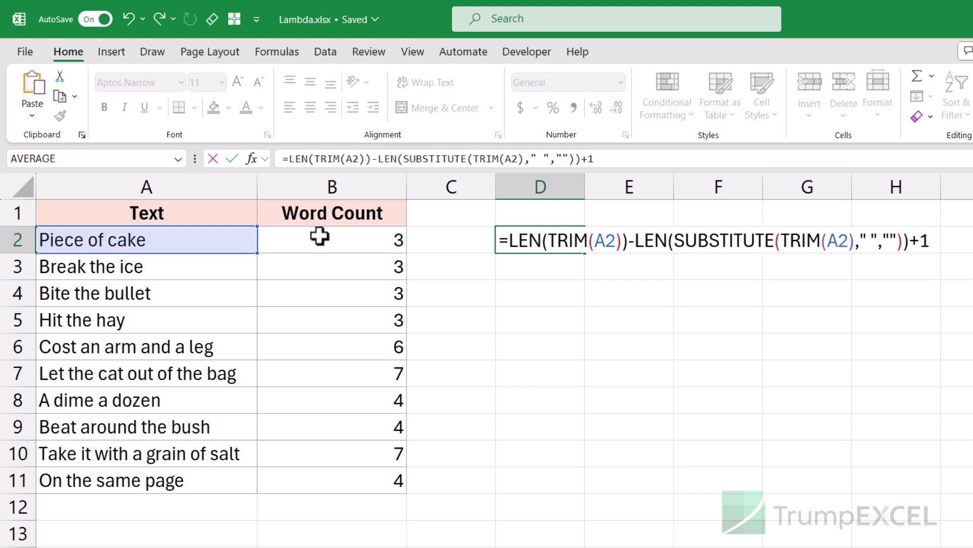
Wrap the word count formula in D2 in a LAMBDA function with a single parameter named text
{"action": "left_click_drag", "start_coordinate": [506, 241], "coordinate": [956, 240]}
{"action": "key", "text": "ctrl+c"}
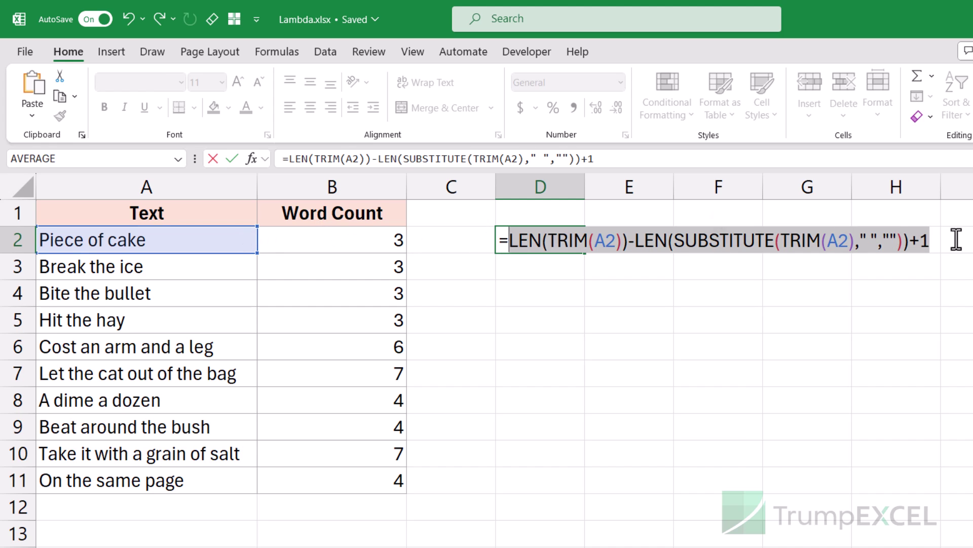
{"action": "type", "text": "LAMBDA(te"}
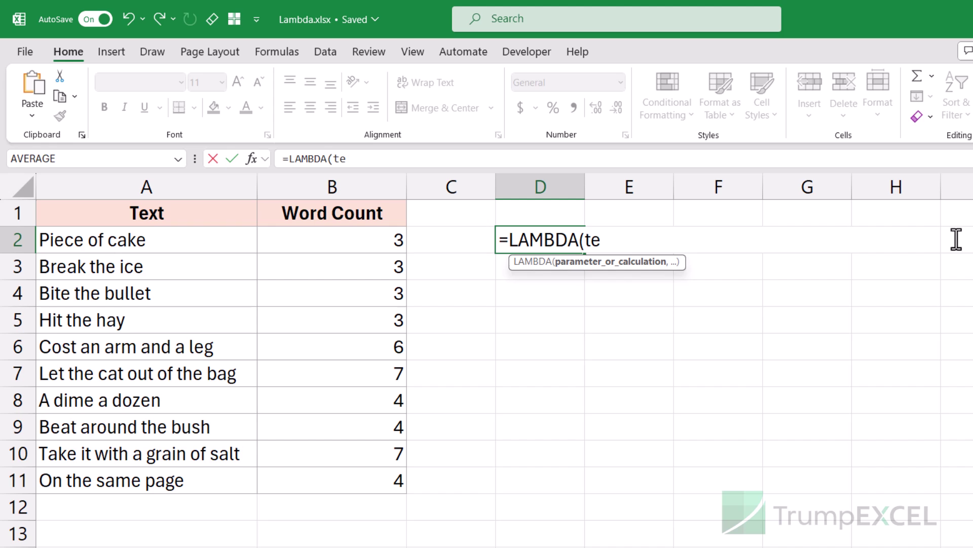
{"action": "type", "text": "xt,"}
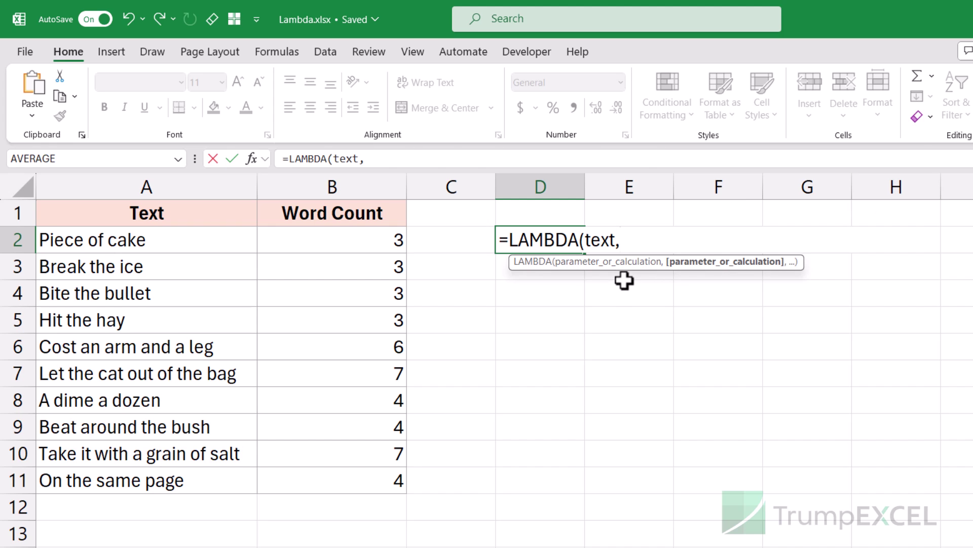
{"action": "key", "text": "ctrl+v"}
{"action": "type", "text": ")"}
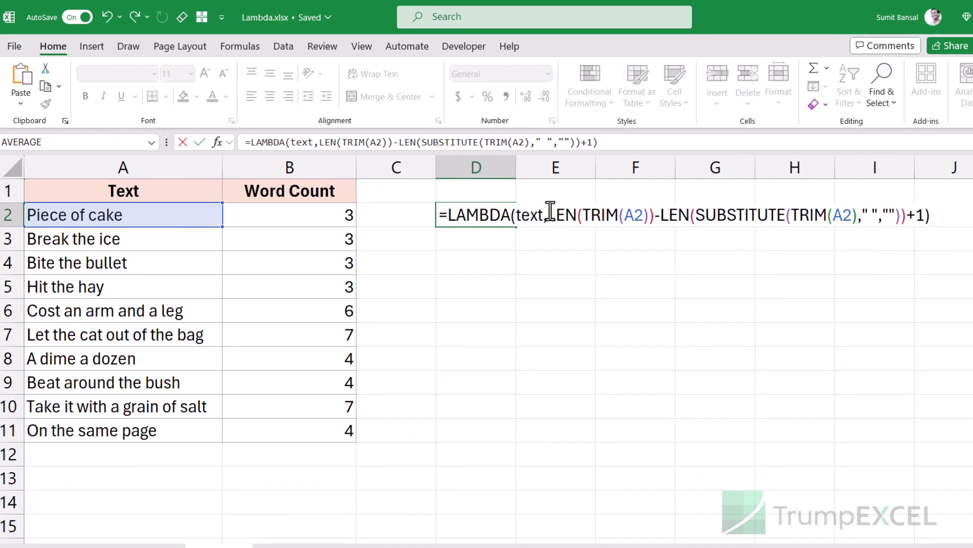
Replace both A2 references inside the LAMBDA formula in D2 with the text parameter
{"action": "double_click", "coordinate": [533, 215]}
{"action": "double_click", "coordinate": [633, 215]}
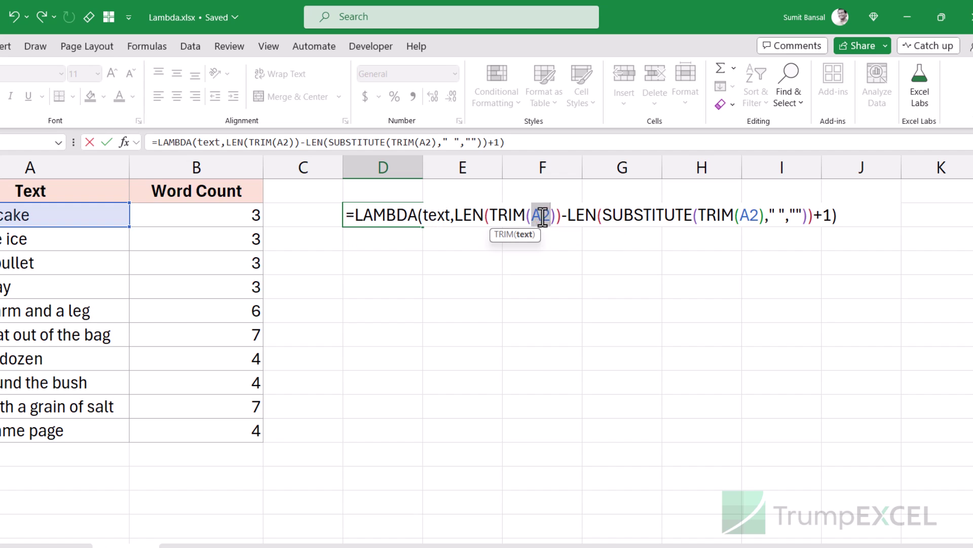
{"action": "type", "text": "text"}
{"action": "double_click", "coordinate": [756, 215]}
{"action": "type", "text": "text"}
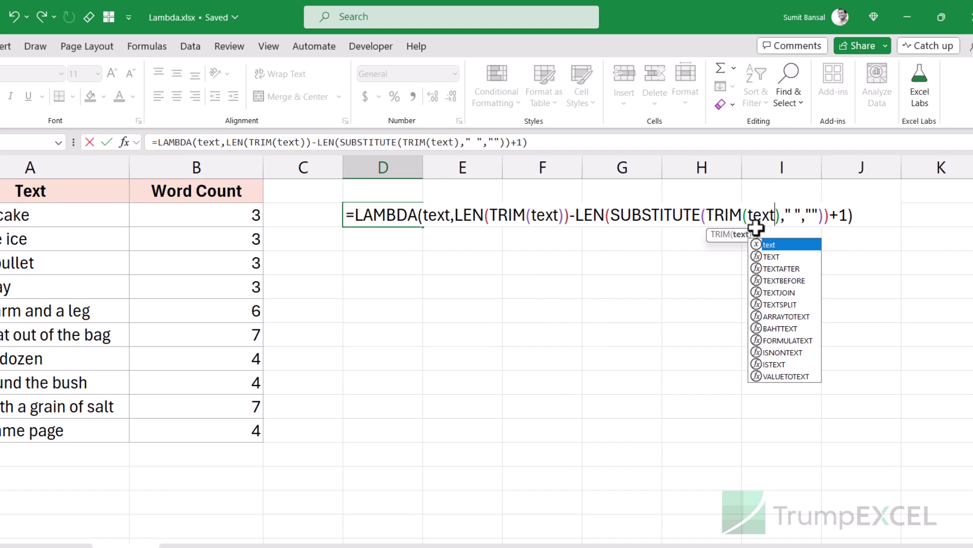
Append (A2) to the LAMBDA formula in D2 as its test argument, and fill it down to D11
{"action": "left_click", "coordinate": [862, 216]}
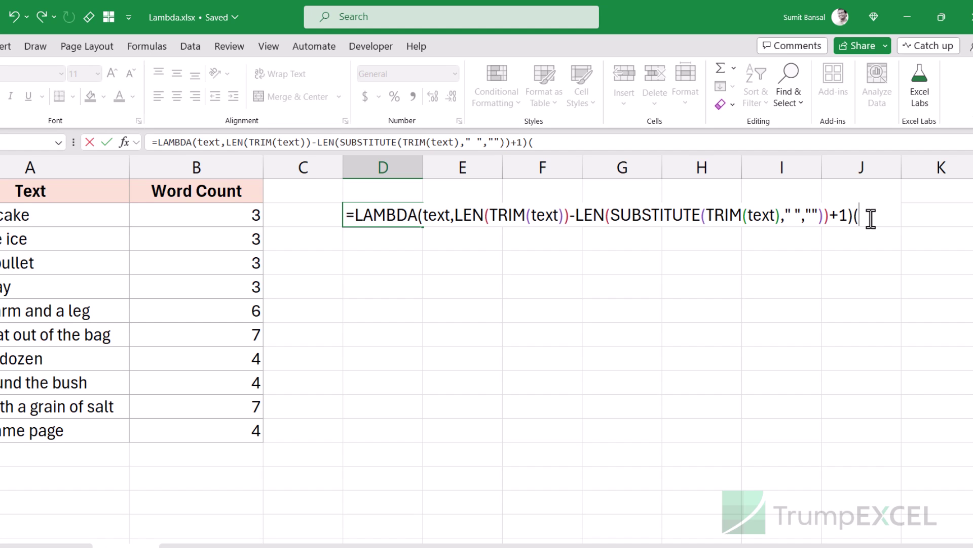
{"action": "left_click", "coordinate": [96, 217]}
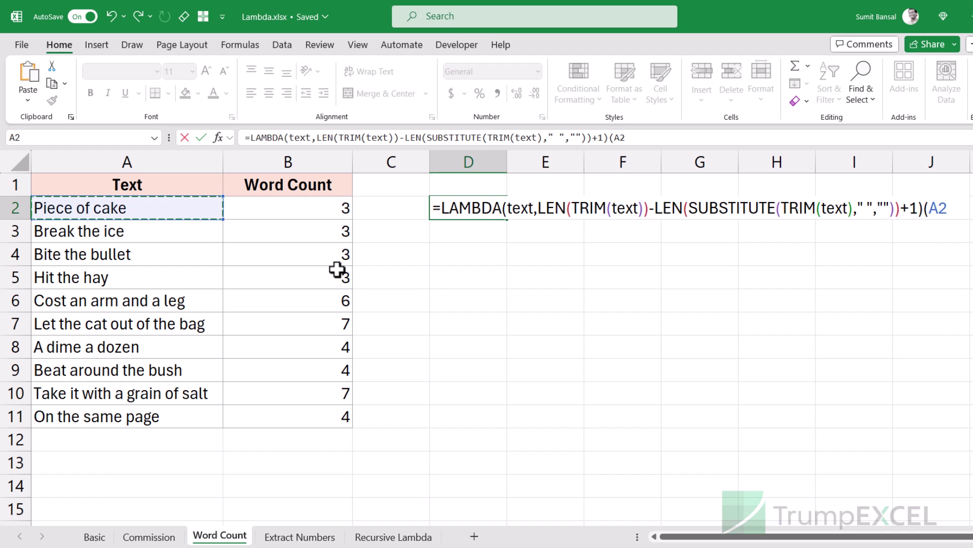
{"action": "type", "text": ")"}
{"action": "key", "text": "Return"}
{"action": "key", "text": "Up"}
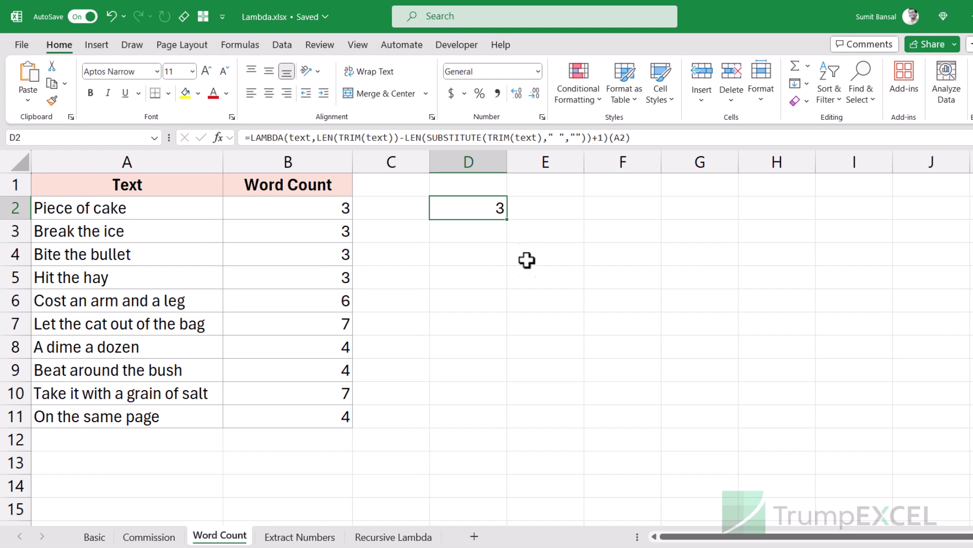
{"action": "left_click_drag", "start_coordinate": [507, 219], "coordinate": [472, 422]}
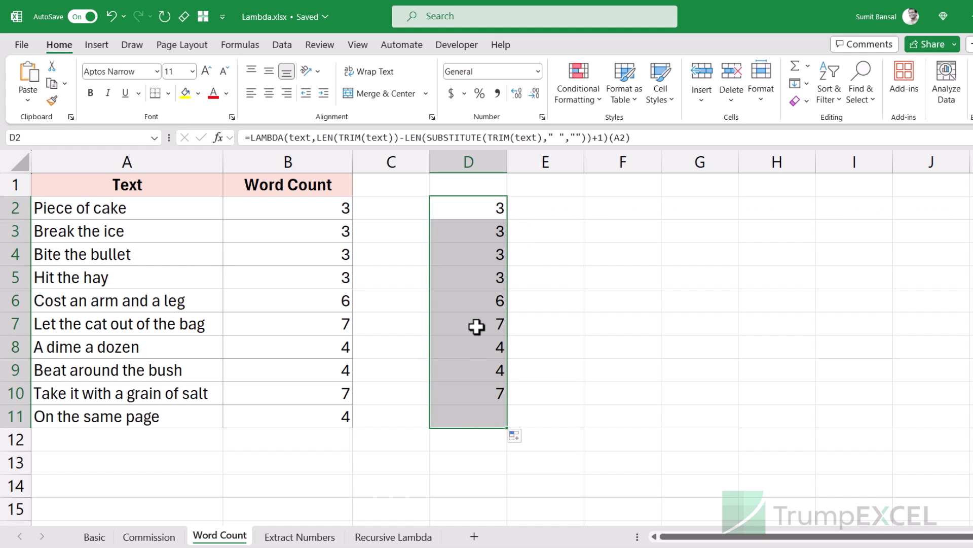
Copy the LAMBDA formula text from D2, including the equals sign but without the trailing (A2)
{"action": "left_click", "coordinate": [458, 207]}
{"action": "double_click", "coordinate": [452, 207]}
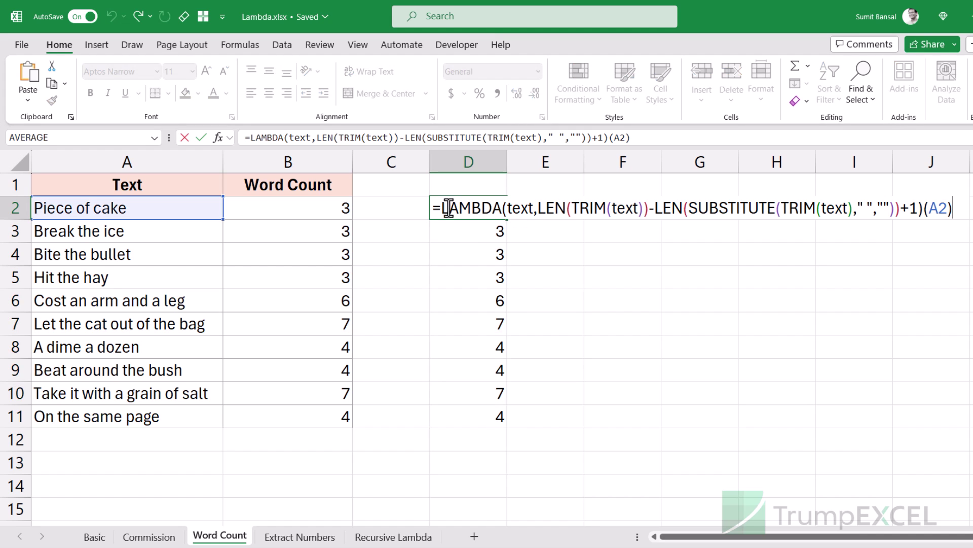
{"action": "left_click_drag", "start_coordinate": [439, 208], "coordinate": [924, 209]}
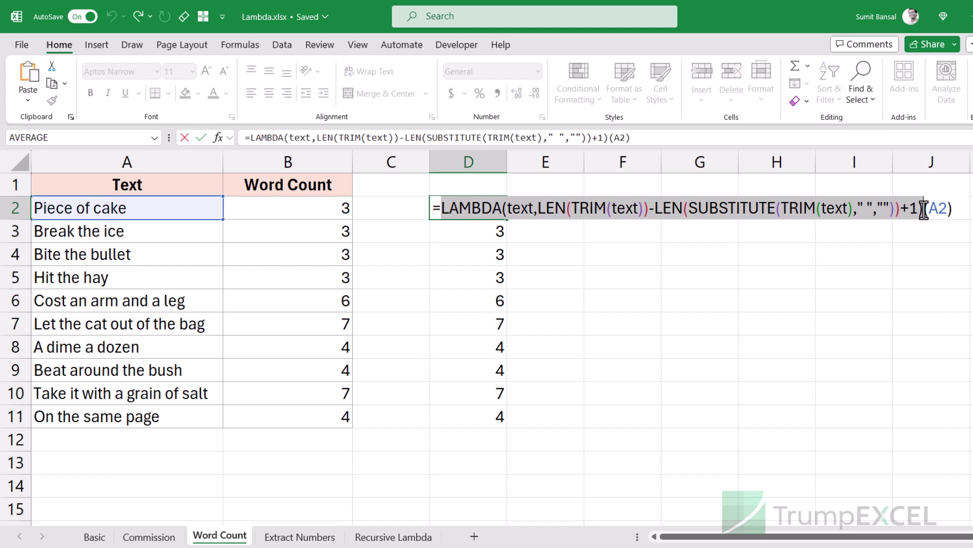
{"action": "left_click_drag", "start_coordinate": [437, 208], "coordinate": [923, 208]}
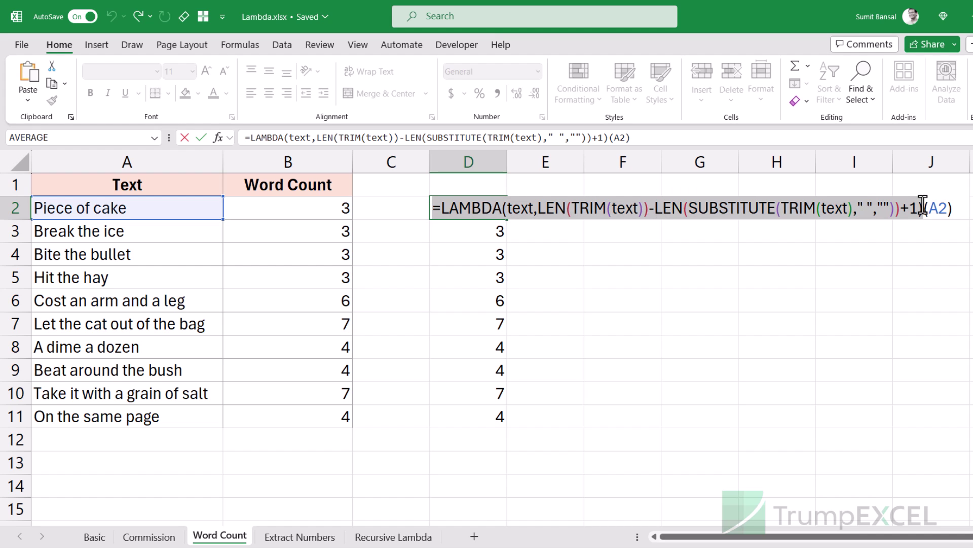
{"action": "key", "text": "Escape"}
Clear the test formulas from D2:D11 and select D2 again
{"action": "key", "text": "ctrl+shift+Down"}
{"action": "key", "text": "Delete"}
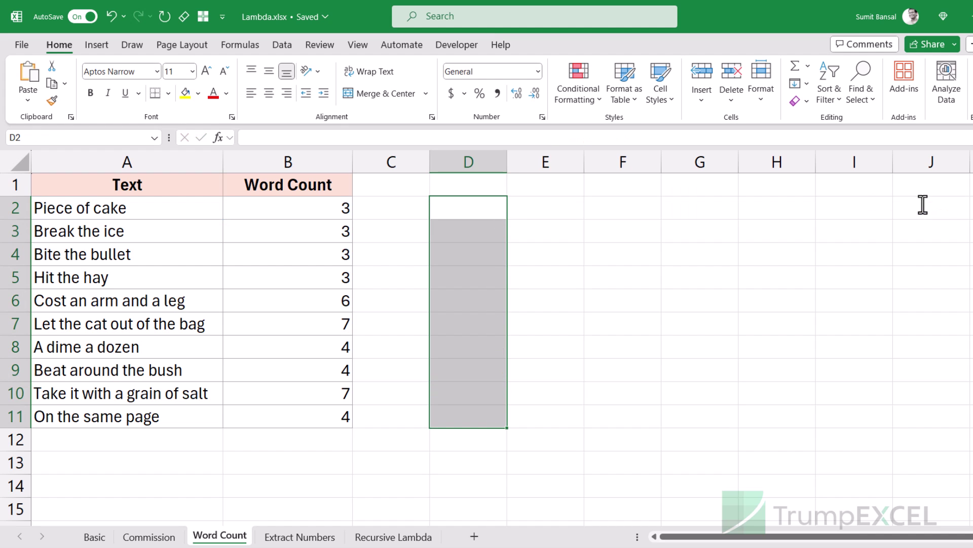
{"action": "key", "text": "Left"}
{"action": "key", "text": "Right"}
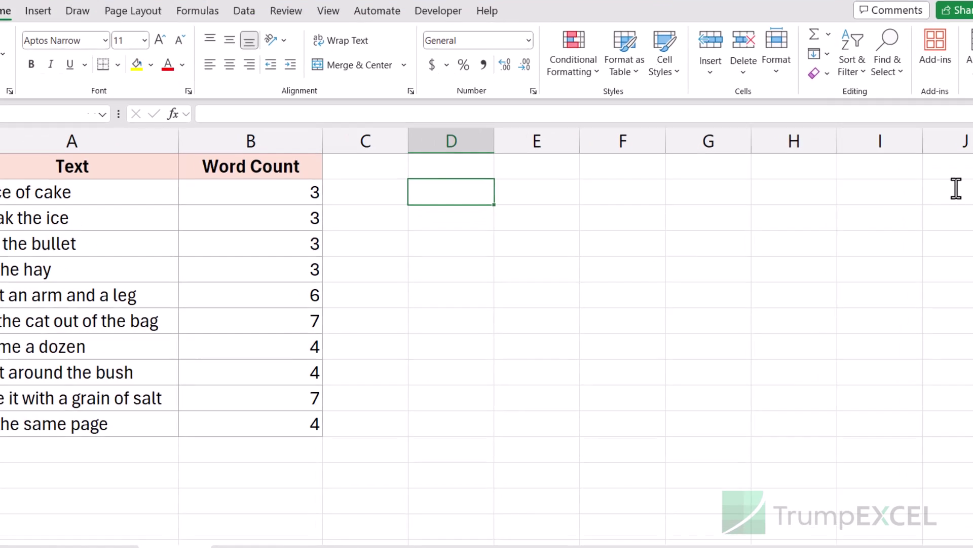
Define a workbook-scoped name Countwords that refers to the copied LAMBDA formula
{"action": "key", "text": "ctrl+F3"}
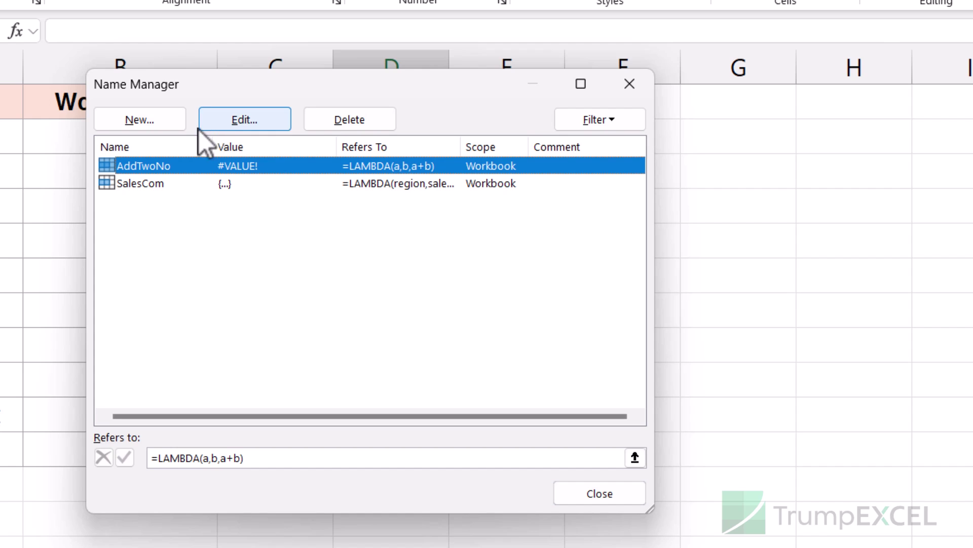
{"action": "left_click", "coordinate": [173, 123]}
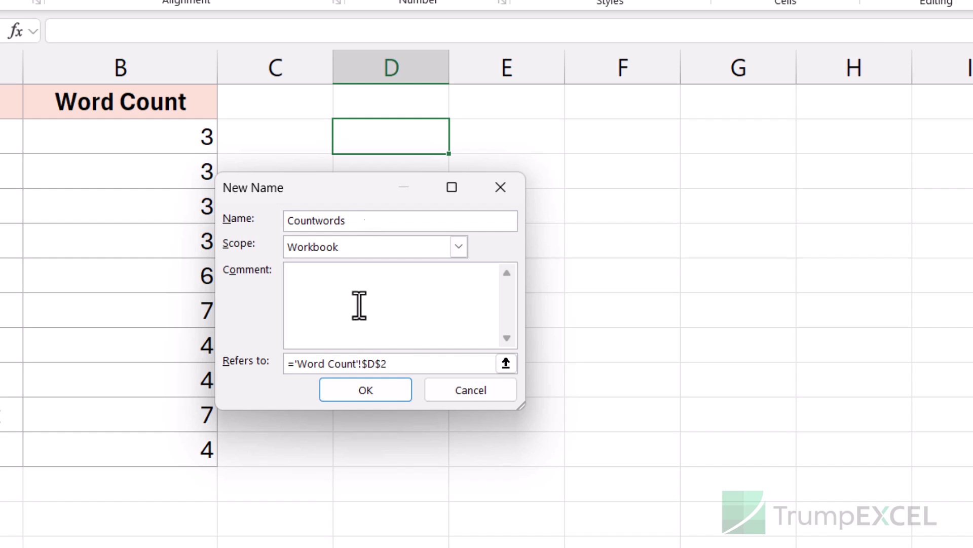
{"action": "left_click_drag", "start_coordinate": [398, 363], "coordinate": [251, 363]}
{"action": "key", "text": "Delete"}
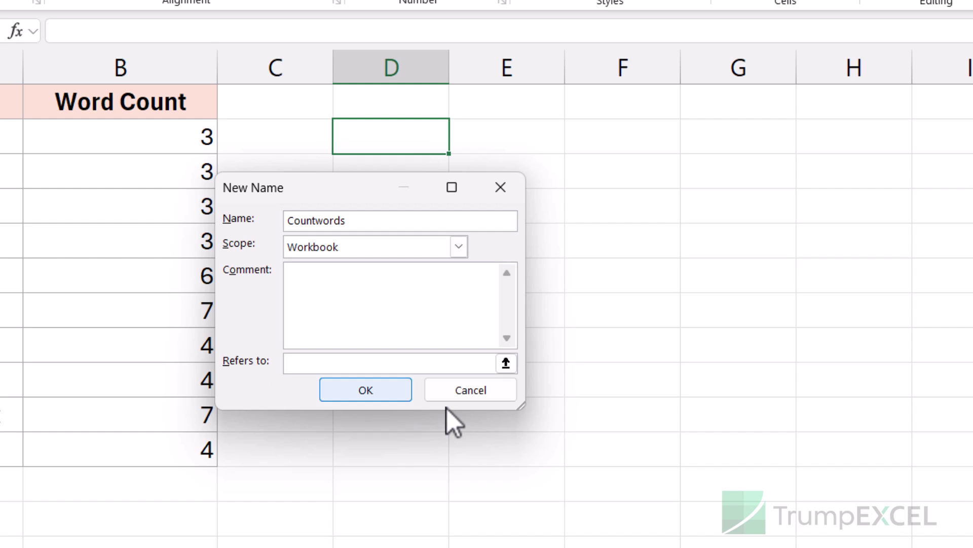
{"action": "key", "text": "ctrl+v"}
{"action": "left_click", "coordinate": [367, 391]}
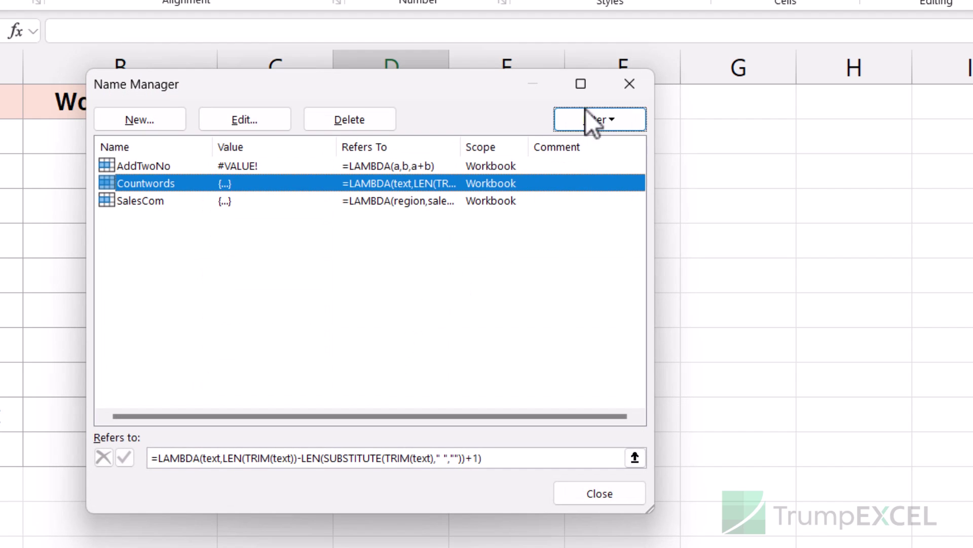
{"action": "left_click", "coordinate": [628, 84]}
Enter =Countwords(A2) in D2 and fill it down to D11
{"action": "type", "text": "=coun"}
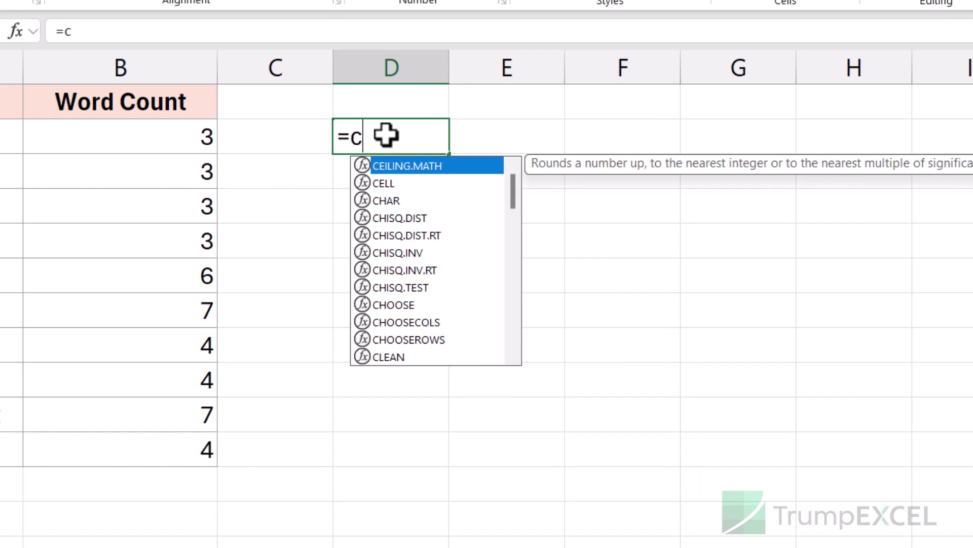
{"action": "key", "text": "Tab"}
{"action": "key", "text": "BackSpace"}
{"action": "type", "text": "w"}
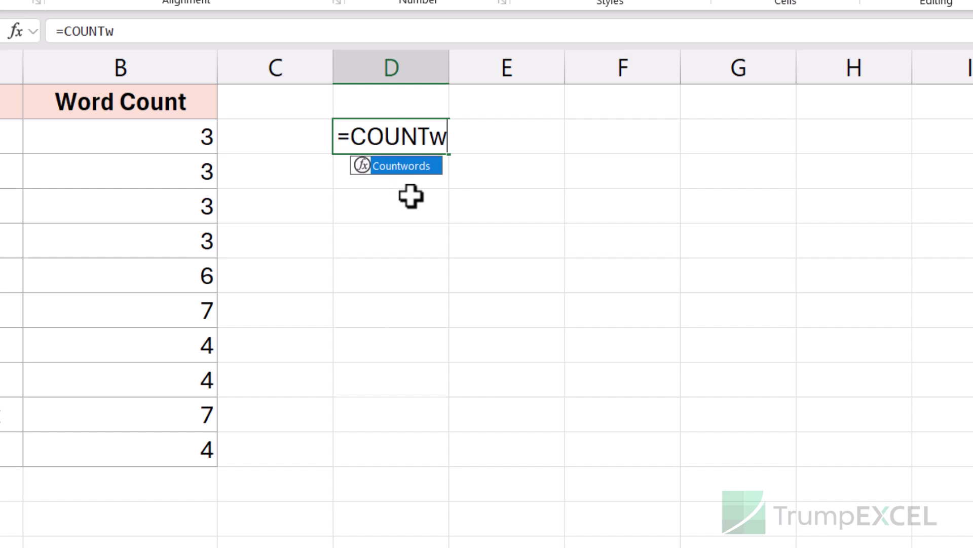
{"action": "key", "text": "Tab"}
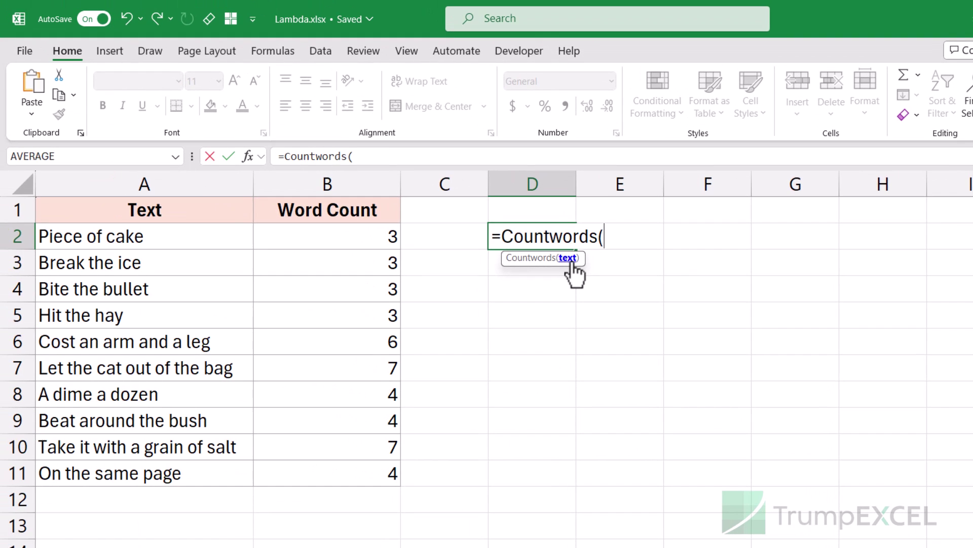
{"action": "left_click", "coordinate": [208, 239]}
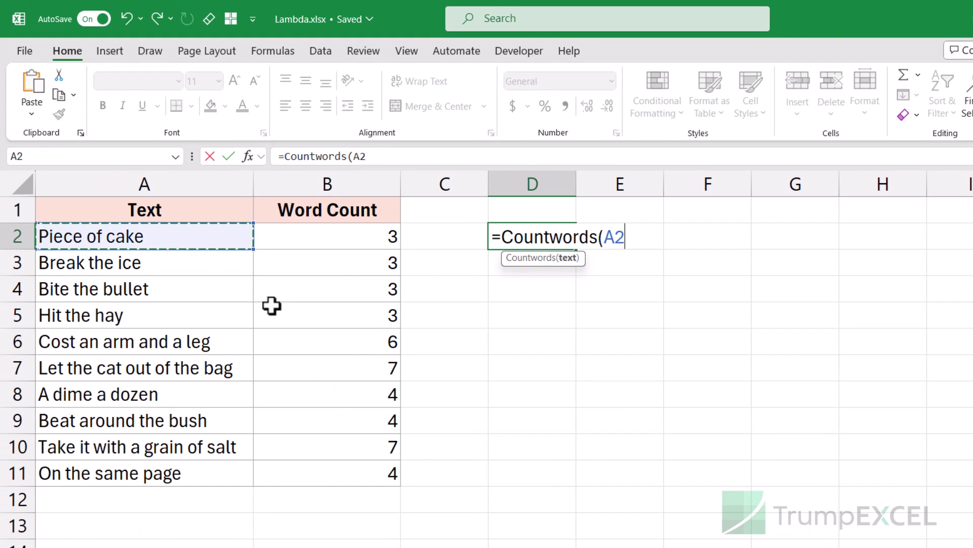
{"action": "type", "text": ")"}
{"action": "key", "text": "Return"}
{"action": "key", "text": "Up"}
{"action": "left_click_drag", "start_coordinate": [576, 250], "coordinate": [588, 478]}
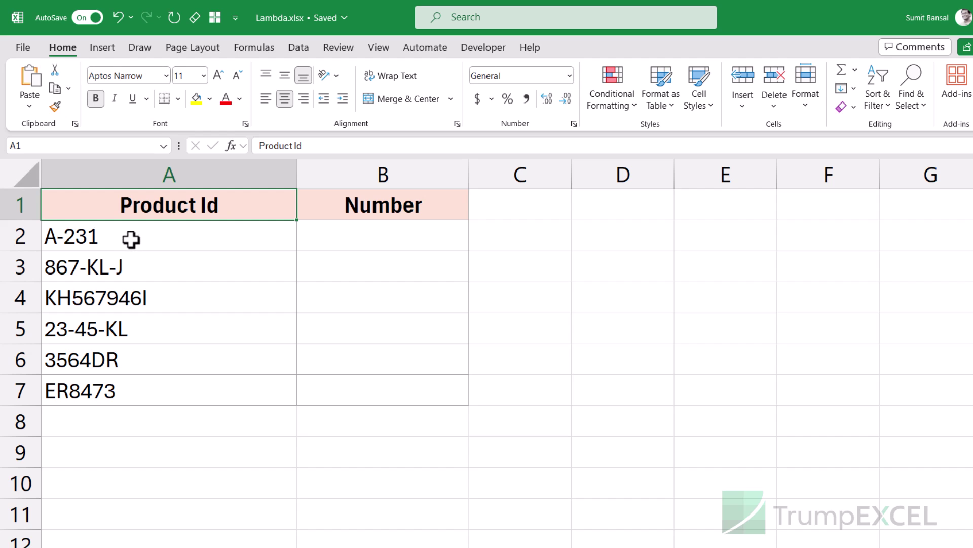
On the sheet with the Product Id and Number columns, enter =SEQUENCE(LEN(A2)) in D2
{"action": "left_click", "coordinate": [375, 237]}
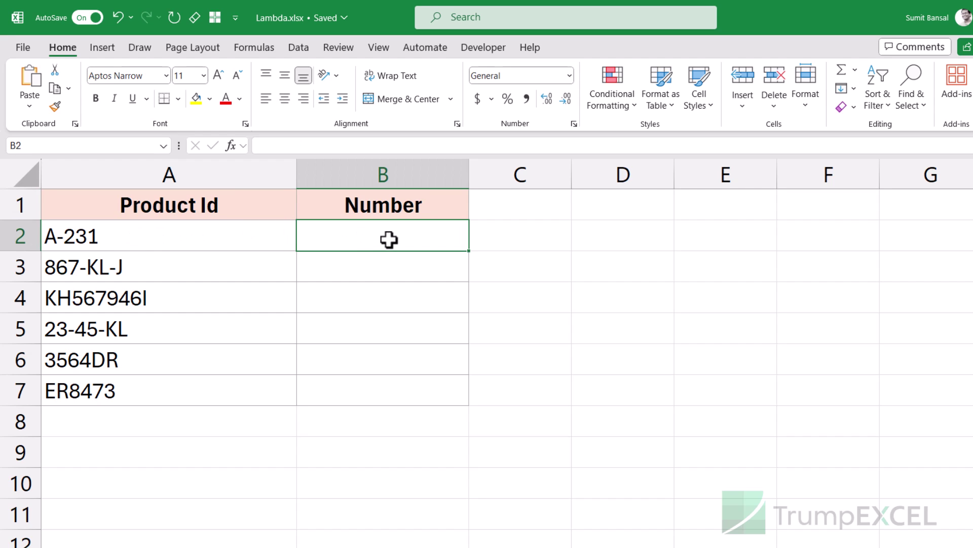
{"action": "left_click", "coordinate": [586, 231]}
{"action": "type", "text": "=sequ"}
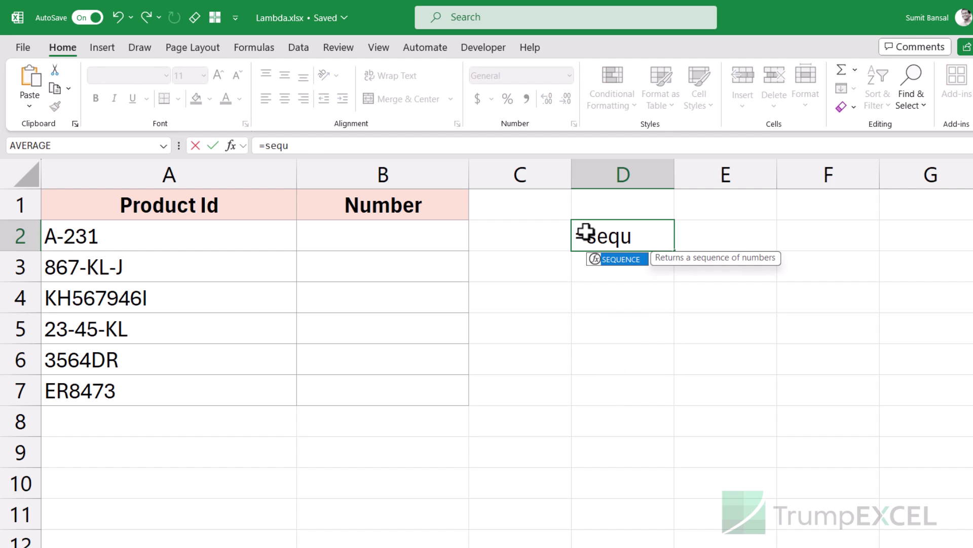
{"action": "key", "text": "Tab"}
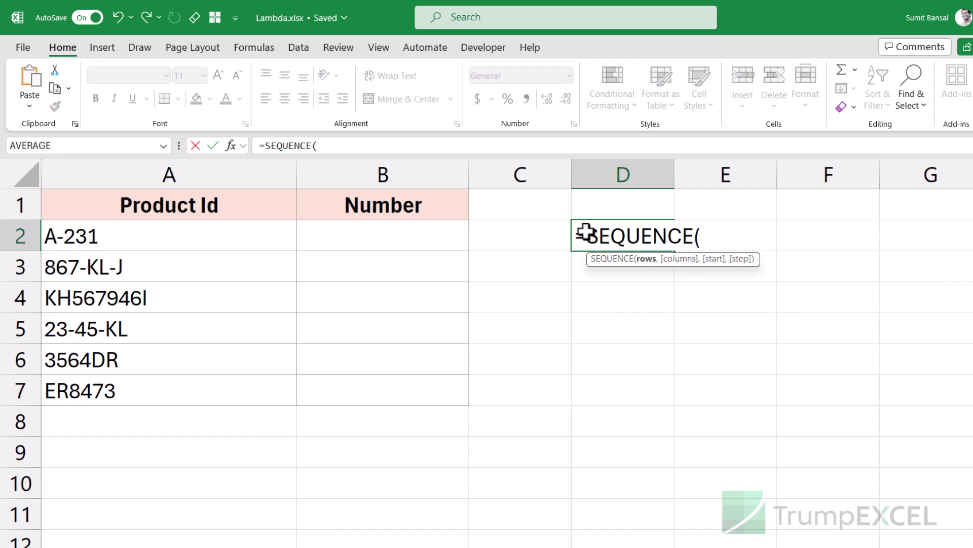
{"action": "type", "text": "L"}
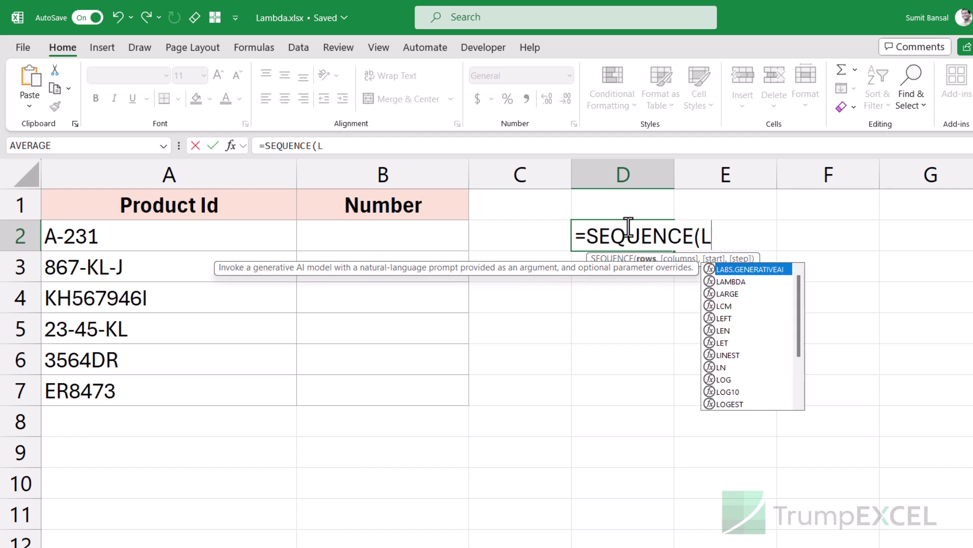
{"action": "type", "text": "EN"}
{"action": "key", "text": "Tab"}
{"action": "left_click", "coordinate": [257, 233]}
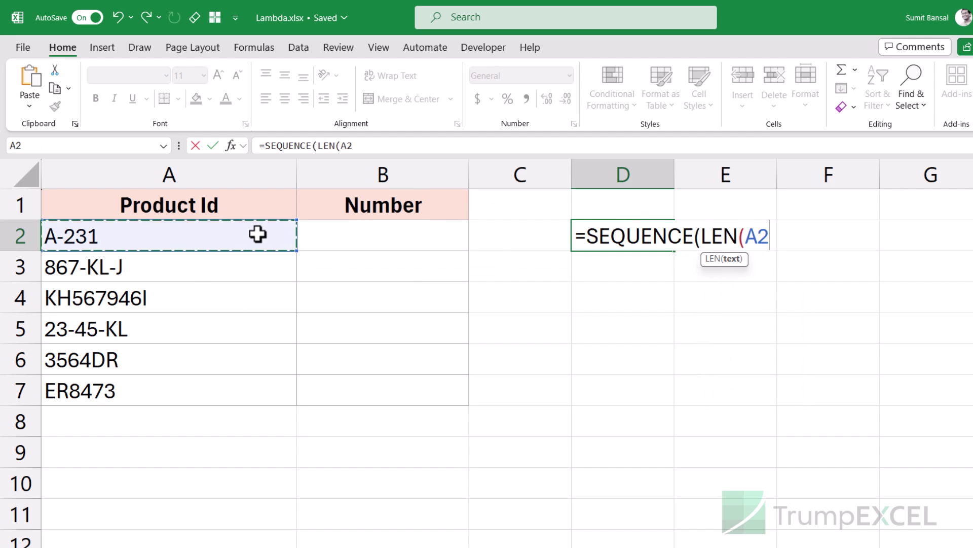
{"action": "type", "text": "))"}
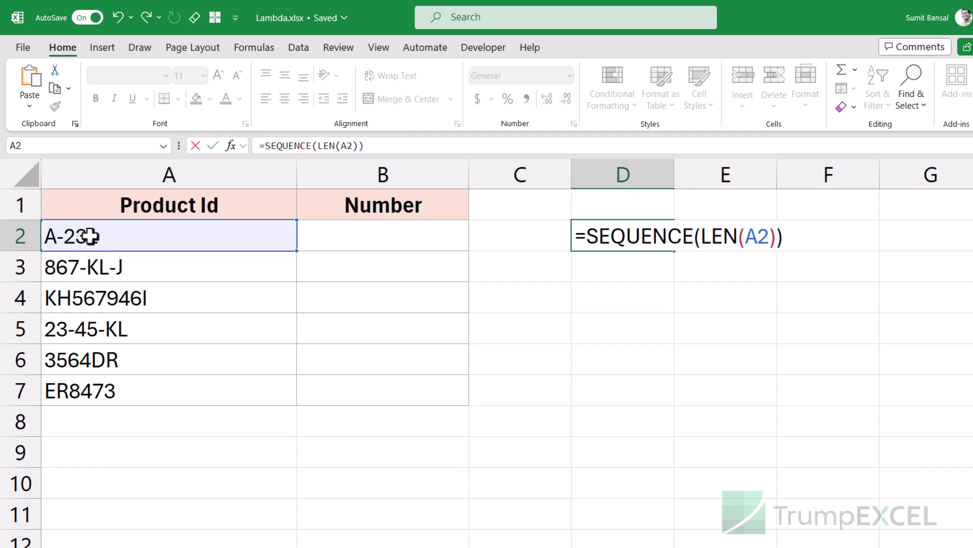
{"action": "key", "text": "Return"}
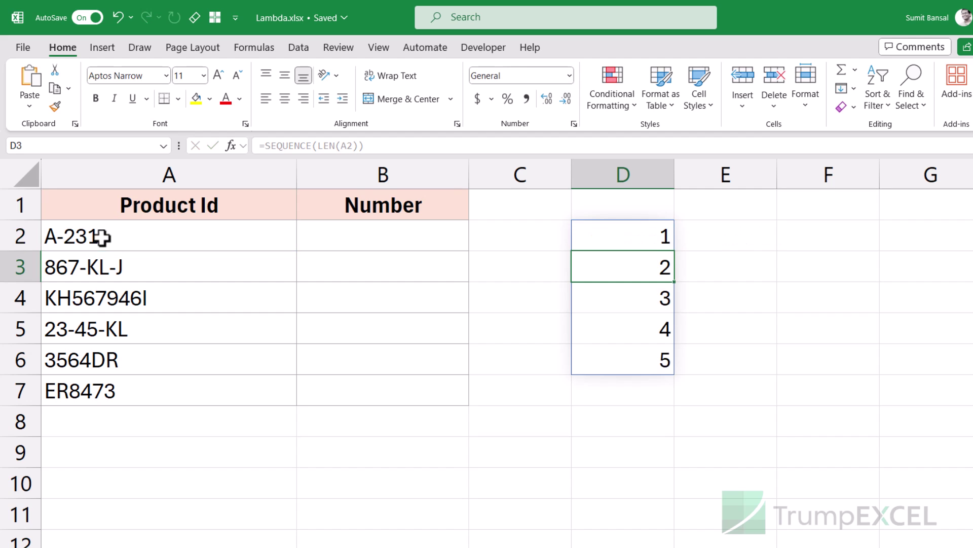
{"action": "left_click", "coordinate": [199, 263]}
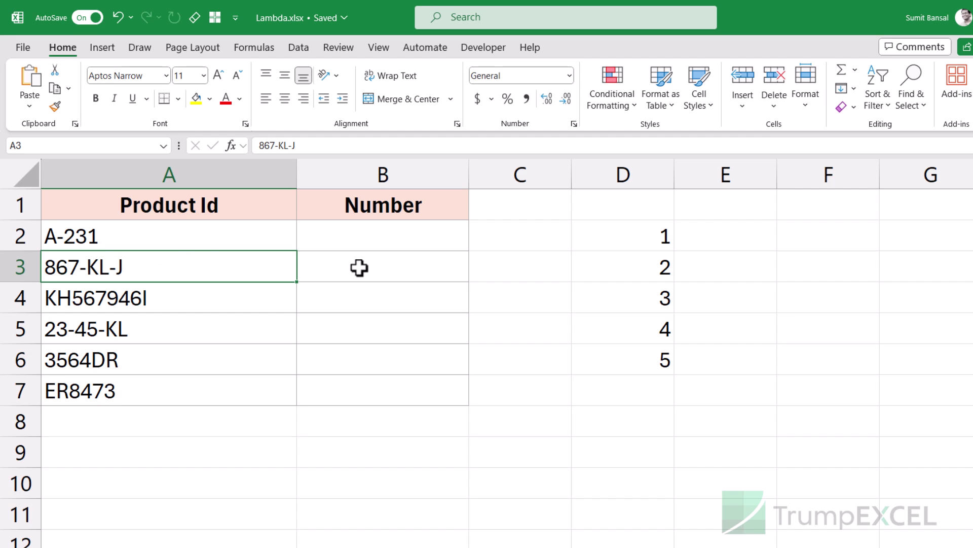
Wrap the SEQUENCE formula in D2 with MID so it becomes =MID(A2,SEQUENCE(LEN(A2)),1)
{"action": "left_click", "coordinate": [638, 243]}
{"action": "double_click", "coordinate": [638, 243]}
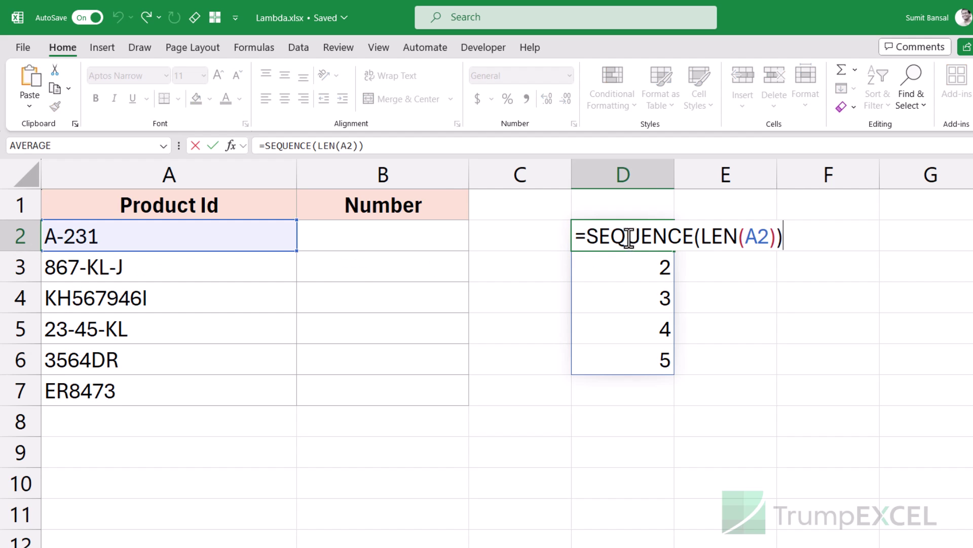
{"action": "left_click", "coordinate": [600, 249]}
{"action": "type", "text": "MID("}
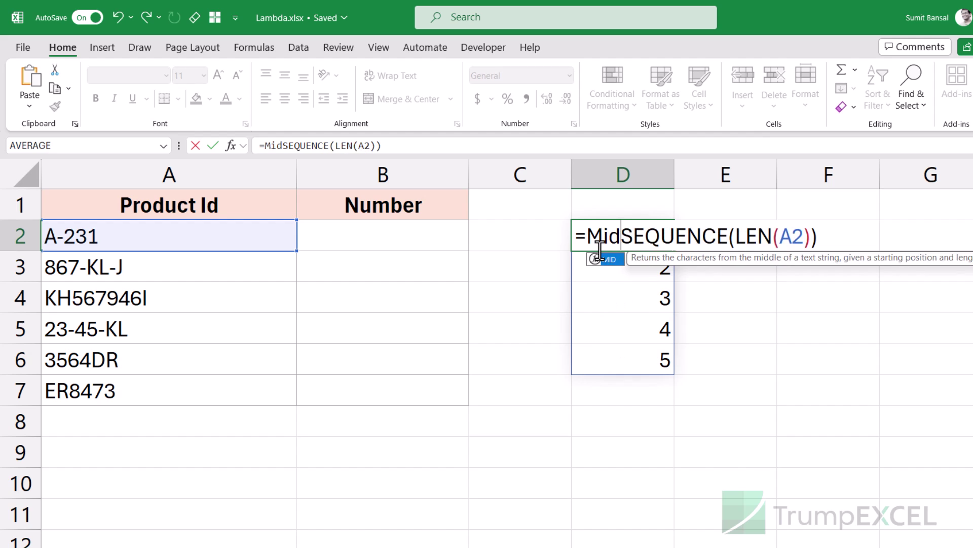
{"action": "left_click", "coordinate": [197, 242]}
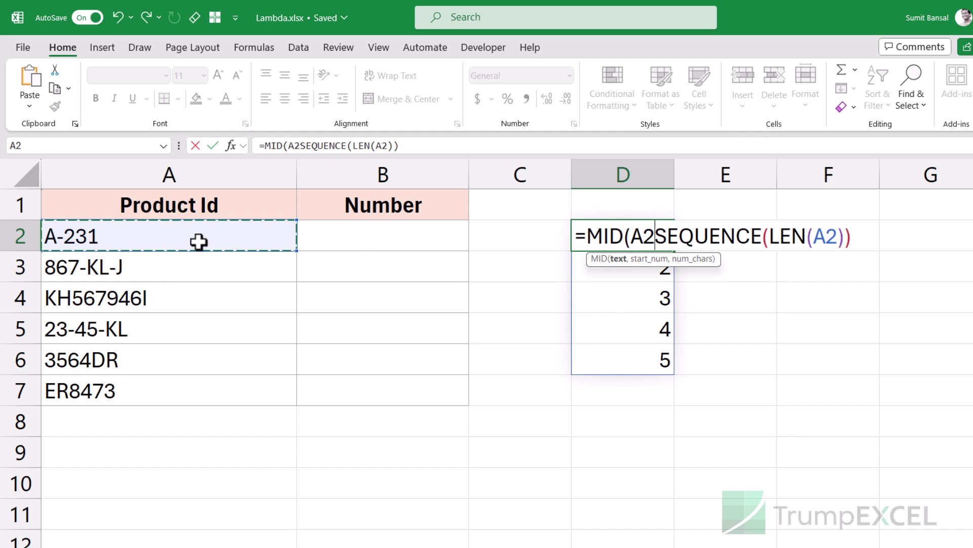
{"action": "type", "text": ","}
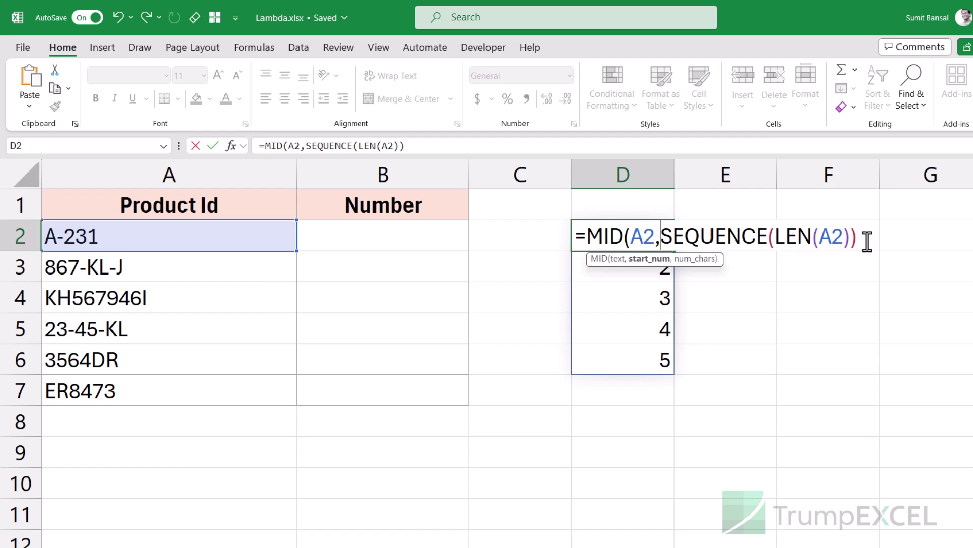
{"action": "type", "text": ","}
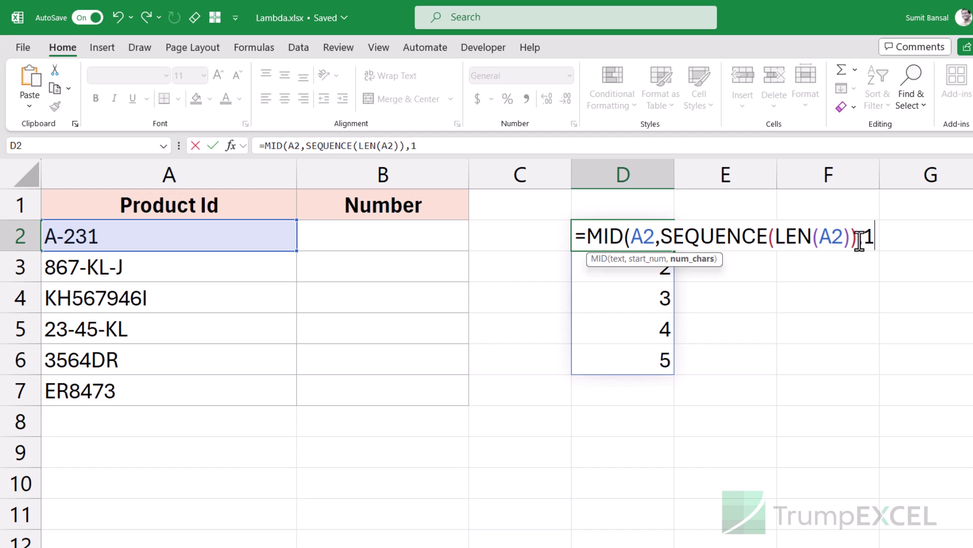
{"action": "type", "text": "1)"}
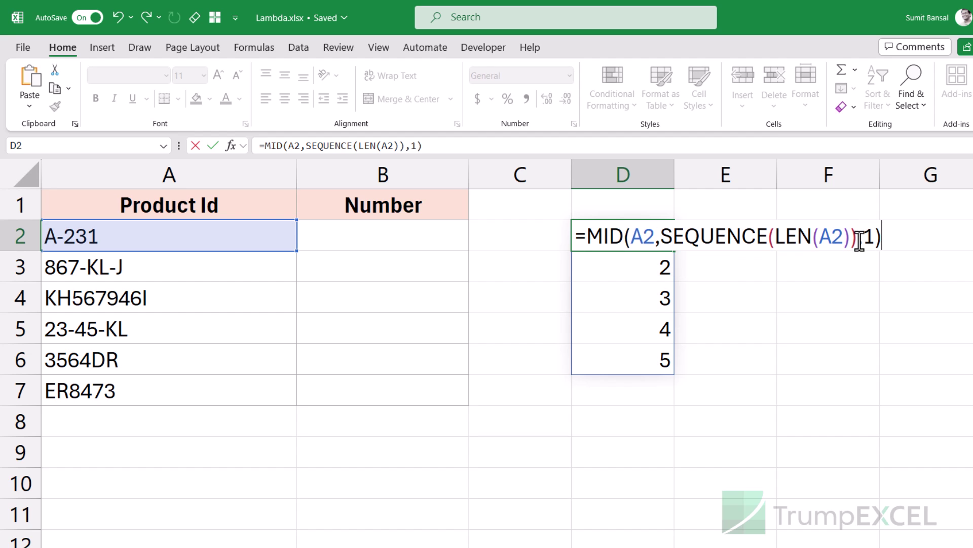
{"action": "key", "text": "Return"}
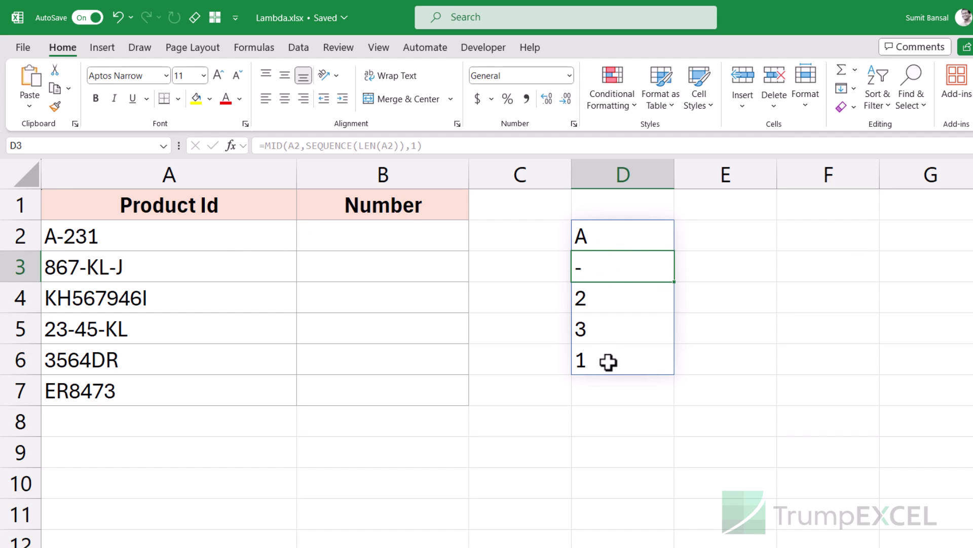
Append *1 to the MID formula in D2
{"action": "double_click", "coordinate": [633, 238]}
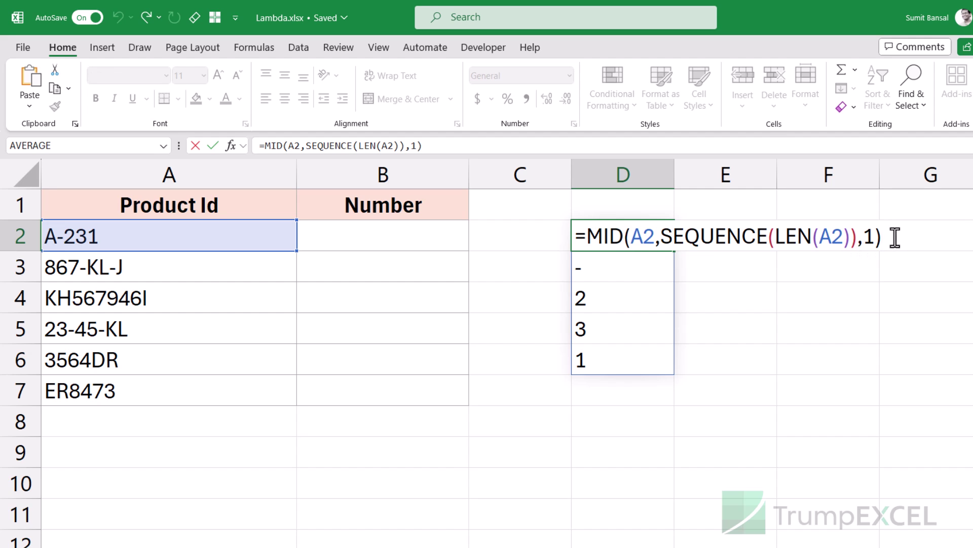
{"action": "type", "text": "*1"}
{"action": "key", "text": "Return"}
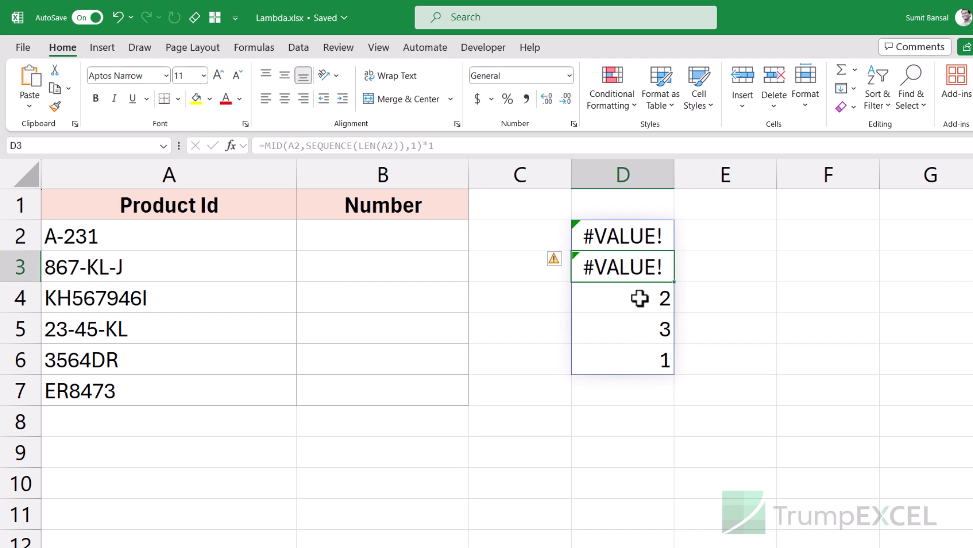
Wrap the D2 formula in IFERROR with "" as the value returned for errors
{"action": "double_click", "coordinate": [627, 236]}
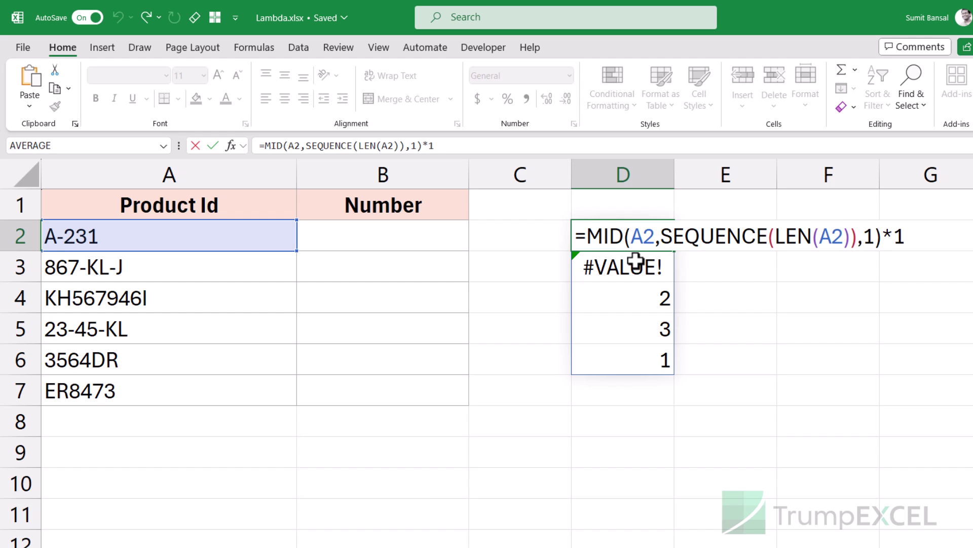
{"action": "type", "text": "Iferror"}
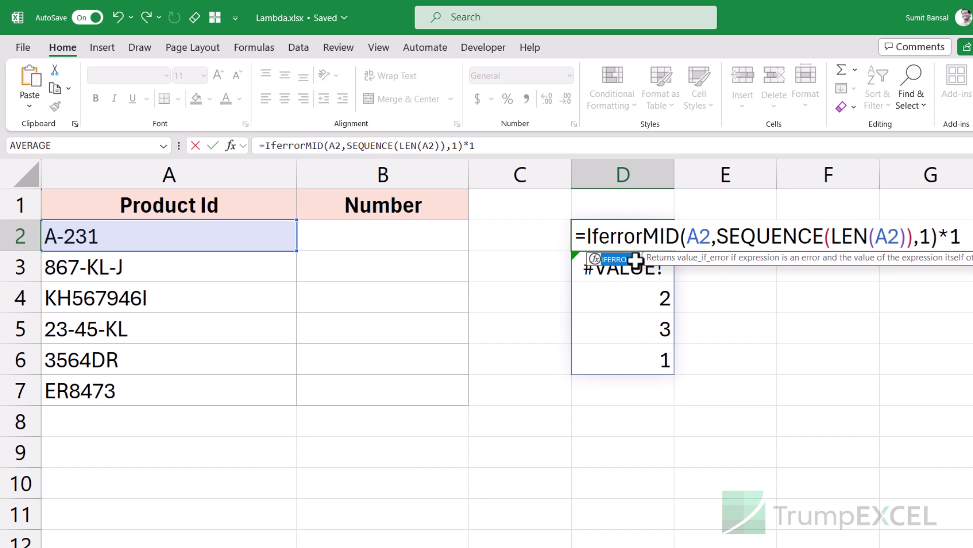
{"action": "key", "text": "Tab"}
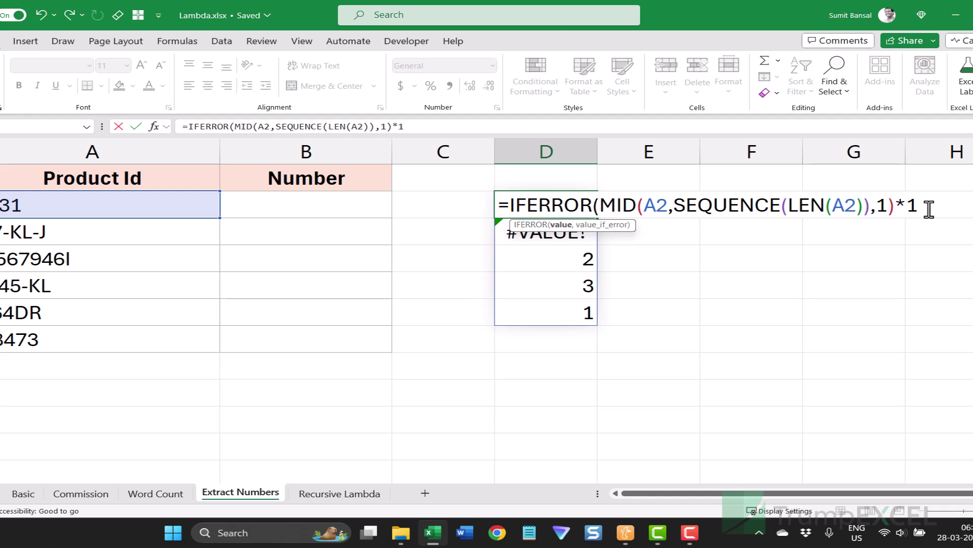
{"action": "left_click", "coordinate": [927, 208]}
{"action": "type", "text": ",\"\")"}
{"action": "key", "text": "Return"}
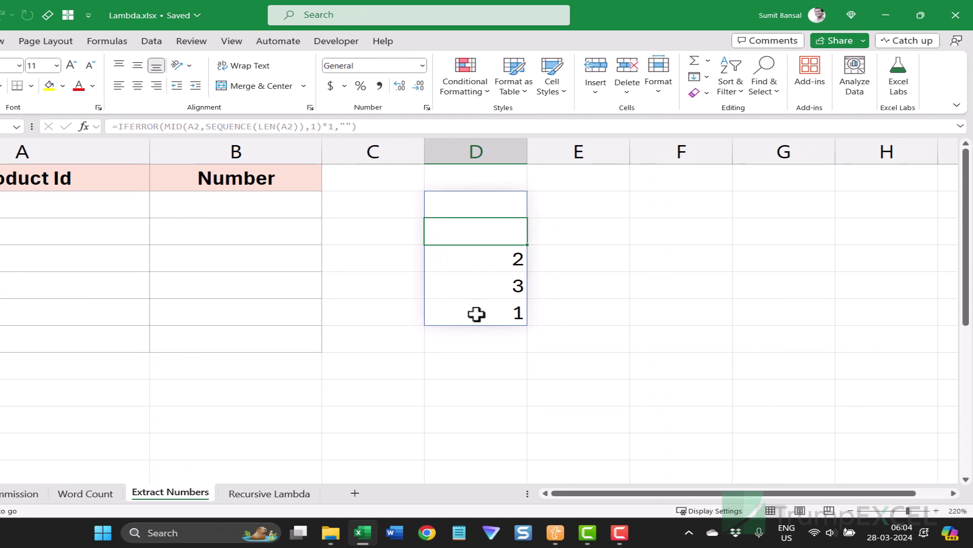
Wrap the D2 formula in TEXTJOIN with "" as delimiter and TRUE to ignore empty cells, and fill it down to D7
{"action": "double_click", "coordinate": [484, 211]}
{"action": "left_click", "coordinate": [440, 205]}
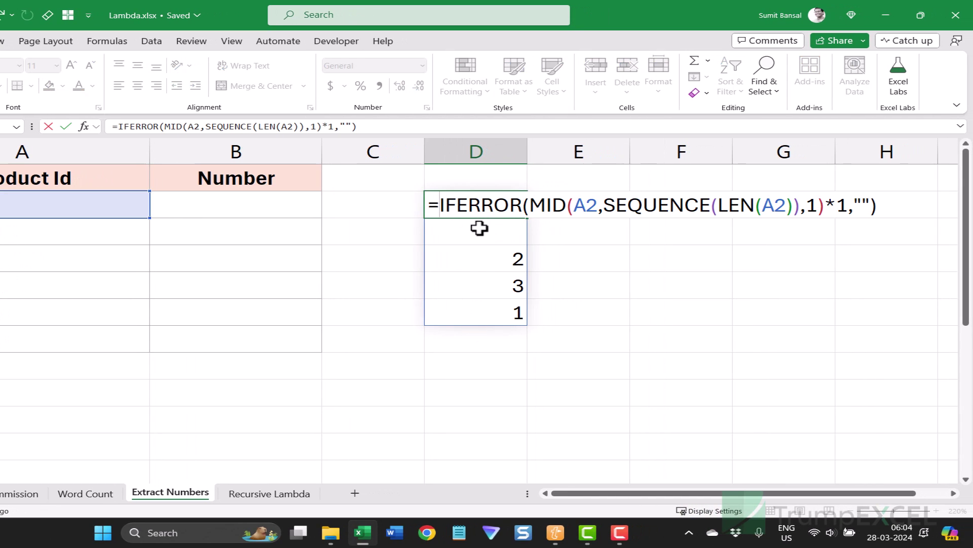
{"action": "type", "text": "Textjoin"}
{"action": "key", "text": "Tab"}
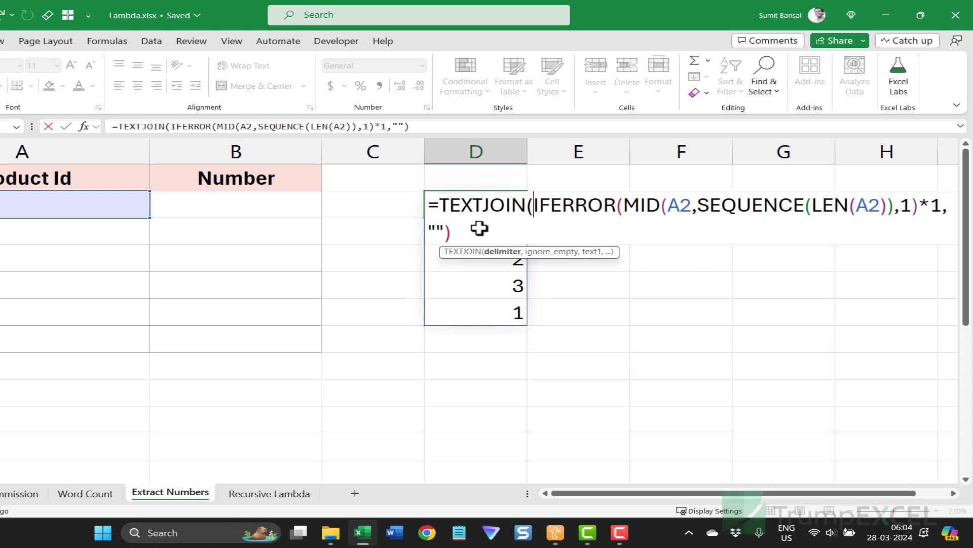
{"action": "type", "text": "\"\""}
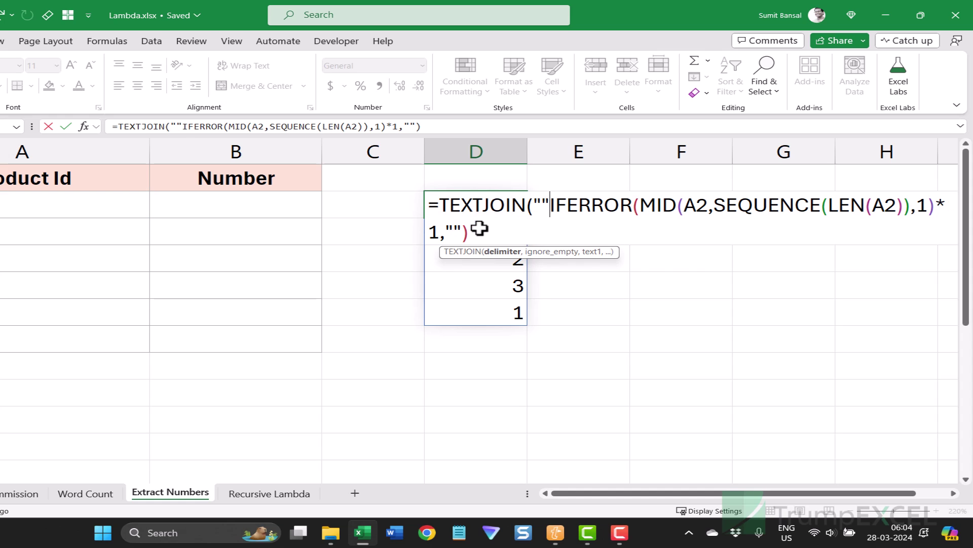
{"action": "type", "text": ","}
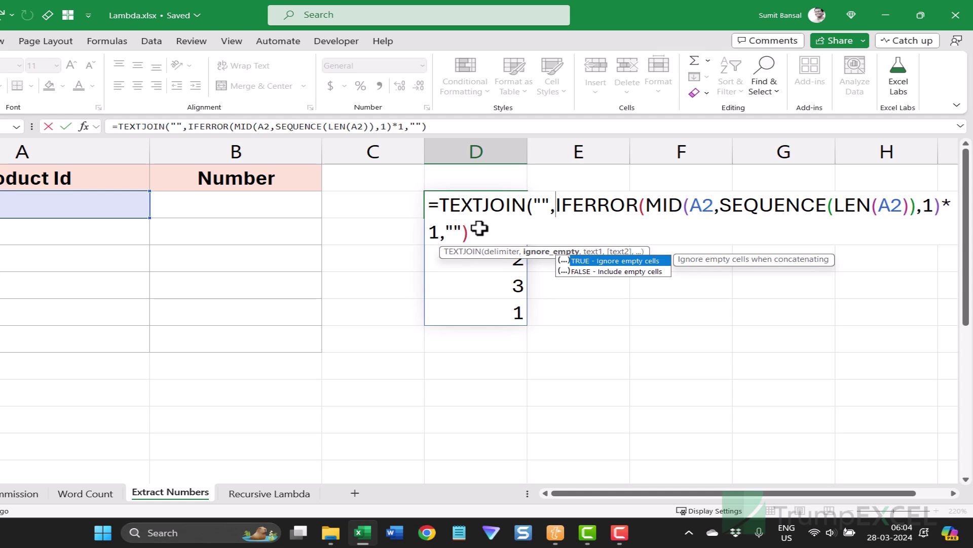
{"action": "double_click", "coordinate": [639, 260]}
{"action": "type", "text": ",TRUE"}
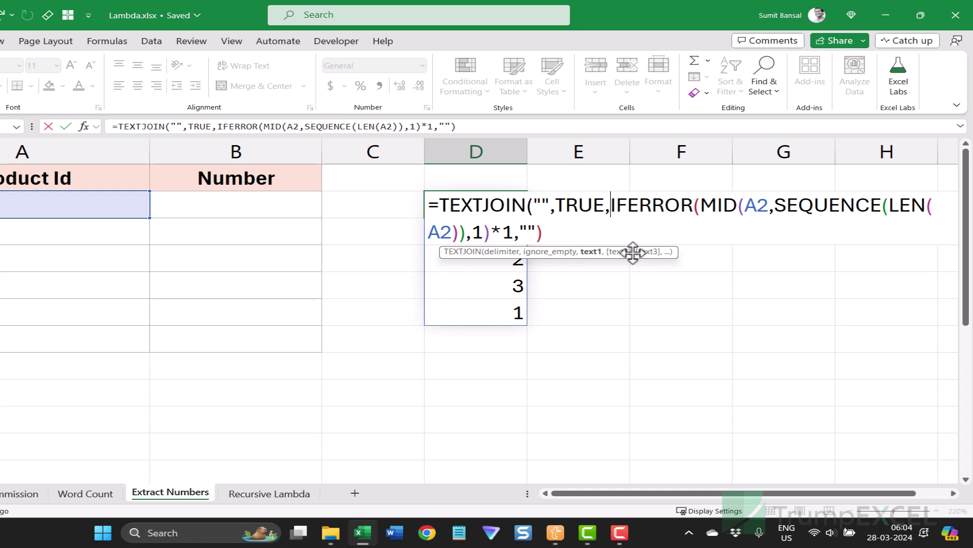
{"action": "left_click", "coordinate": [599, 237]}
{"action": "key", "text": "Return"}
{"action": "key", "text": "Up"}
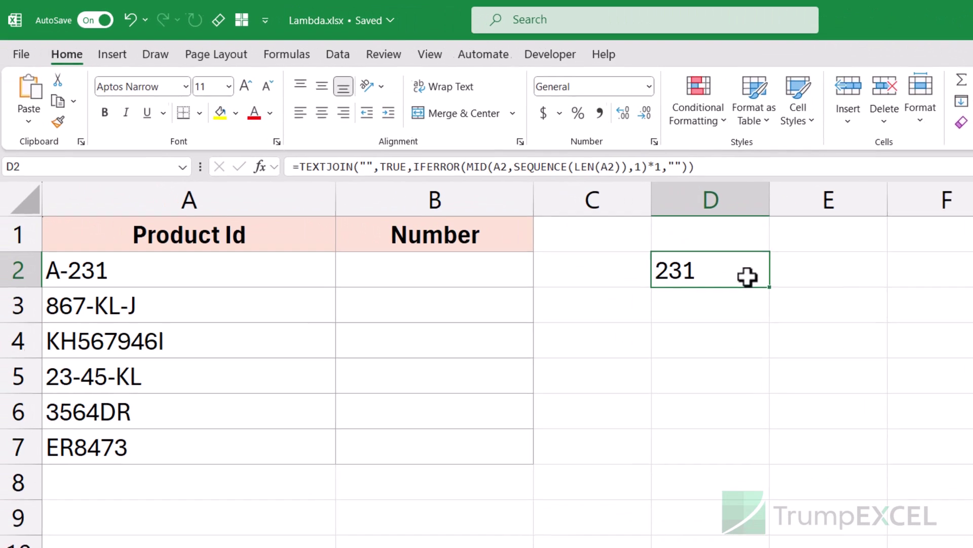
{"action": "left_click_drag", "start_coordinate": [768, 287], "coordinate": [726, 461]}
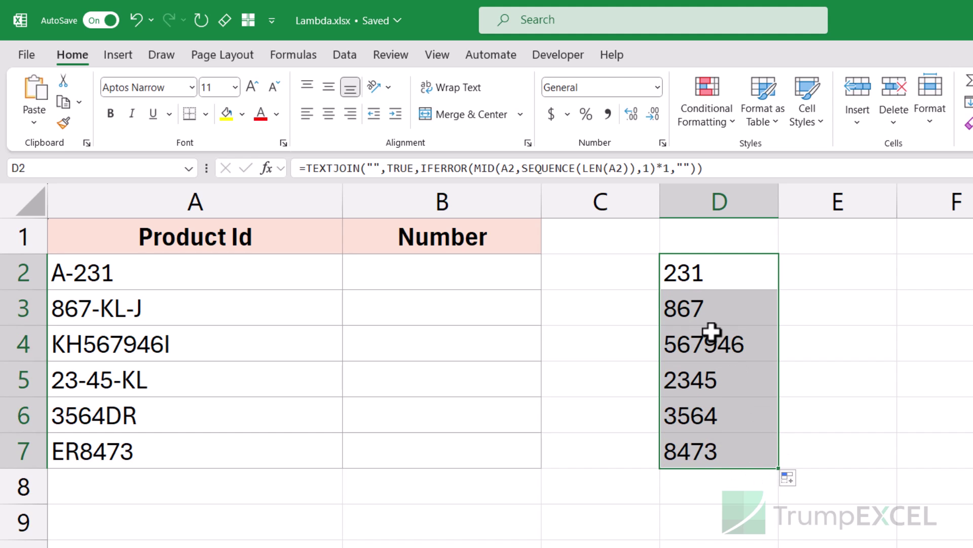
Copy the full TEXTJOIN formula text from D2 and enter it in B2
{"action": "left_click", "coordinate": [707, 276]}
{"action": "double_click", "coordinate": [706, 277]}
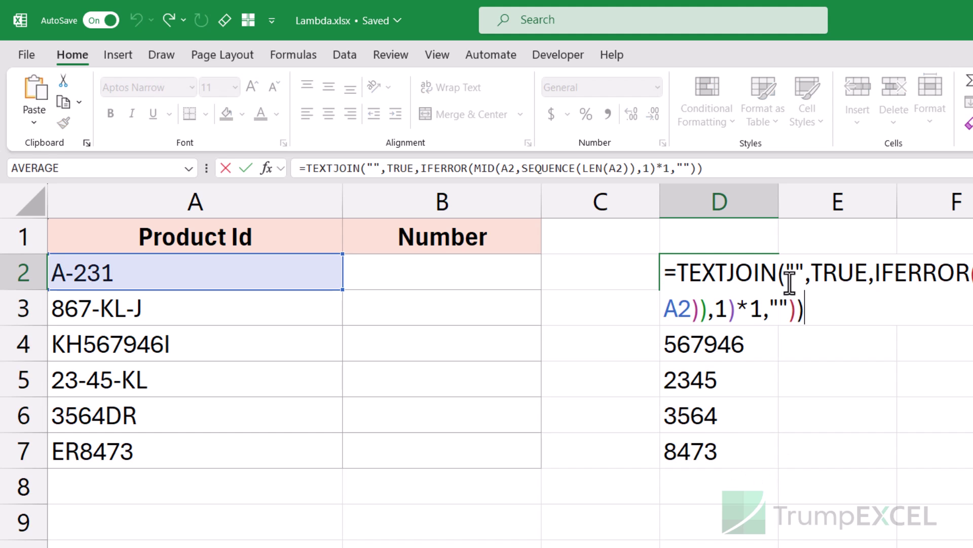
{"action": "left_click_drag", "start_coordinate": [807, 310], "coordinate": [552, 276]}
{"action": "key", "text": "ctrl+c"}
{"action": "key", "text": "Escape"}
{"action": "left_click", "coordinate": [478, 276]}
{"action": "key", "text": "ctrl+v"}
{"action": "key", "text": "Return"}
Clear the trial formulas from D2:D7 and fill the B2 formula down to B7
{"action": "key", "text": "Up"}
{"action": "key", "text": "Right"}
{"action": "key", "text": "Right"}
{"action": "key", "text": "ctrl+shift+Down"}
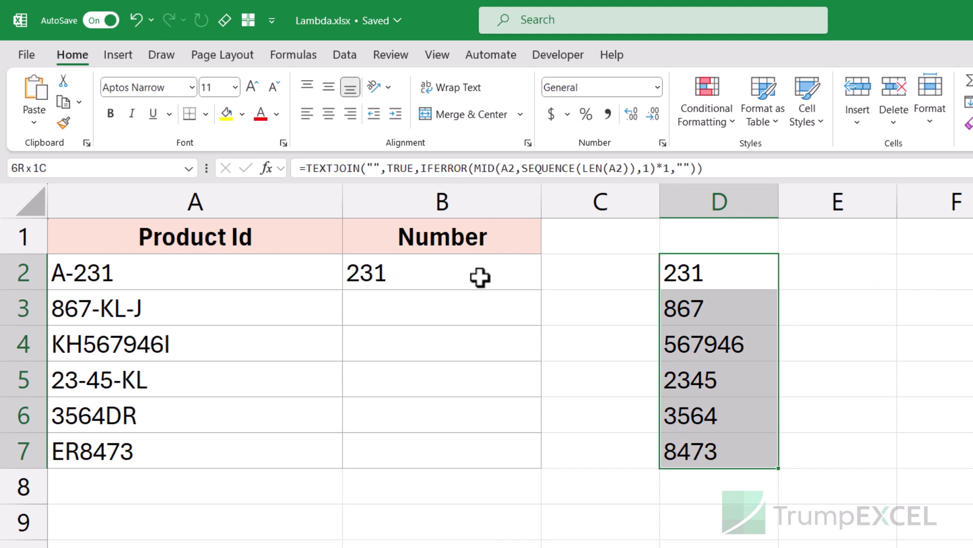
{"action": "key", "text": "Delete"}
{"action": "left_click", "coordinate": [480, 276]}
{"action": "left_click_drag", "start_coordinate": [541, 289], "coordinate": [524, 454]}
Copy the TEXTJOIN expression from B2 without its equals sign, and paste it into D2 preceded by an equals sign
{"action": "double_click", "coordinate": [482, 285]}
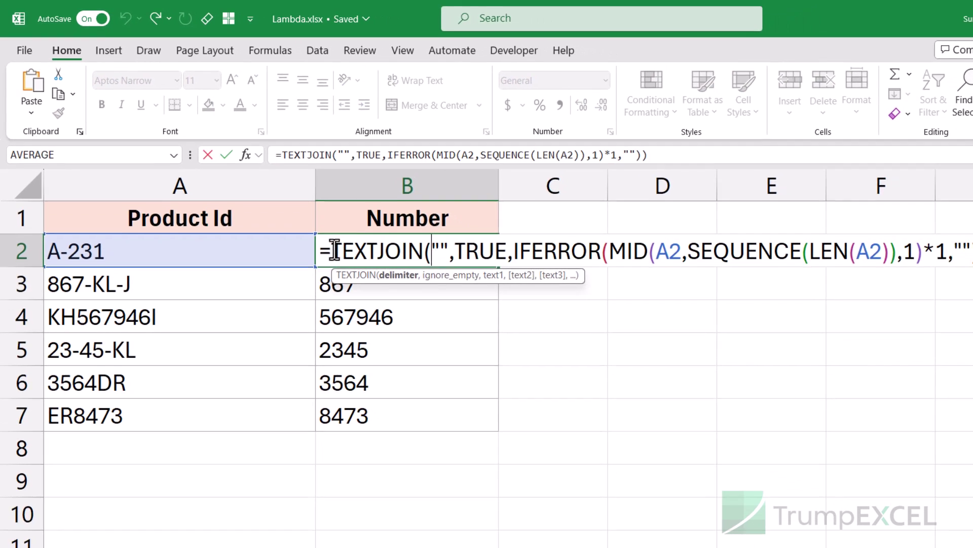
{"action": "left_click_drag", "start_coordinate": [360, 274], "coordinate": [844, 282]}
{"action": "left_click_drag", "start_coordinate": [726, 243], "coordinate": [923, 238]}
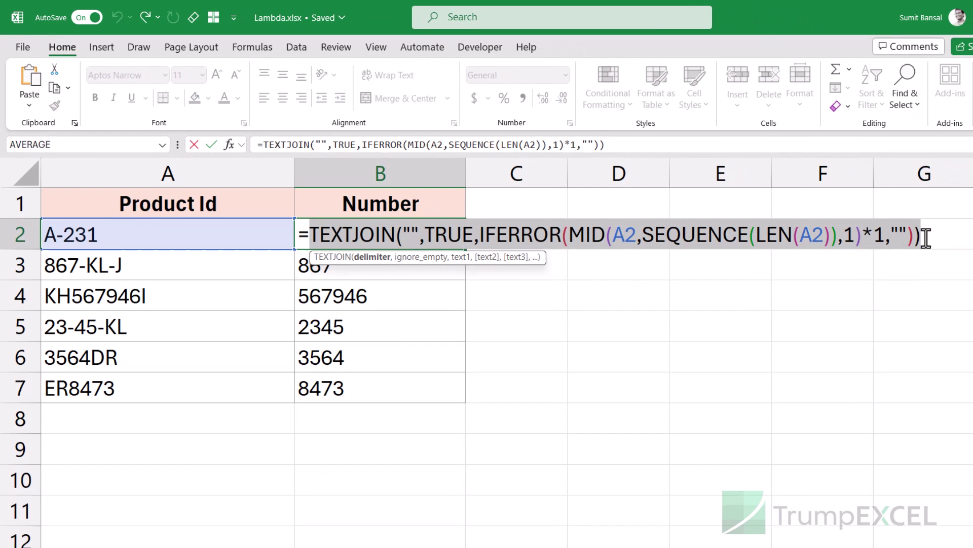
{"action": "key", "text": "Escape"}
{"action": "double_click", "coordinate": [616, 237]}
{"action": "key", "text": "ctrl+v"}
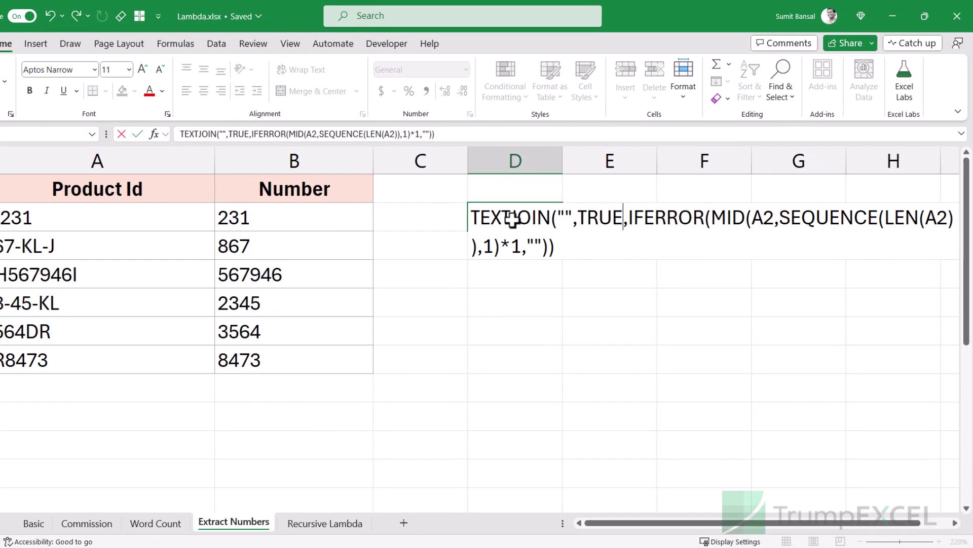
{"action": "type", "text": "="}
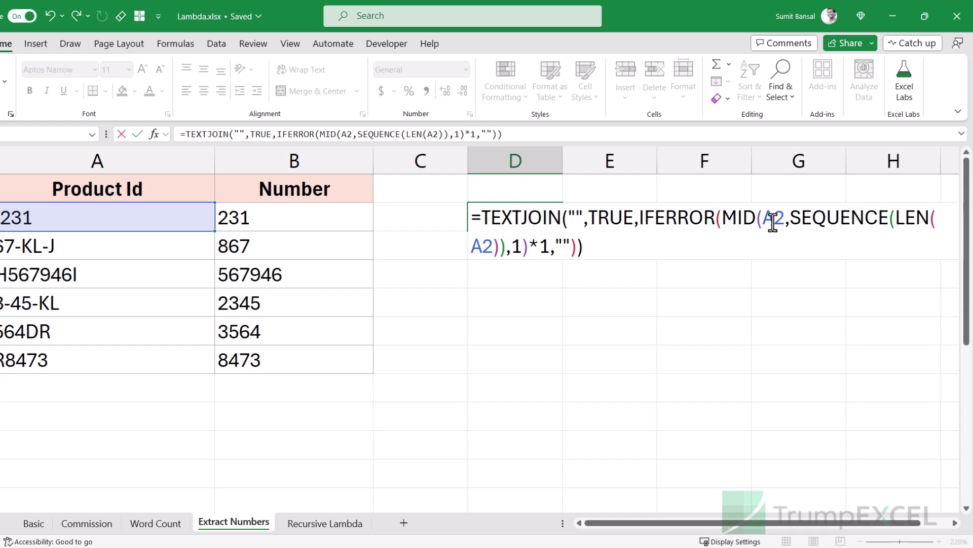
Replace the expression in D2 with a LAMBDA that takes the parameter pdid and uses the copied TEXTJOIN expression as its calculation
{"action": "left_click_drag", "start_coordinate": [483, 219], "coordinate": [584, 243]}
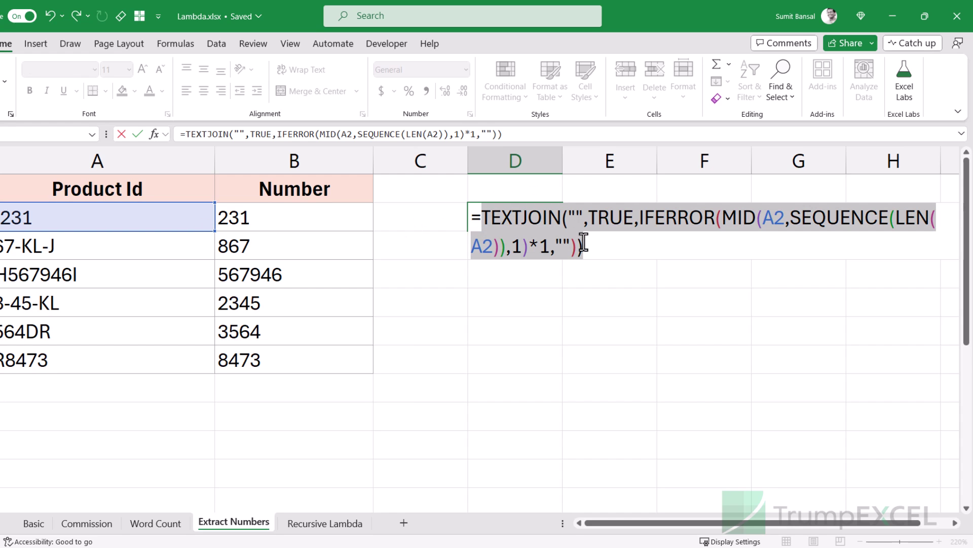
{"action": "key", "text": "BackSpace"}
{"action": "type", "text": "La"}
{"action": "key", "text": "Tab"}
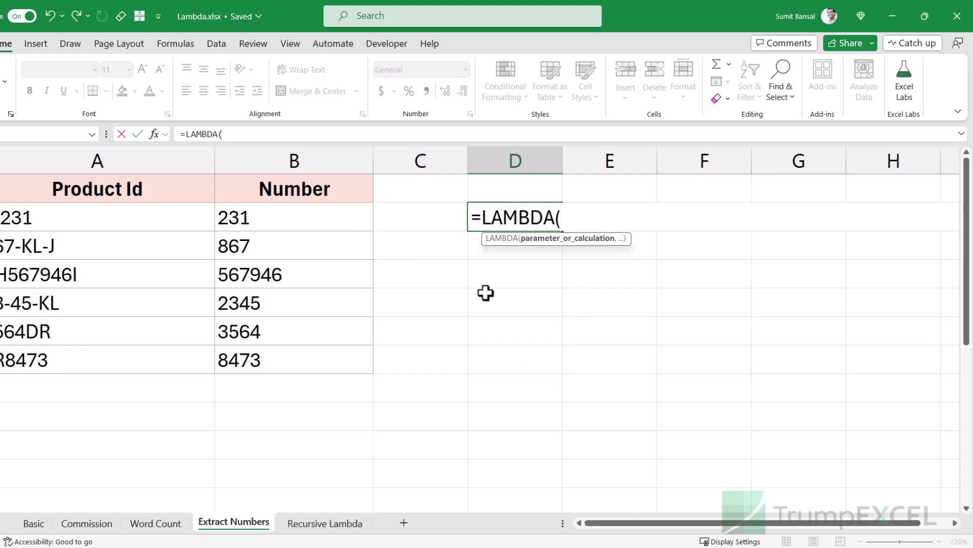
{"action": "type", "text": "text"}
{"action": "key", "text": "BackSpace"}
{"action": "key", "text": "BackSpace"}
{"action": "key", "text": "BackSpace"}
{"action": "type", "text": "pid"}
{"action": "key", "text": "BackSpace"}
{"action": "key", "text": "BackSpace"}
{"action": "type", "text": "did,"}
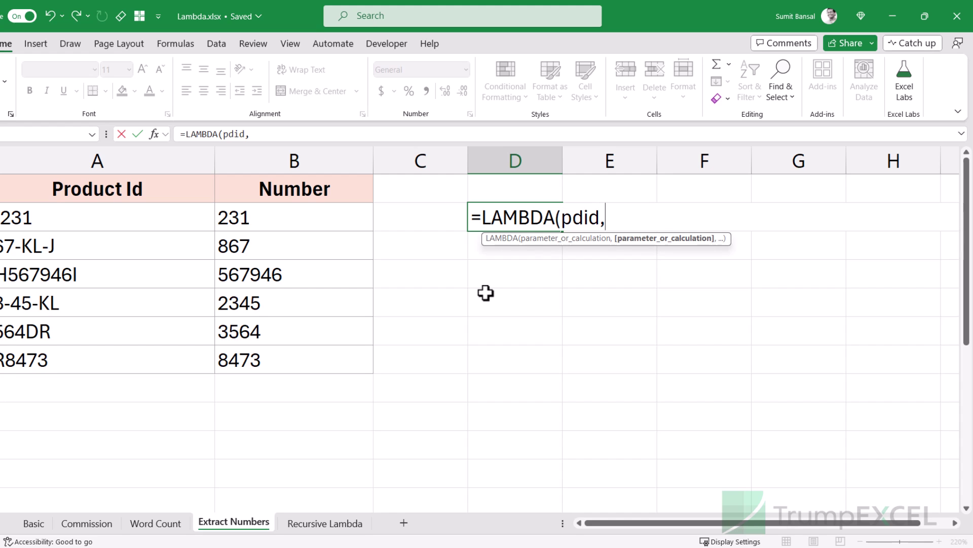
{"action": "key", "text": "ctrl+v"}
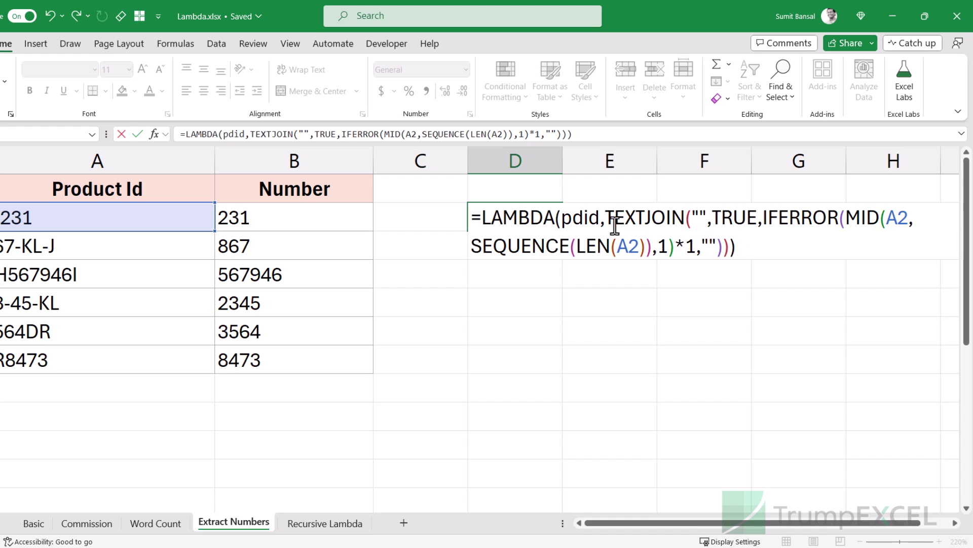
Replace both A2 references inside the LAMBDA's MID and LEN functions with pdid
{"action": "double_click", "coordinate": [582, 217]}
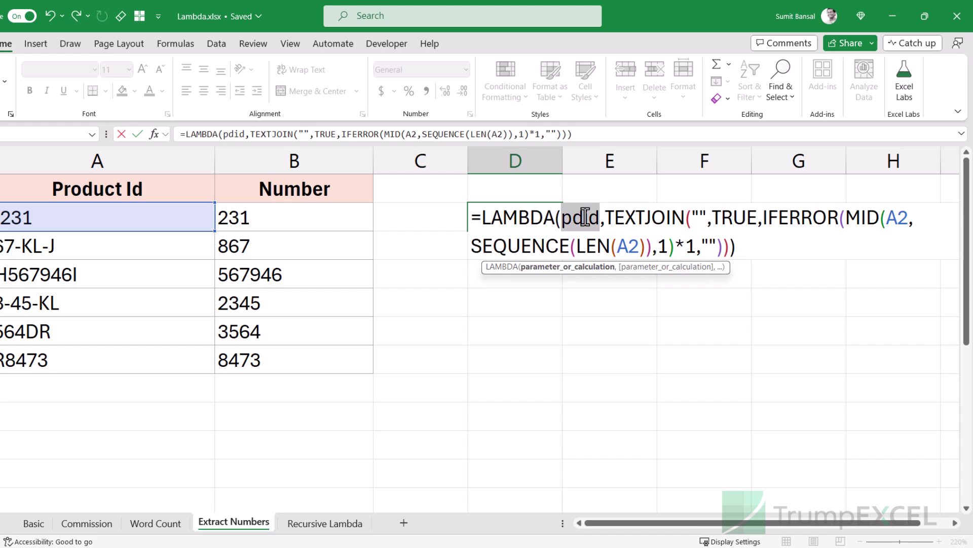
{"action": "double_click", "coordinate": [896, 217]}
{"action": "type", "text": "pdid"}
{"action": "double_click", "coordinate": [621, 248]}
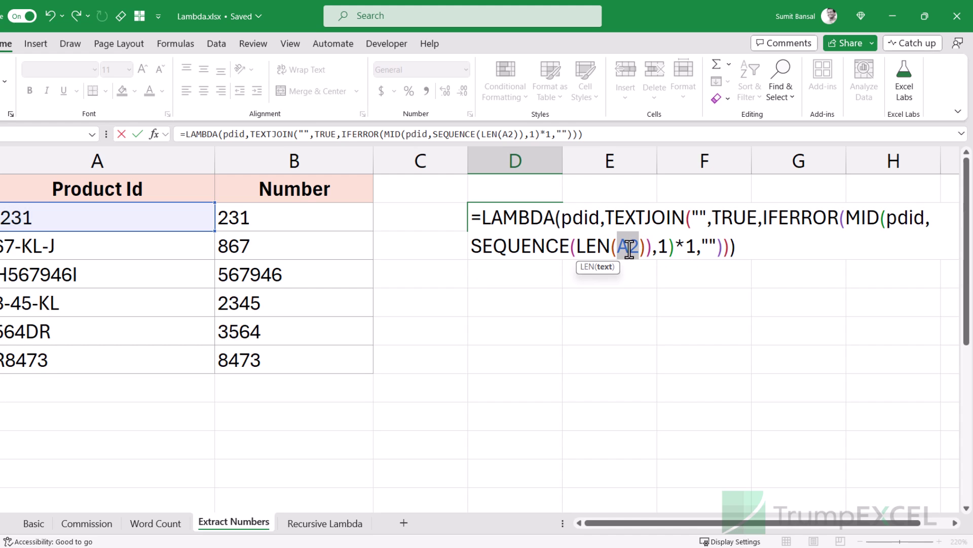
{"action": "type", "text": "pdid"}
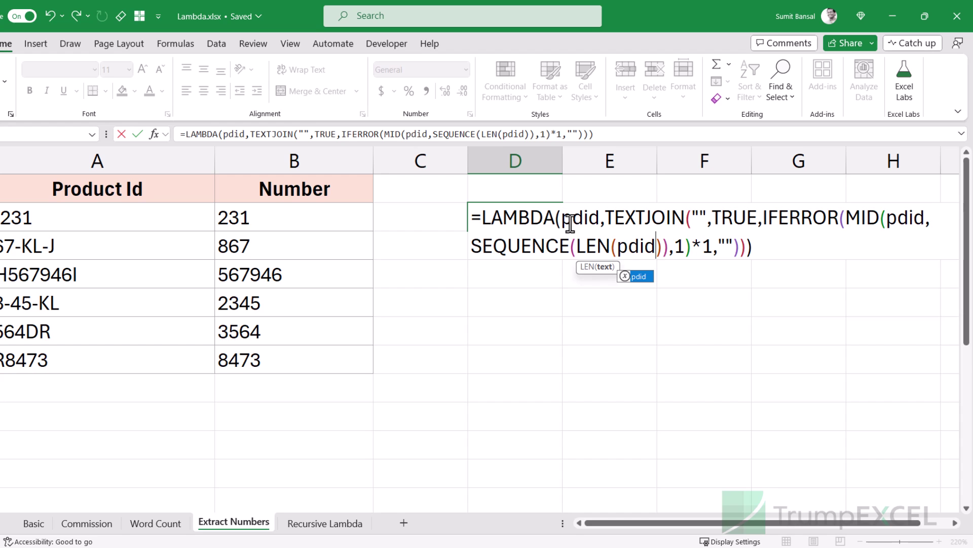
Append (A2) as the test argument to the LAMBDA formula in D2 and fill it down to D7
{"action": "left_click", "coordinate": [760, 249]}
{"action": "type", "text": "("}
{"action": "left_click", "coordinate": [125, 216]}
{"action": "type", "text": ")"}
{"action": "key", "text": "Return"}
{"action": "key", "text": "Up"}
{"action": "left_click_drag", "start_coordinate": [563, 235], "coordinate": [554, 363]}
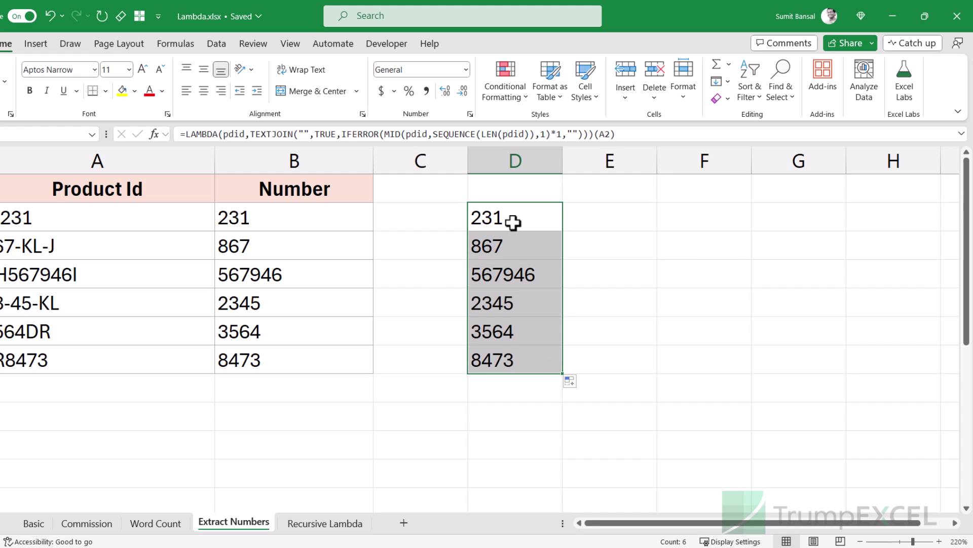
Copy the LAMBDA formula text from D2
{"action": "double_click", "coordinate": [487, 223]}
{"action": "mouse_move", "coordinate": [483, 217]}
{"action": "left_mouse_down"}
{"action": "mouse_move", "coordinate": [652, 244]}
{"action": "mouse_move", "coordinate": [753, 246]}
{"action": "mouse_move", "coordinate": [471, 219]}
{"action": "left_mouse_up"}
{"action": "key", "text": "Escape"}
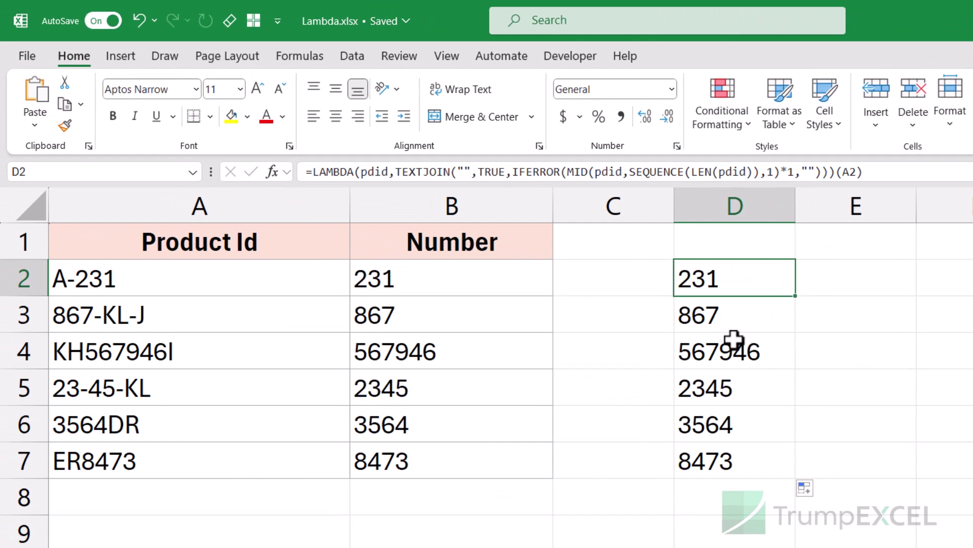
Define a workbook name GetNum that refers to the copied LAMBDA formula, then close the Name Manager
{"action": "key", "text": "ctrl+F3"}
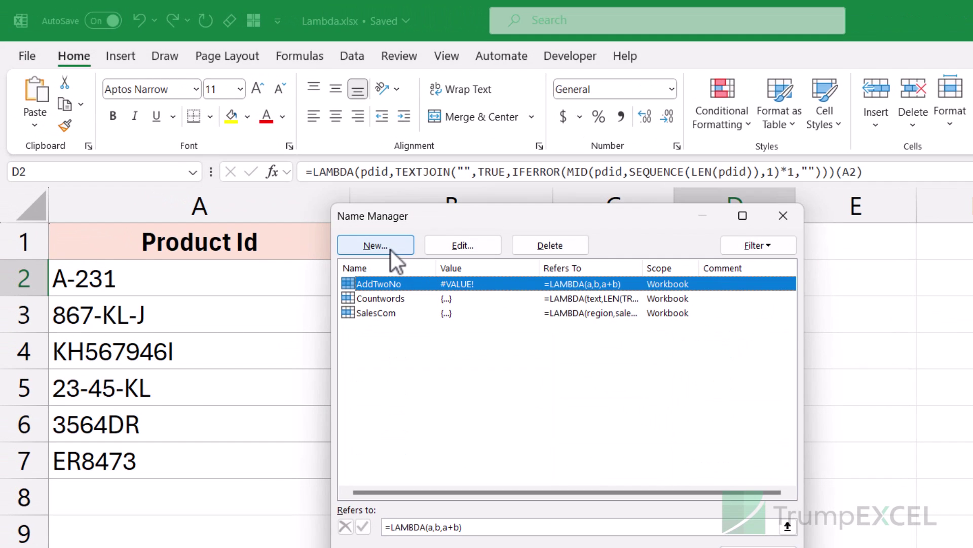
{"action": "left_click", "coordinate": [391, 251]}
{"action": "left_click_drag", "start_coordinate": [531, 305], "coordinate": [514, 268]}
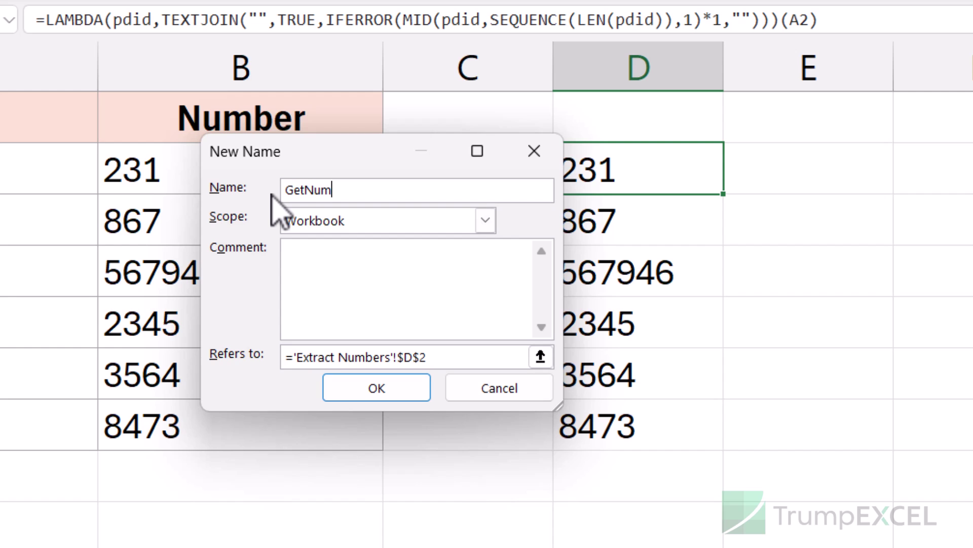
{"action": "left_click_drag", "start_coordinate": [418, 355], "coordinate": [208, 353]}
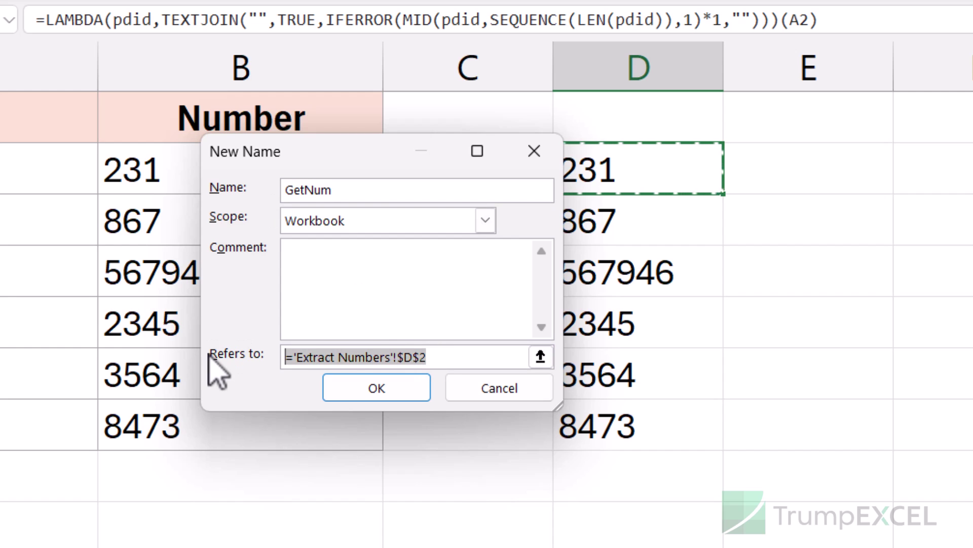
{"action": "key", "text": "ctrl+v"}
{"action": "left_click", "coordinate": [344, 393]}
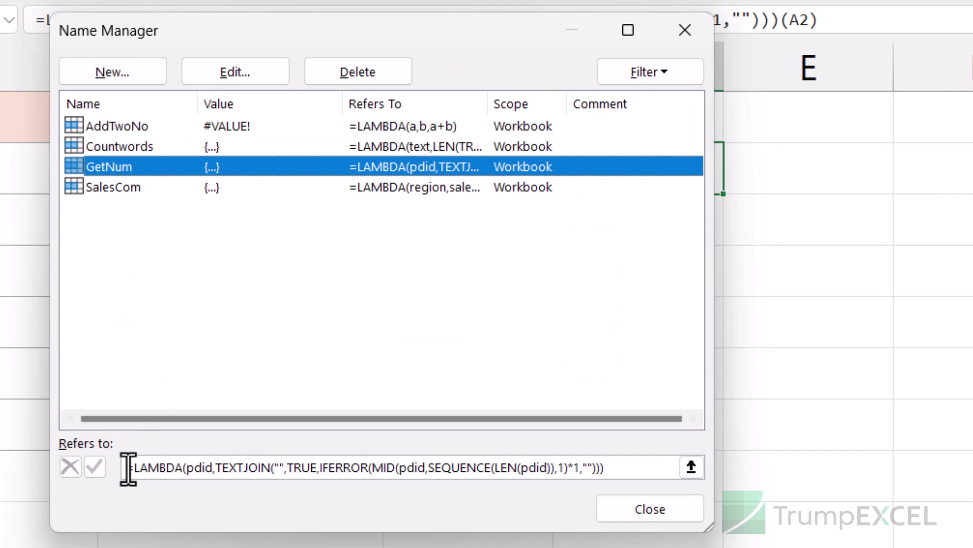
{"action": "left_click", "coordinate": [685, 30]}
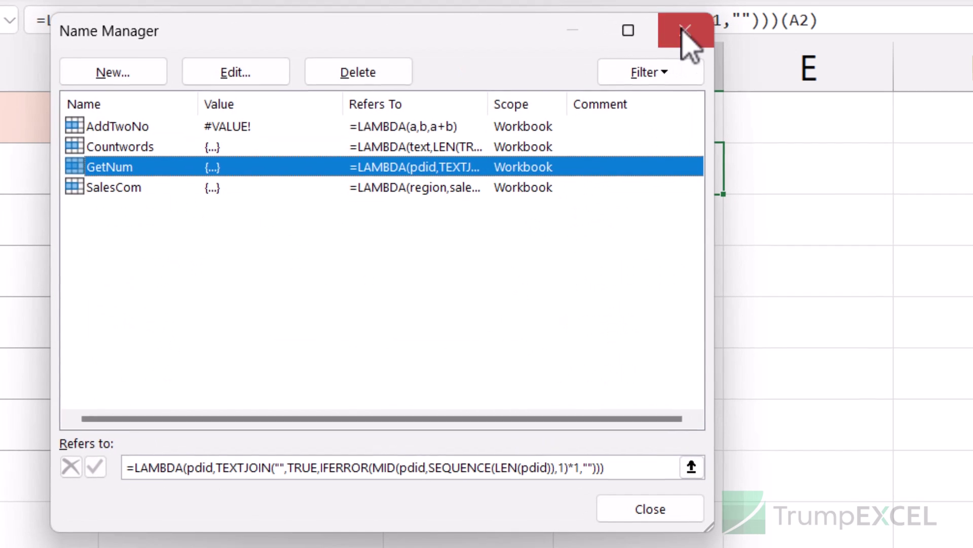
Replace the test formulas in D2:D7 with =GetNum(A2), filled down from D2
{"action": "left_click_drag", "start_coordinate": [695, 211], "coordinate": [639, 445]}
{"action": "key", "text": "Delete"}
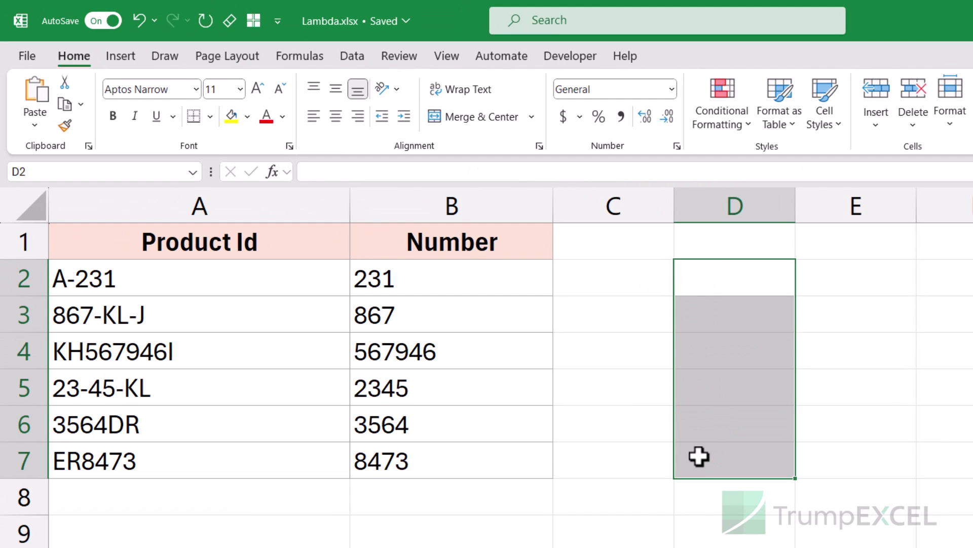
{"action": "type", "text": "=get"}
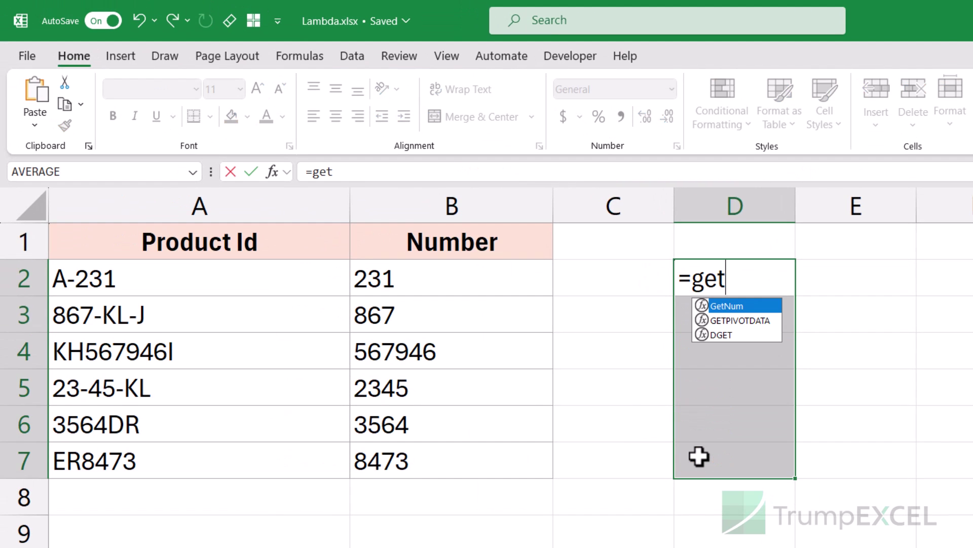
{"action": "key", "text": "Tab"}
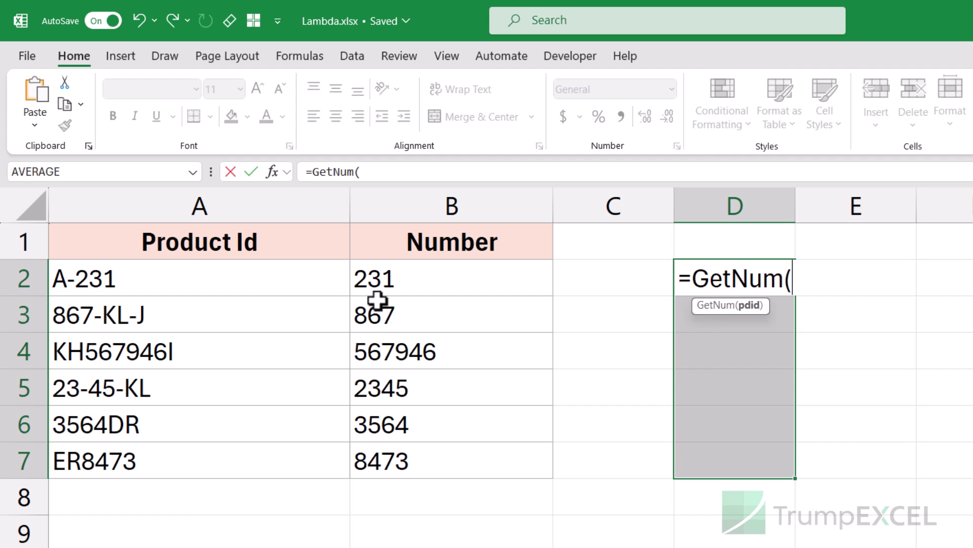
{"action": "left_click", "coordinate": [273, 288]}
{"action": "type", "text": ")"}
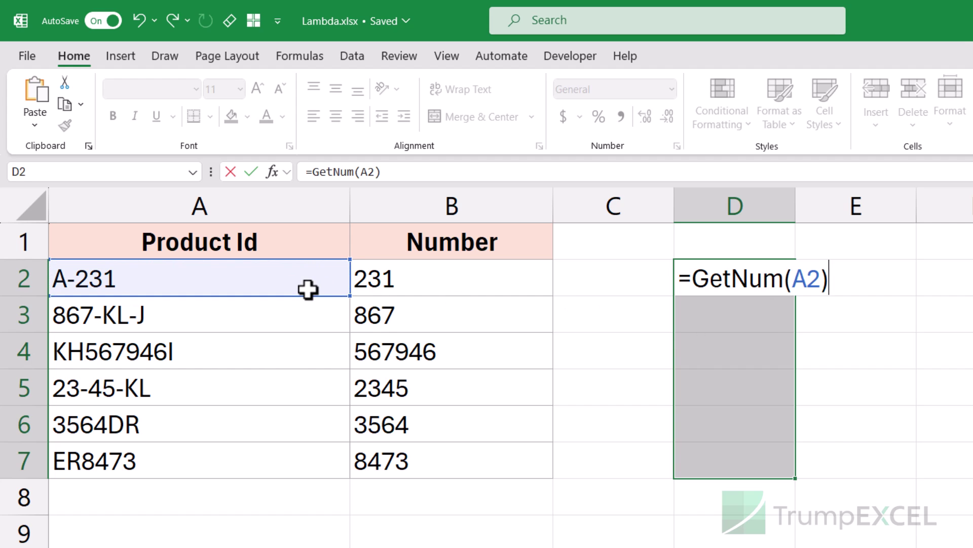
{"action": "key", "text": "ctrl+Return"}
{"action": "left_click_drag", "start_coordinate": [796, 296], "coordinate": [754, 463]}
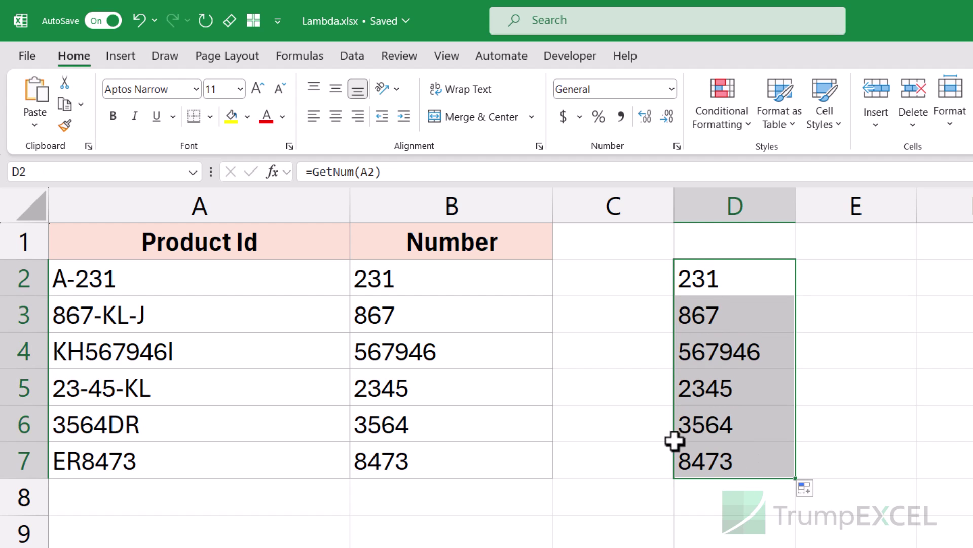
{"action": "left_click", "coordinate": [470, 282]}
{"action": "left_click", "coordinate": [706, 278]}
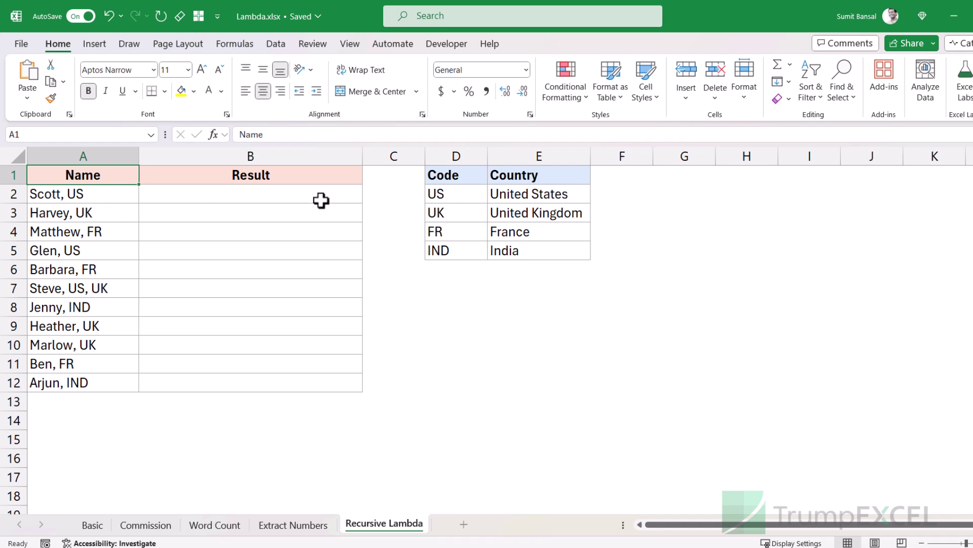
On the Recursive Lambda sheet, examine the codes in D2:D5, the multi-code entry in A7 and the US code-country pair
{"action": "left_click", "coordinate": [448, 197]}
{"action": "left_click_drag", "start_coordinate": [449, 199], "coordinate": [451, 247]}
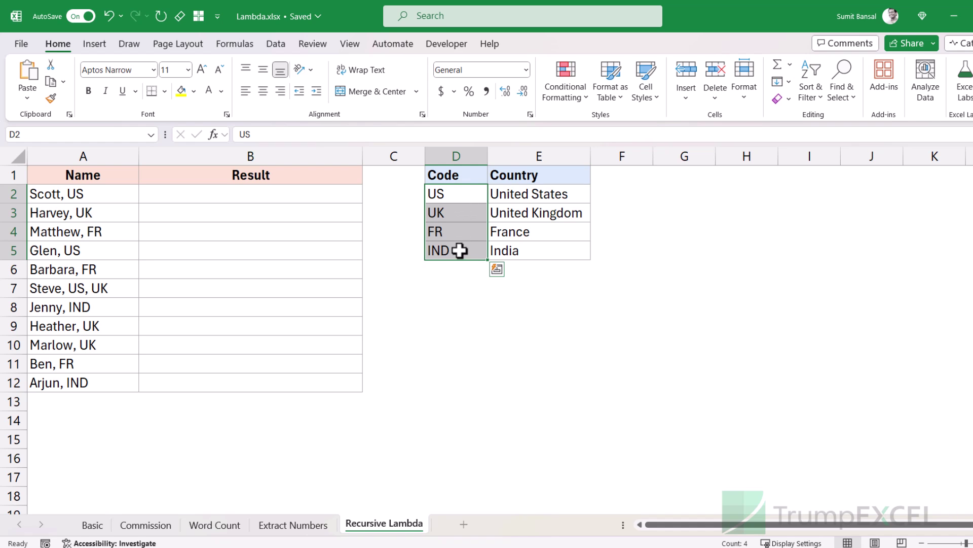
{"action": "left_click", "coordinate": [114, 288]}
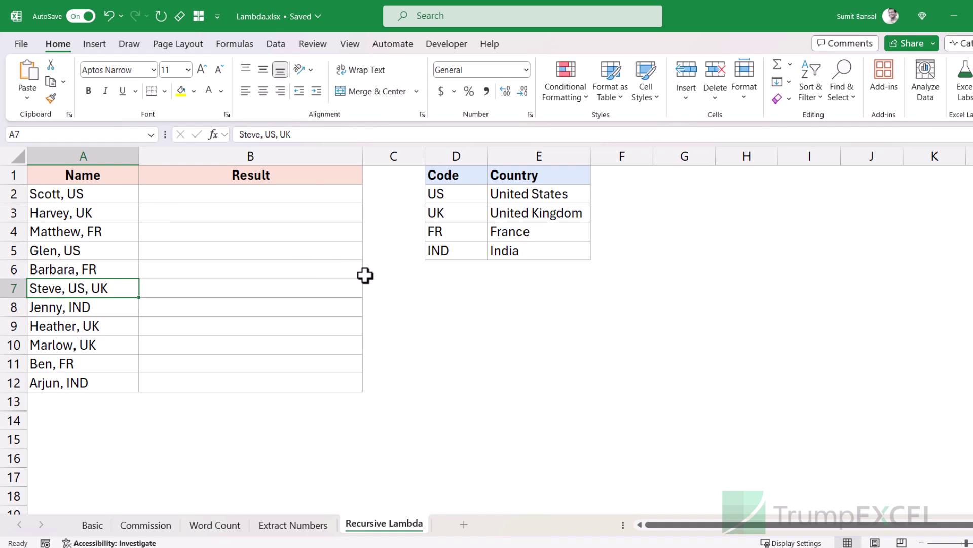
{"action": "left_click", "coordinate": [447, 312]}
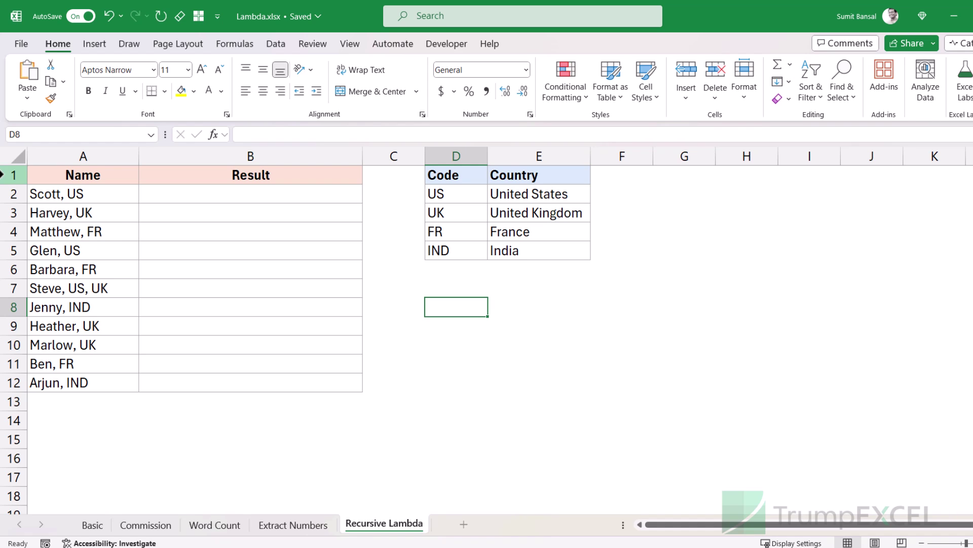
{"action": "left_click_drag", "start_coordinate": [459, 193], "coordinate": [507, 194]}
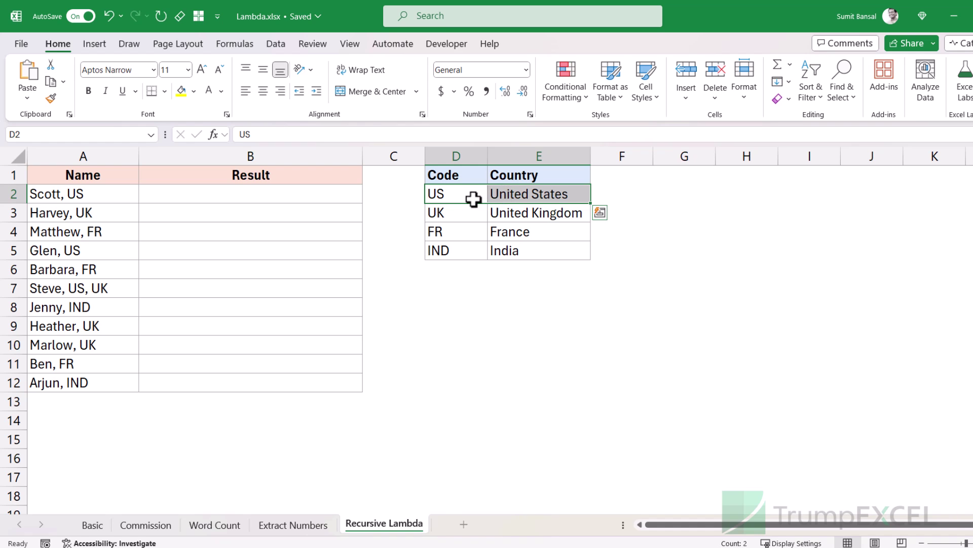
Try =SUBSTITUTE(A2:A12,D2,E2) in D8 to replace the US code in all entries, and clear the formula again
{"action": "left_click", "coordinate": [452, 317]}
{"action": "type", "text": "="}
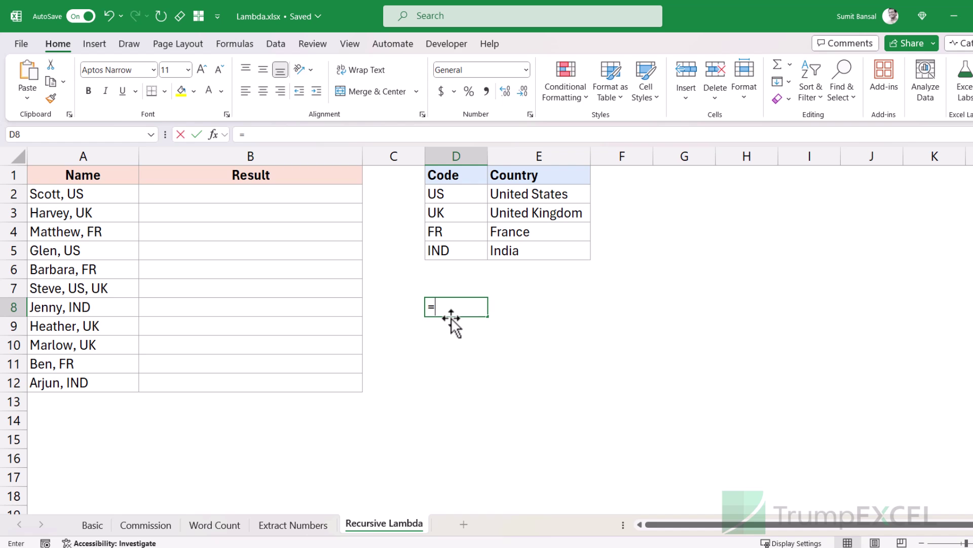
{"action": "type", "text": "su"}
{"action": "key", "text": "Tab"}
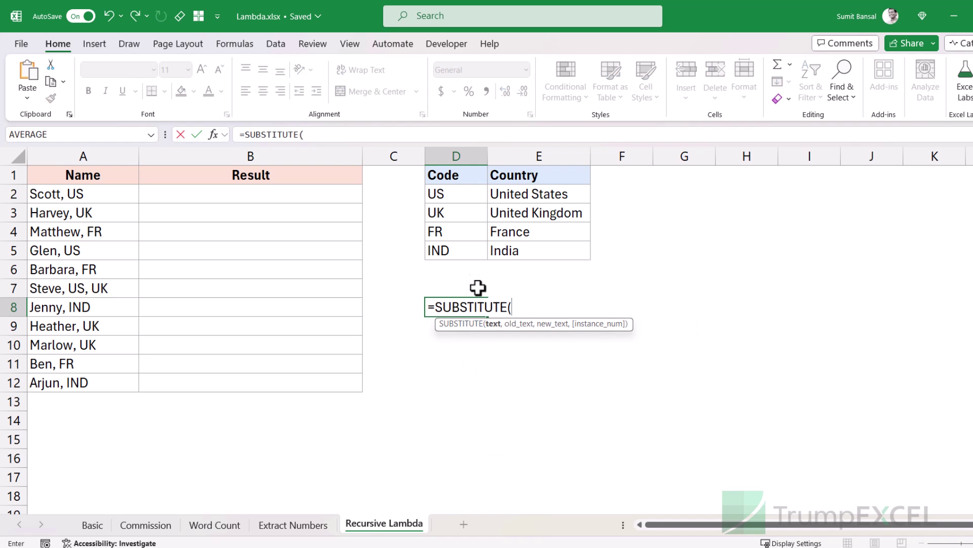
{"action": "left_click_drag", "start_coordinate": [116, 197], "coordinate": [103, 377]}
{"action": "type", "text": ","}
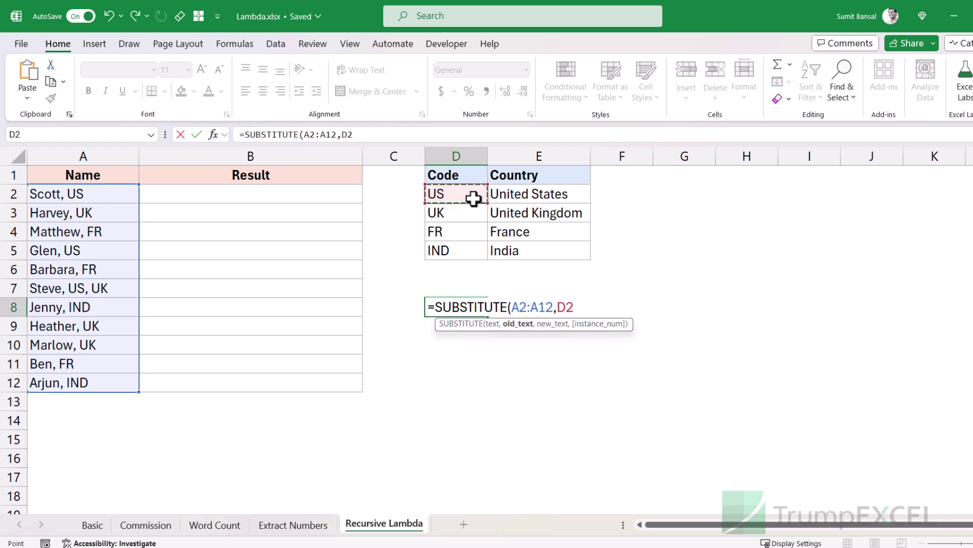
{"action": "type", "text": ","}
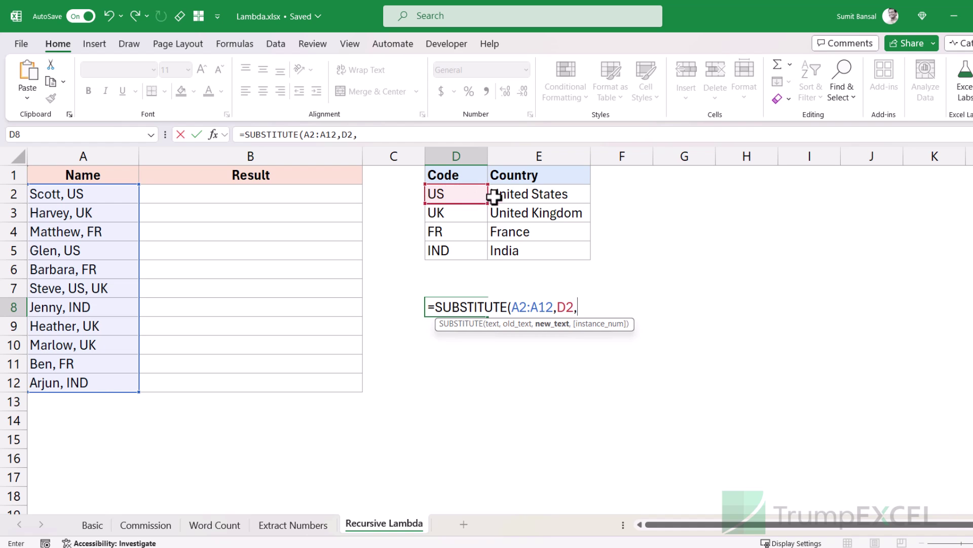
{"action": "left_click", "coordinate": [515, 195]}
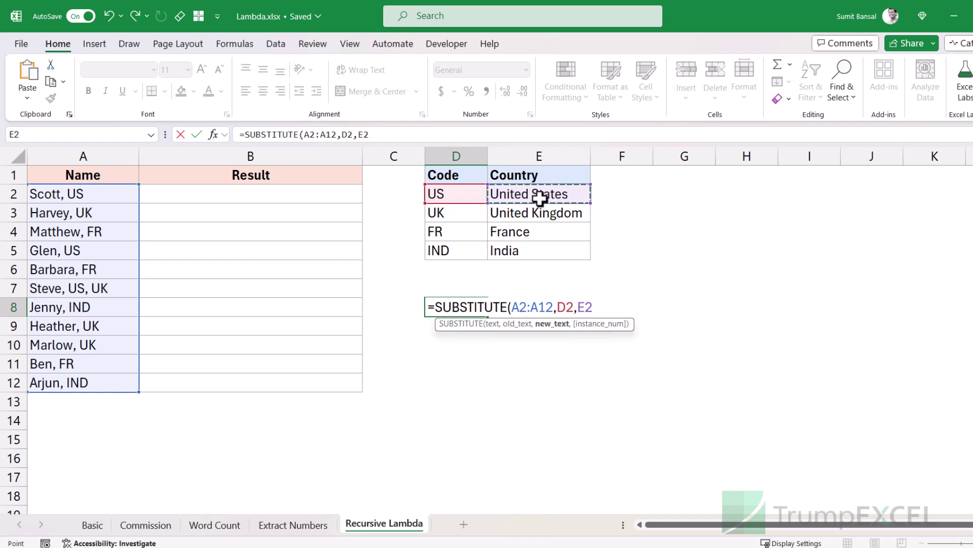
{"action": "type", "text": ")"}
{"action": "key", "text": "Return"}
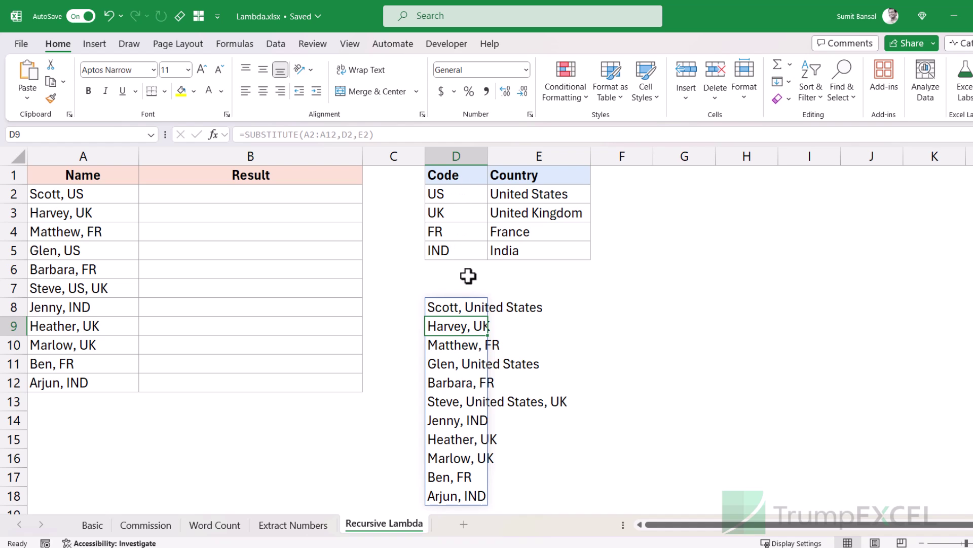
{"action": "left_click", "coordinate": [475, 305]}
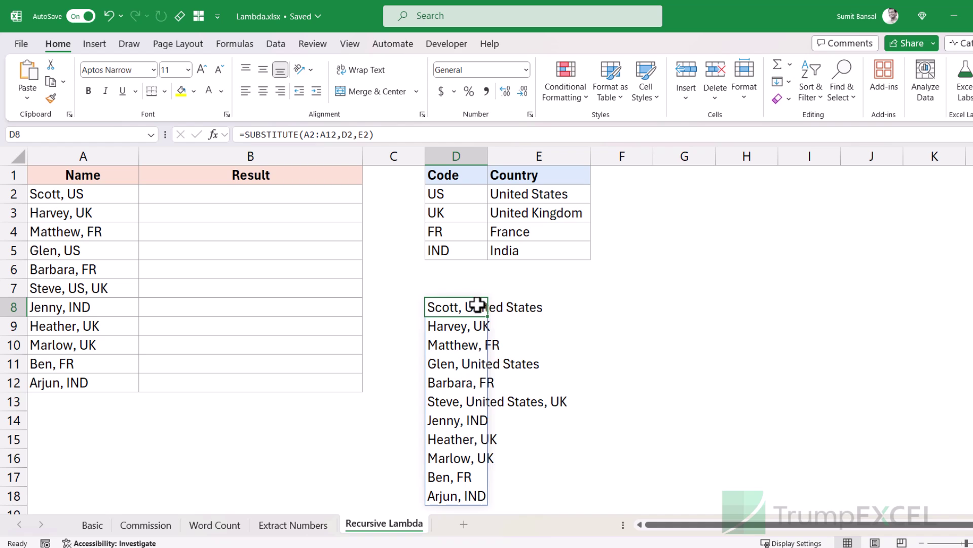
{"action": "key", "text": "Delete"}
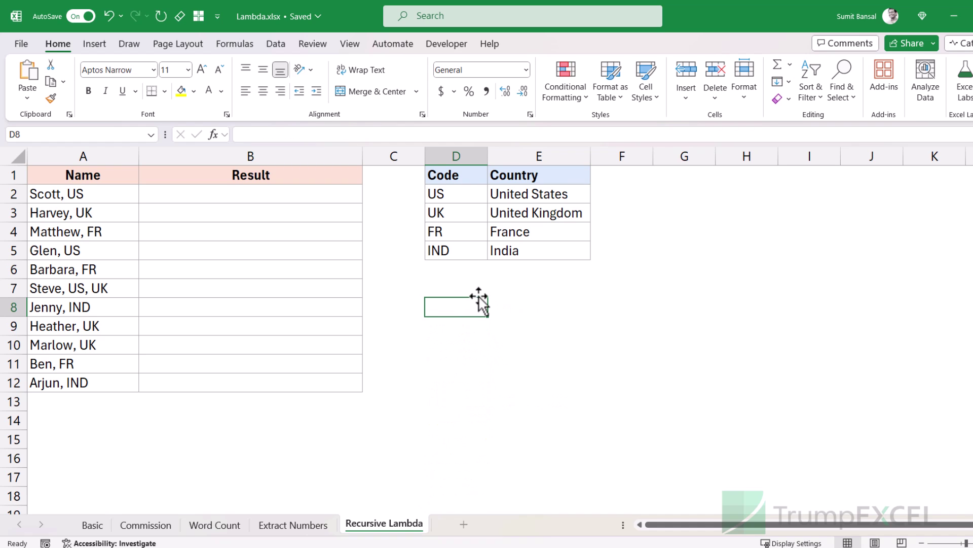
Change the font color of the LAMBDA syntax note in D7 to black
{"action": "left_click", "coordinate": [460, 286]}
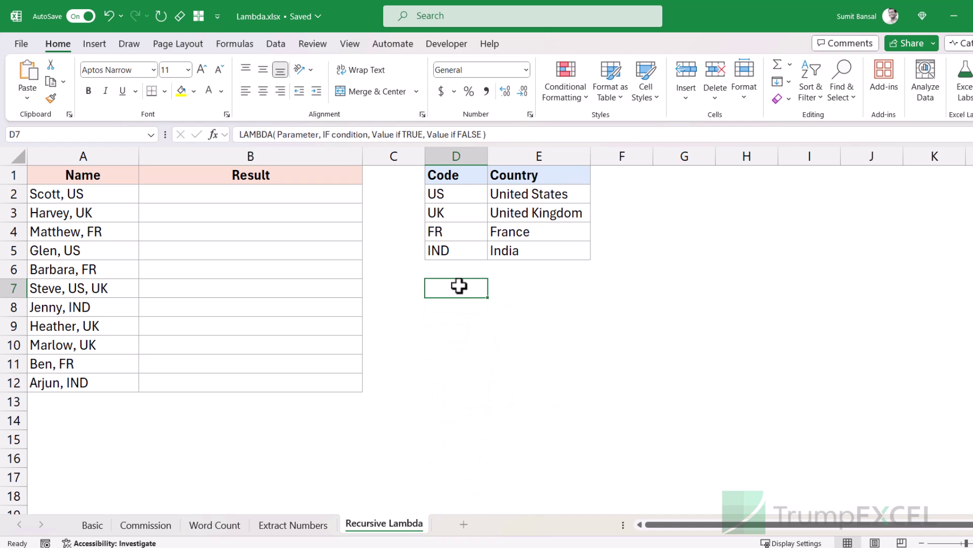
{"action": "left_click", "coordinate": [221, 92]}
{"action": "left_click", "coordinate": [220, 139]}
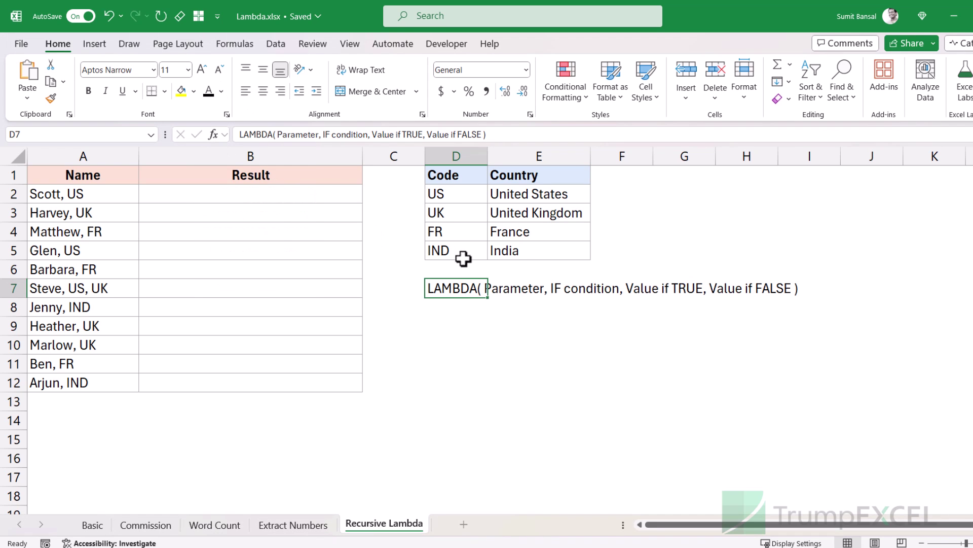
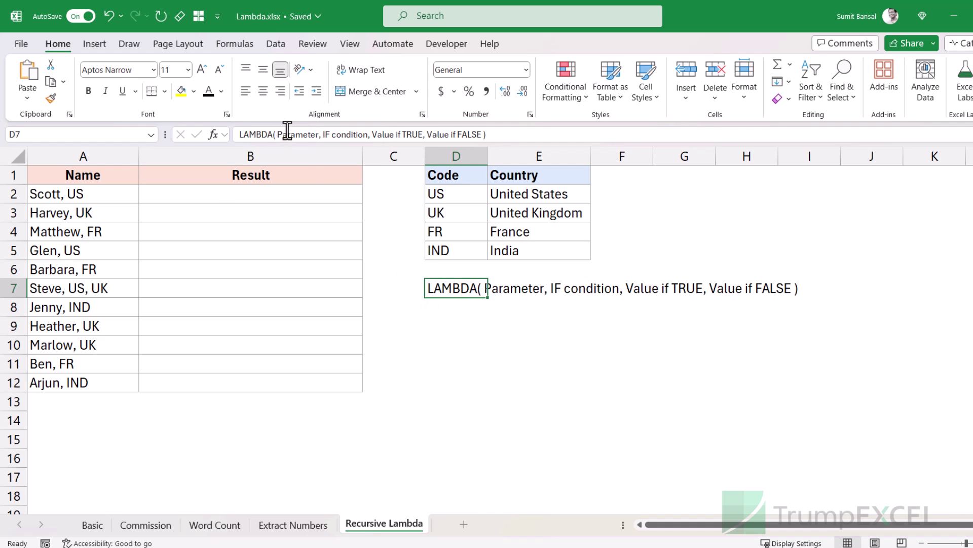
Select B2 and enlarge the formula bar to show several lines
{"action": "left_click", "coordinate": [219, 187]}
{"action": "left_click_drag", "start_coordinate": [288, 143], "coordinate": [288, 166]}
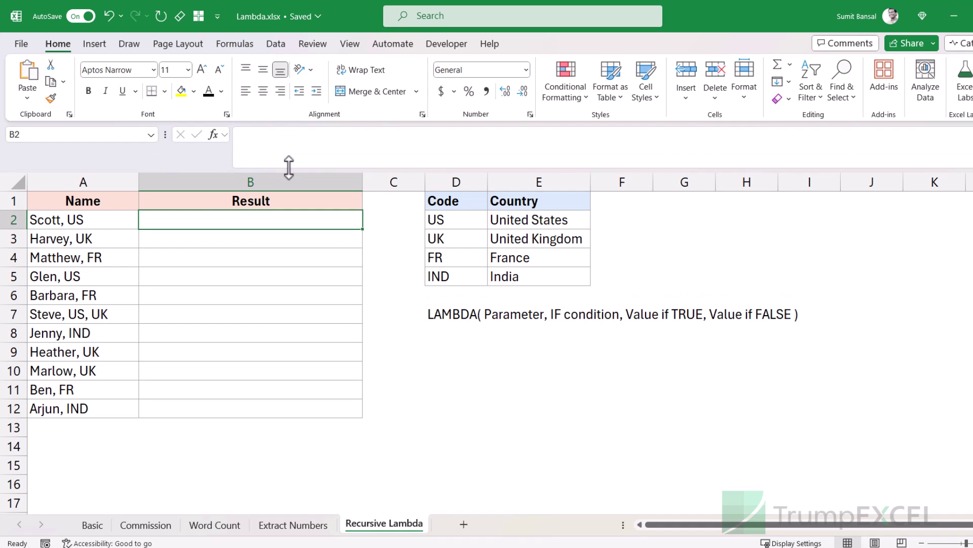
{"action": "left_click", "coordinate": [291, 150]}
{"action": "type", "text": "="}
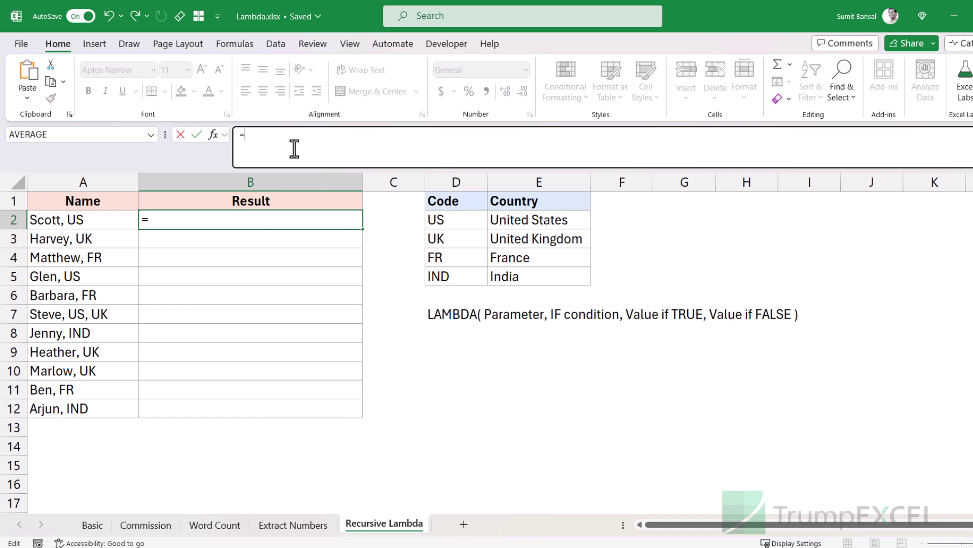
{"action": "type", "text": "lamb"}
{"action": "key", "text": "Escape"}
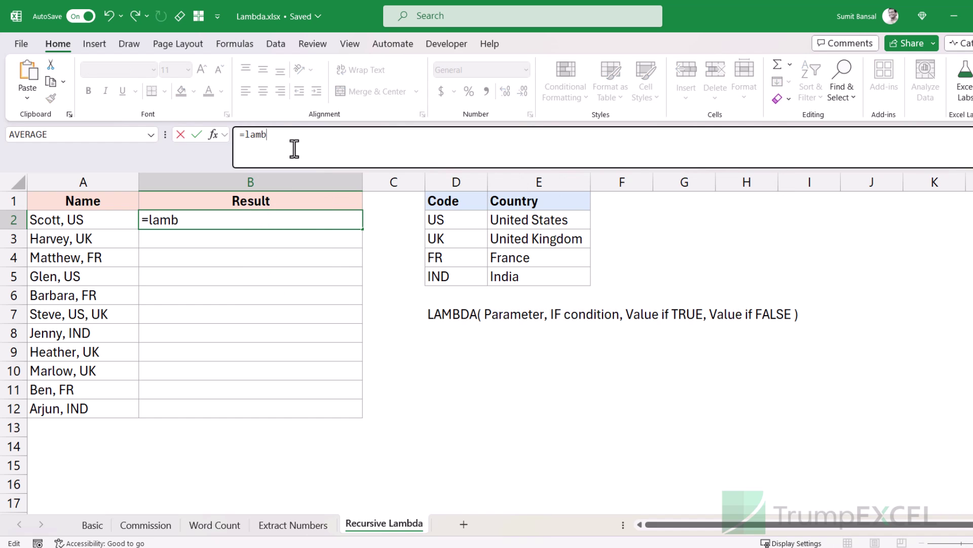
{"action": "key", "text": "Escape"}
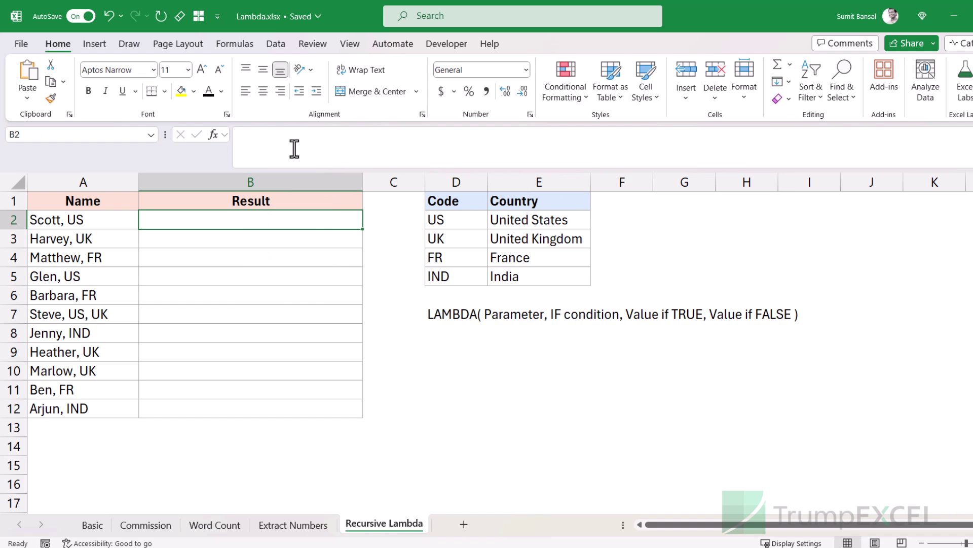
Enter the planned function name ReplaceCodes in D9
{"action": "left_click", "coordinate": [450, 346]}
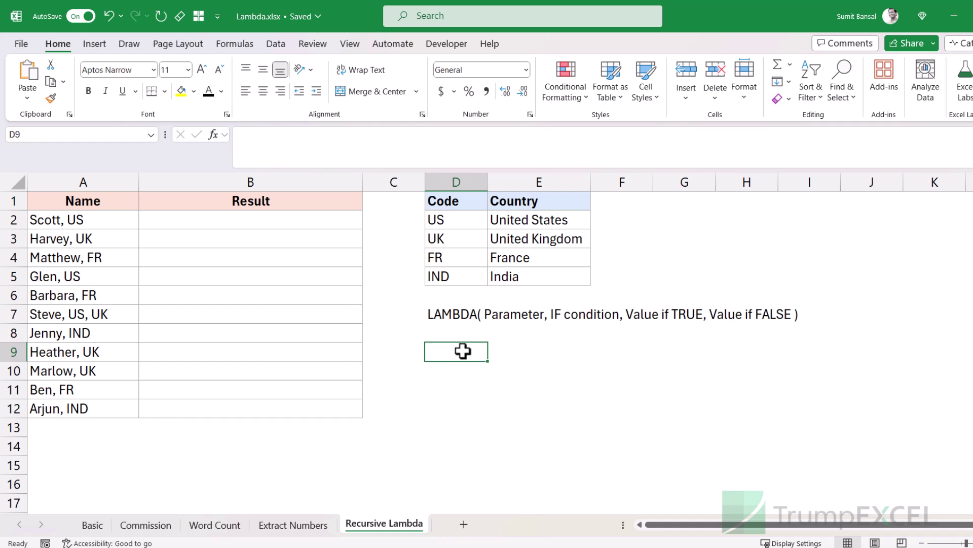
{"action": "type", "text": "Replac"}
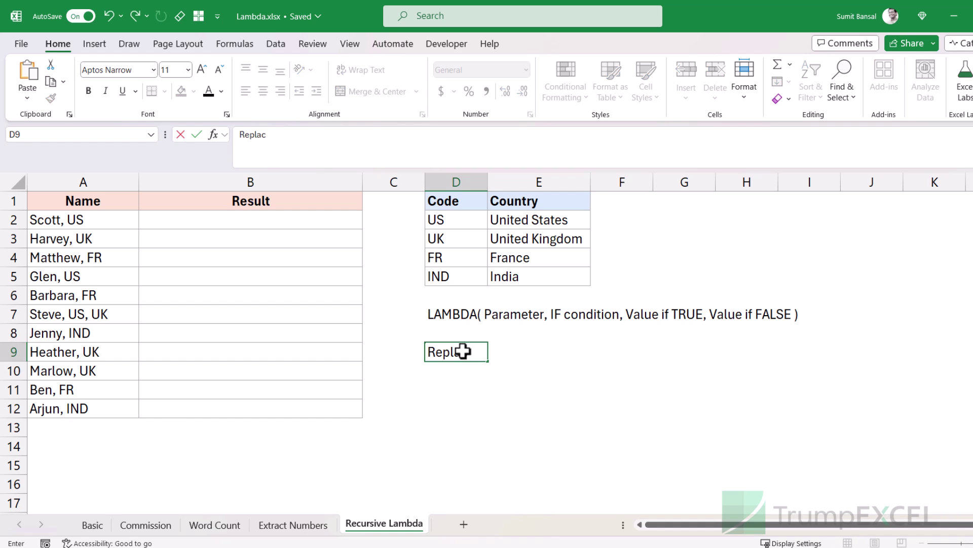
{"action": "type", "text": "eCodes"}
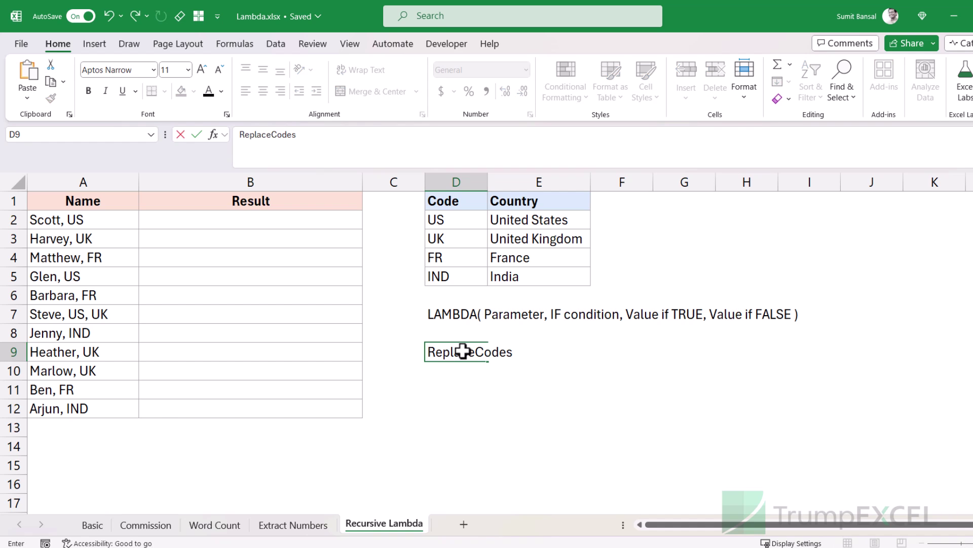
{"action": "key", "text": "Return"}
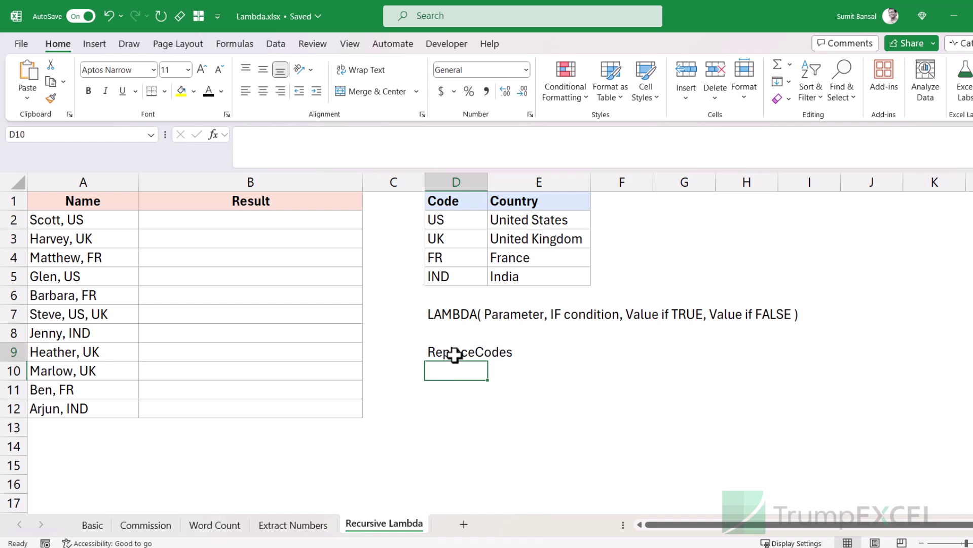
Copy the function name text ReplaceCodes from cell D9, leaving the cell as it is
{"action": "double_click", "coordinate": [453, 351]}
{"action": "left_click_drag", "start_coordinate": [508, 353], "coordinate": [422, 352]}
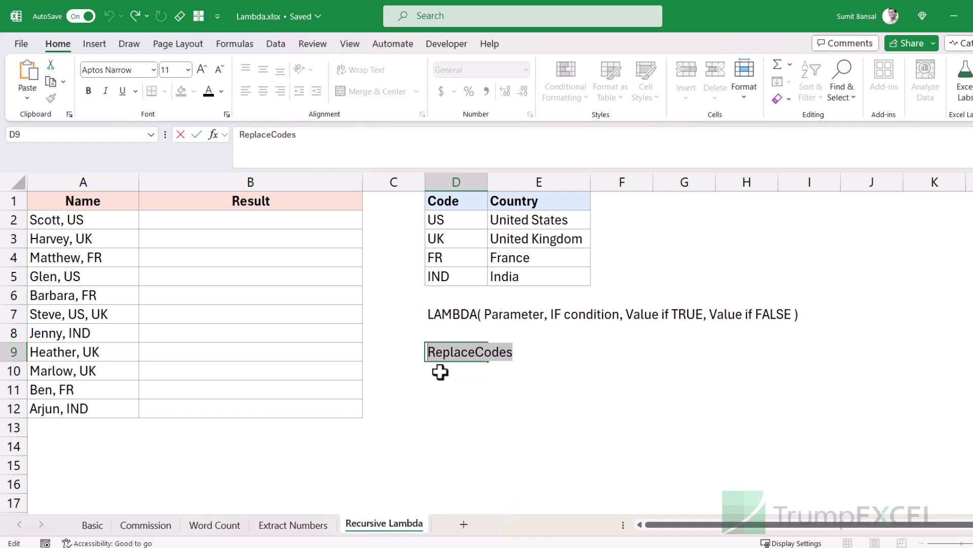
{"action": "key", "text": "ctrl+x"}
{"action": "key", "text": "Escape"}
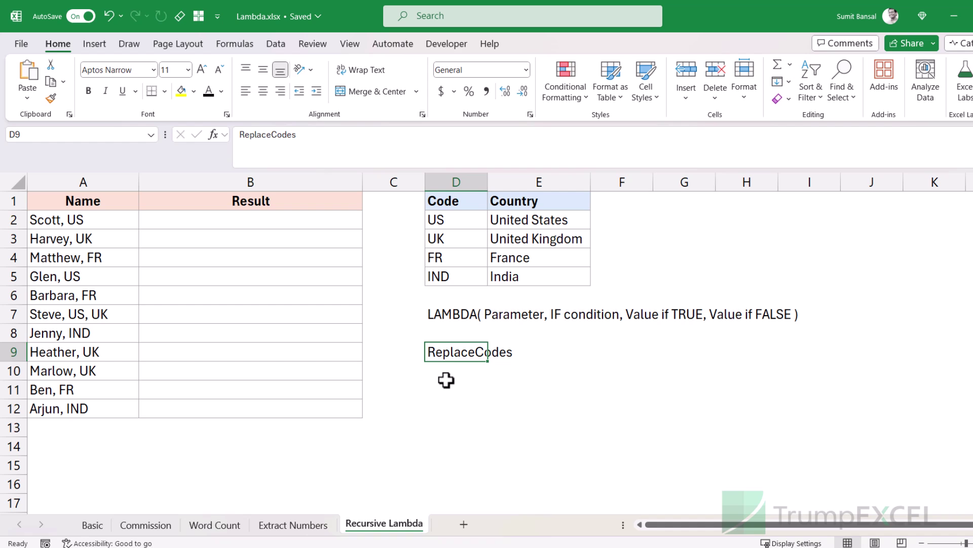
Start a LAMBDA formula in B2 with the parameters names, oldcode and newcode
{"action": "left_click", "coordinate": [273, 221]}
{"action": "left_click", "coordinate": [275, 147]}
{"action": "type", "text": "=Lambda"}
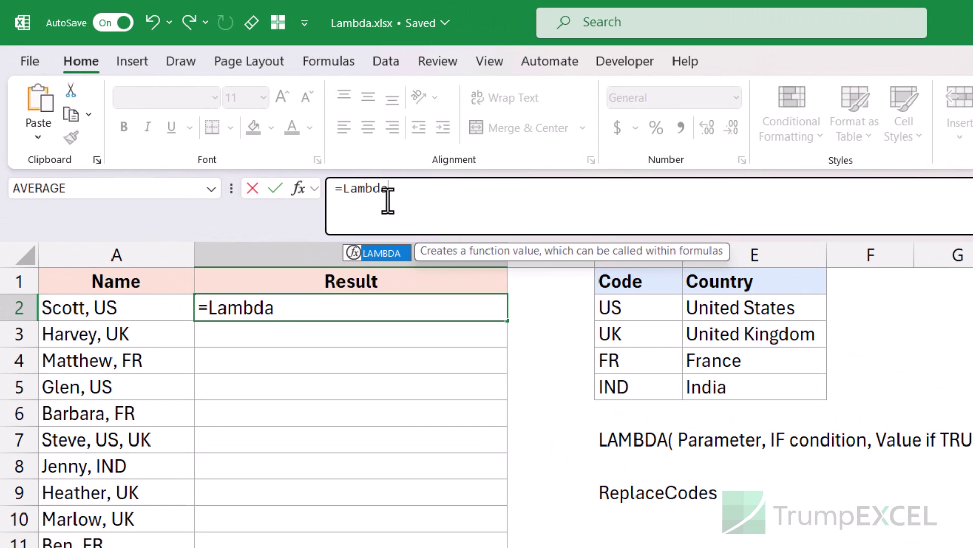
{"action": "key", "text": "Tab"}
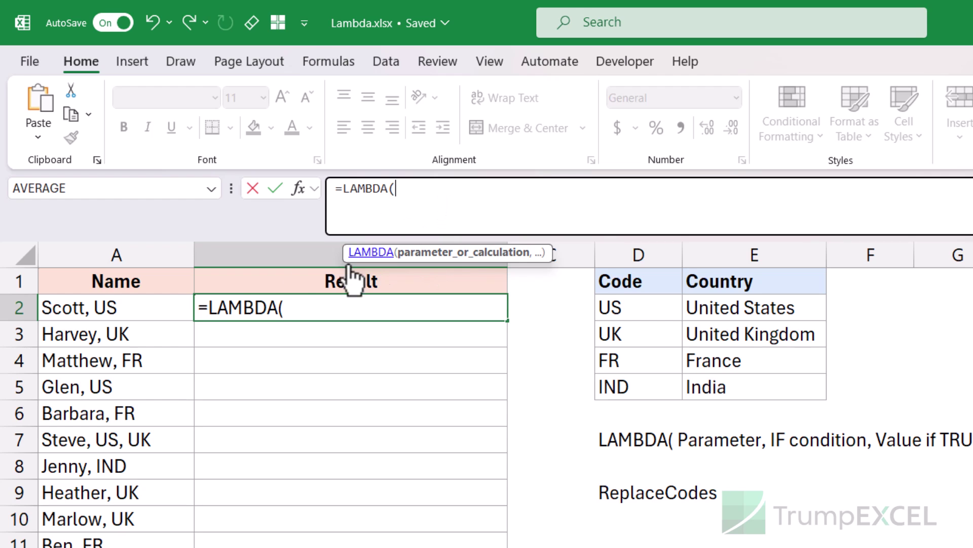
{"action": "type", "text": "names"}
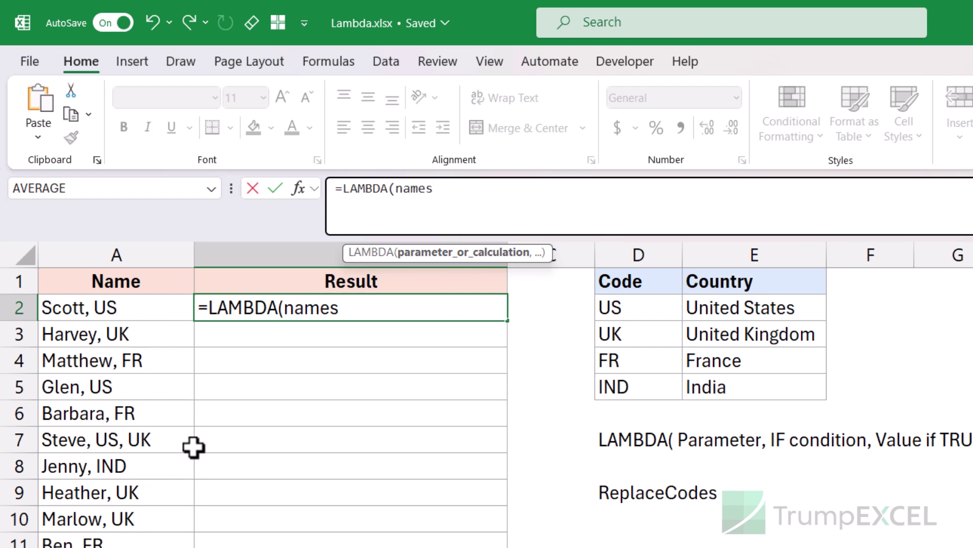
{"action": "type", "text": ",oldcode,"}
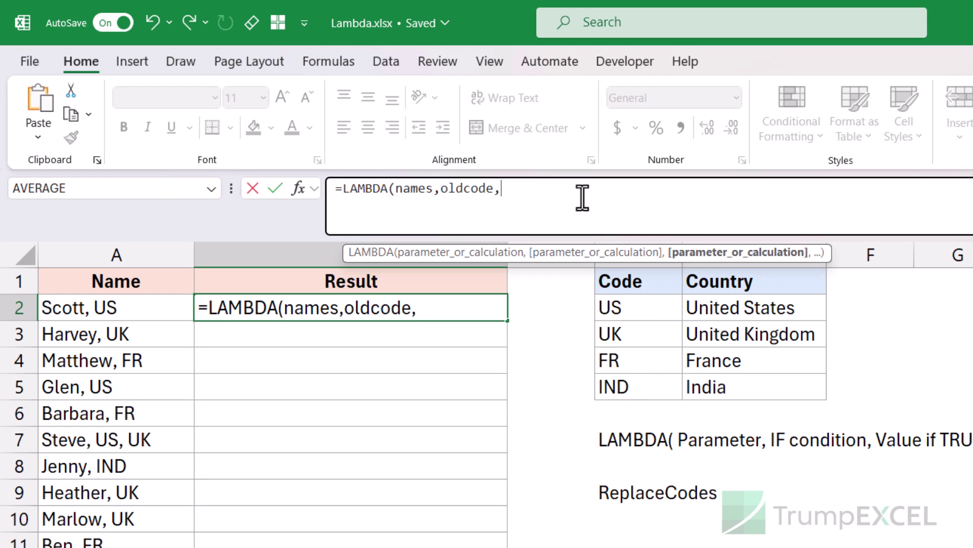
{"action": "type", "text": "newc"}
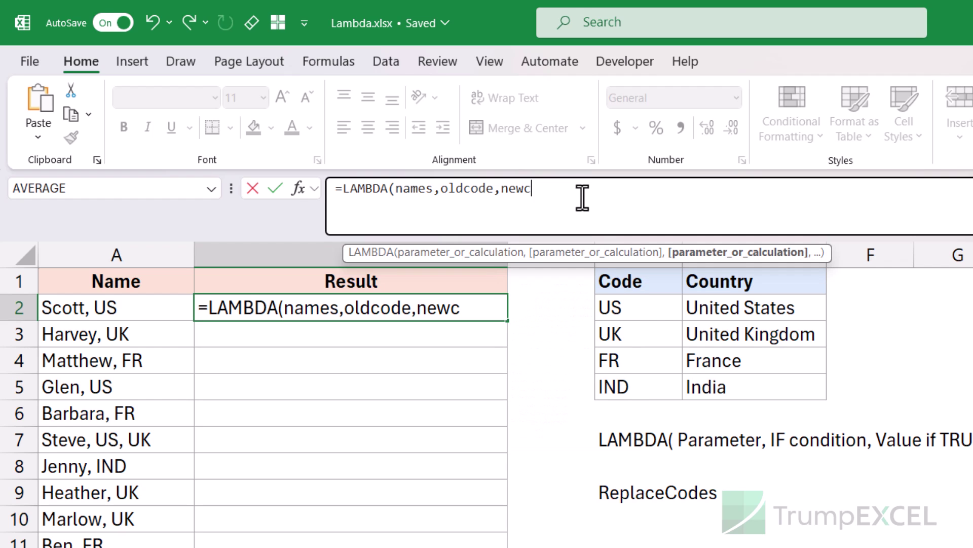
{"action": "type", "text": "ode,"}
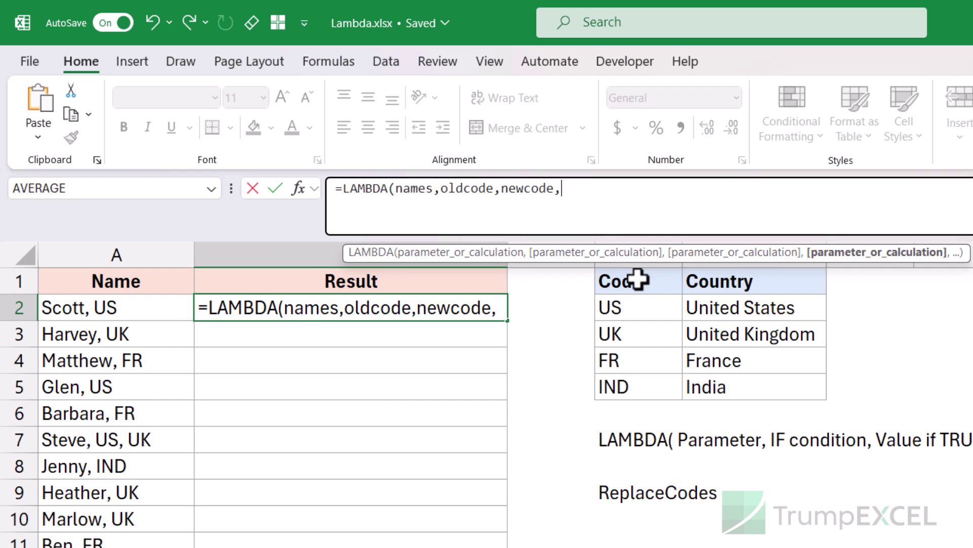
Add an IF function to the LAMBDA with the condition oldcode<>""
{"action": "type", "text": "IF("}
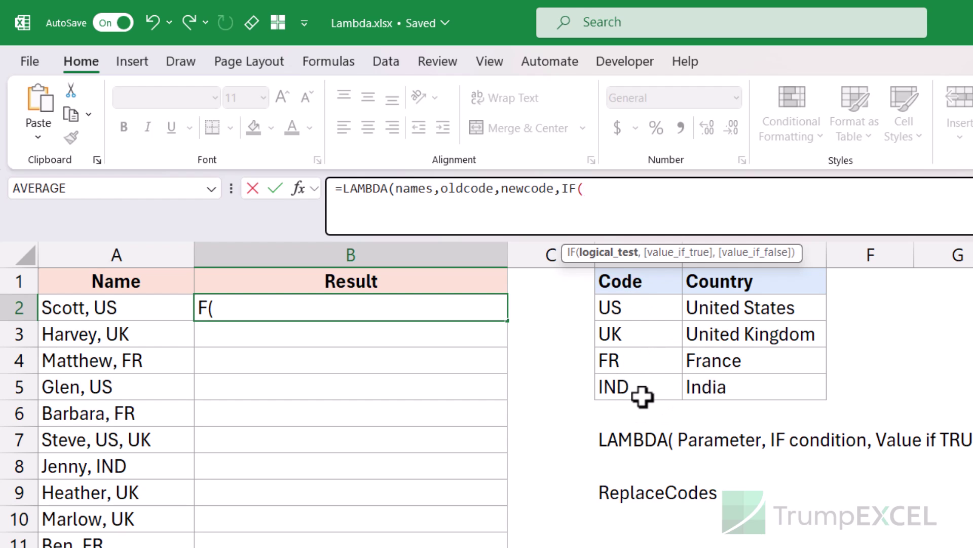
{"action": "type", "text": "oldcode"}
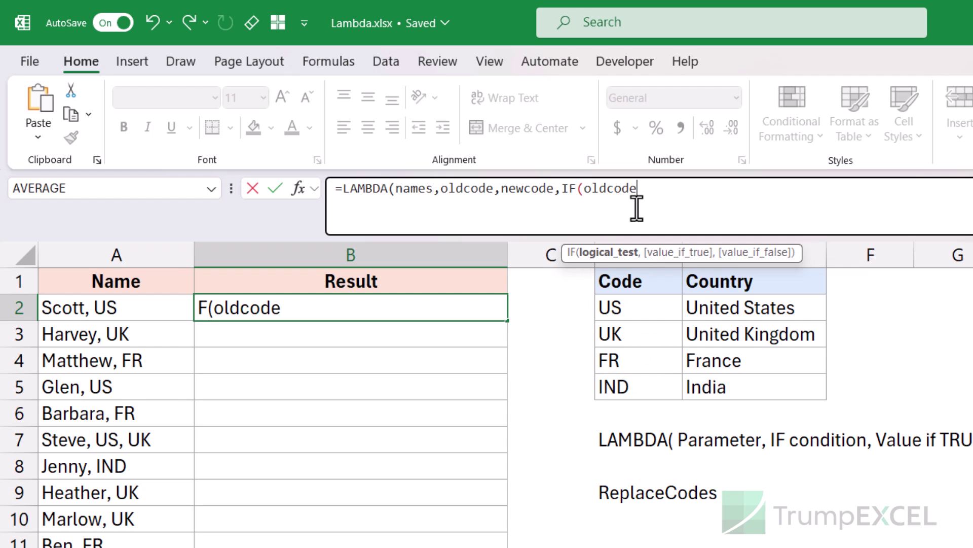
{"action": "type", "text": "<>\"\","}
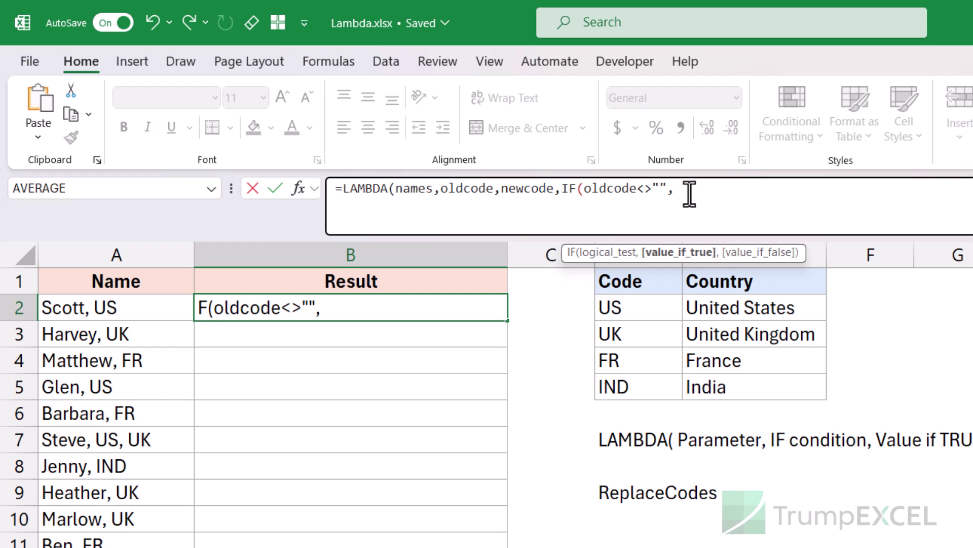
Begin the IF's true value with a recursive ReplaceCodes call whose first argument is SUBSTITUTE(names,oldcode,newcode)
{"action": "type", "text": "ReplaceC"}
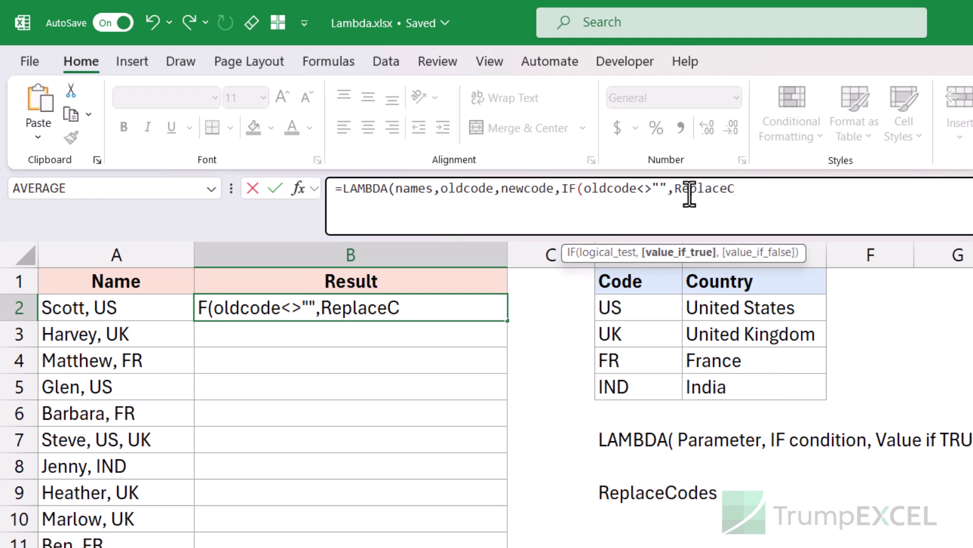
{"action": "type", "text": "odes("}
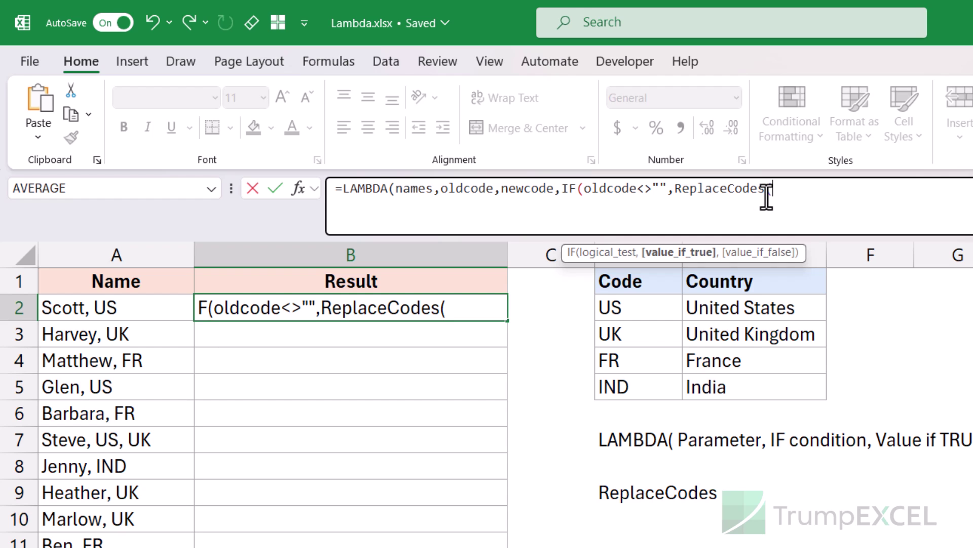
{"action": "type", "text": "Sub"}
{"action": "key", "text": "Tab"}
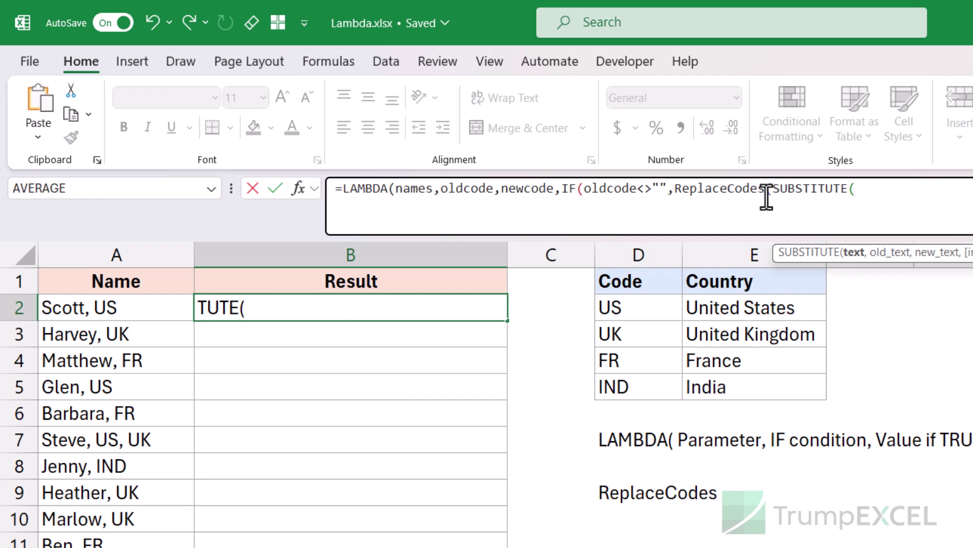
{"action": "type", "text": "names,"}
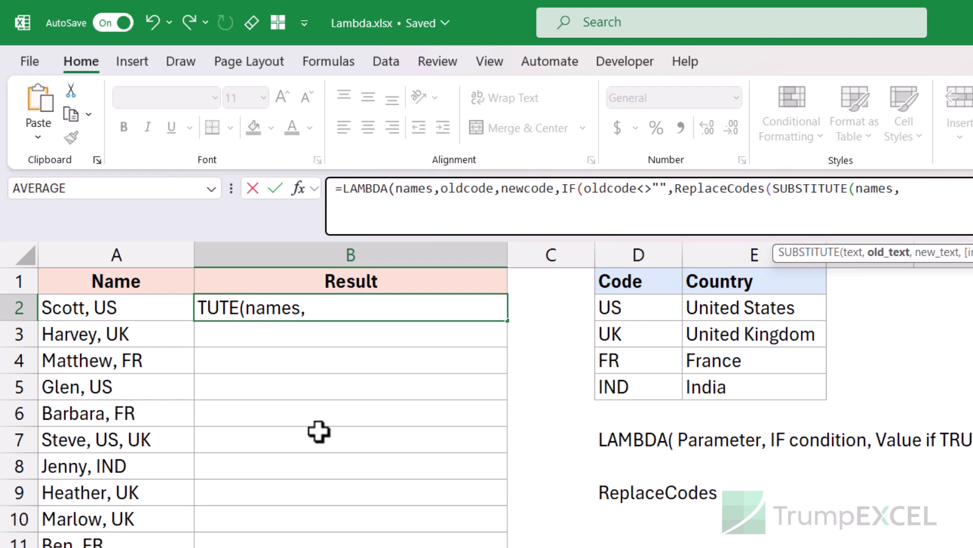
{"action": "type", "text": "oldcode,"}
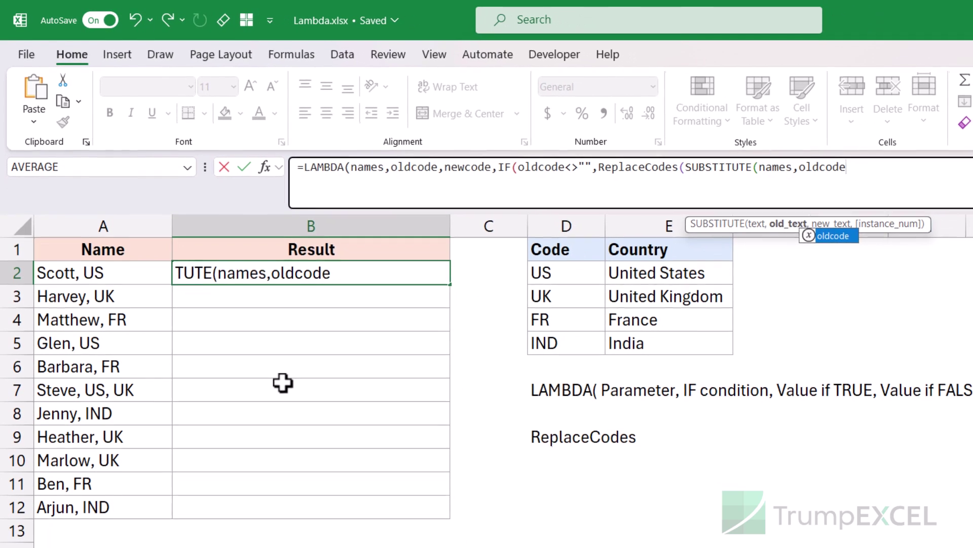
{"action": "type", "text": "newcode"}
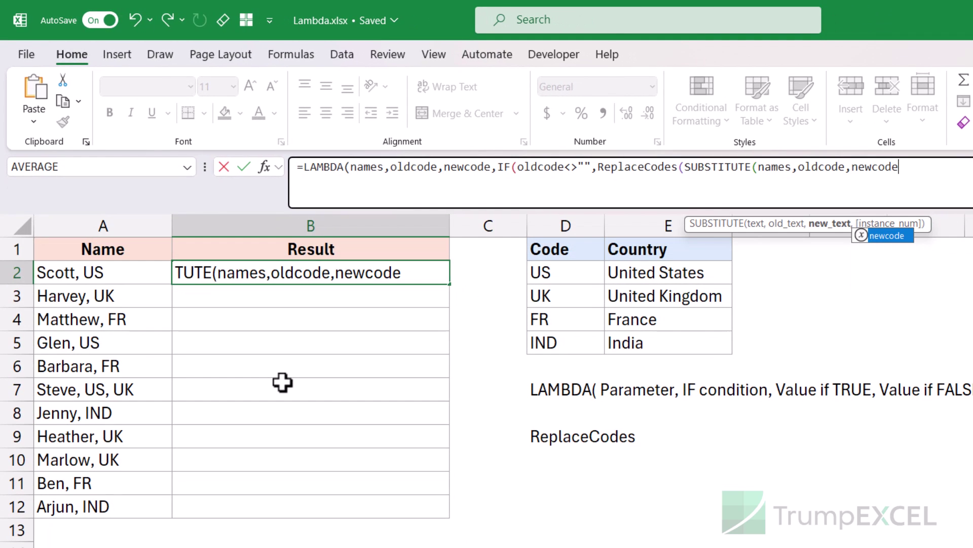
{"action": "type", "text": ")"}
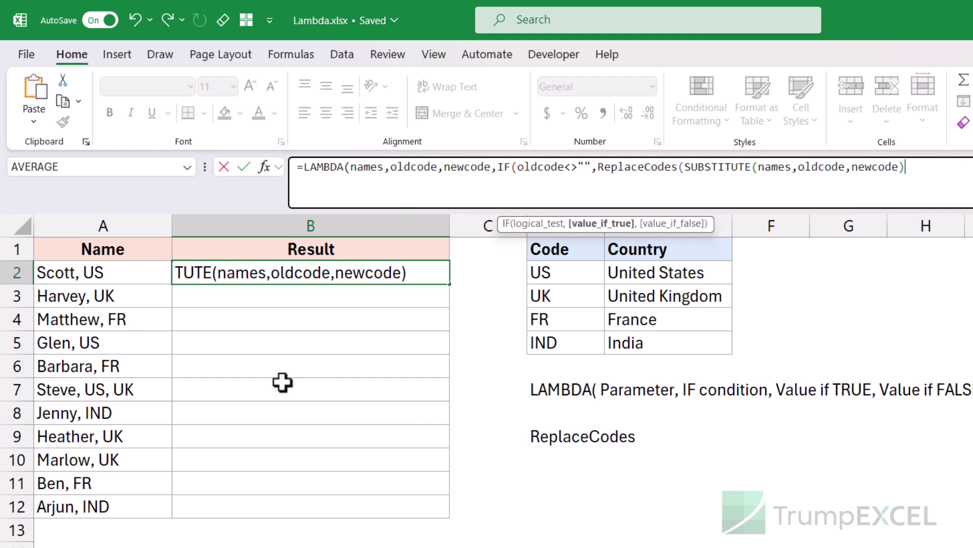
Add OFFSET(oldcode,1,0) as the second argument of the ReplaceCodes call
{"action": "type", "text": ",Offse"}
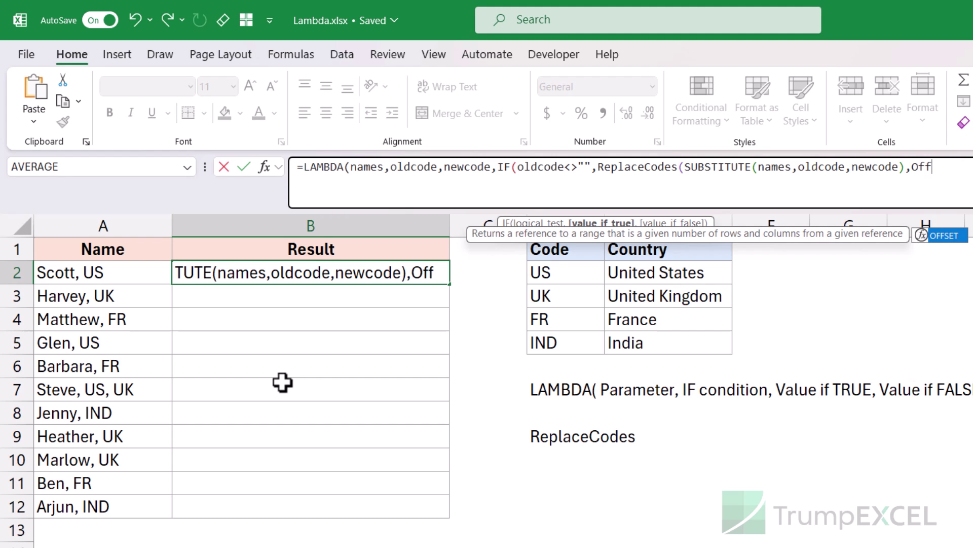
{"action": "type", "text": "t("}
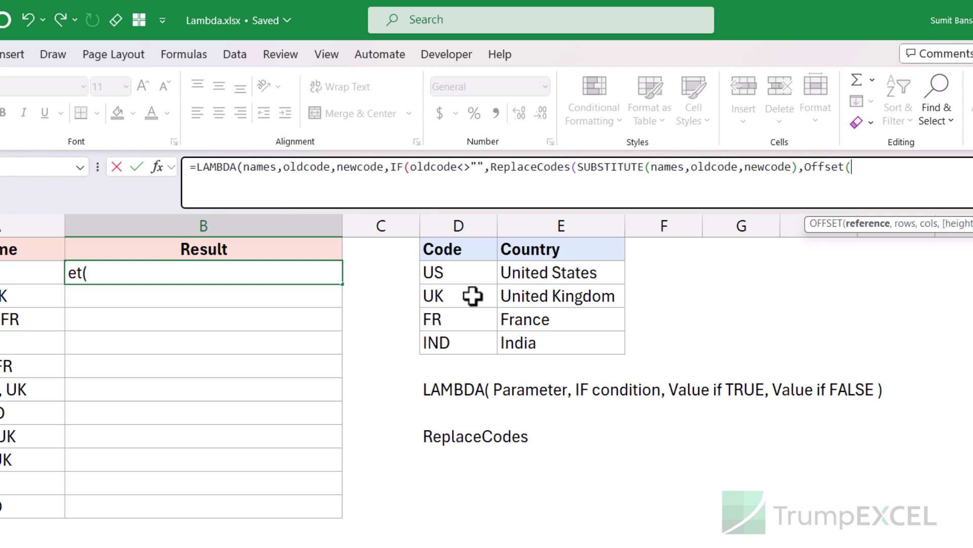
{"action": "type", "text": "oldc"}
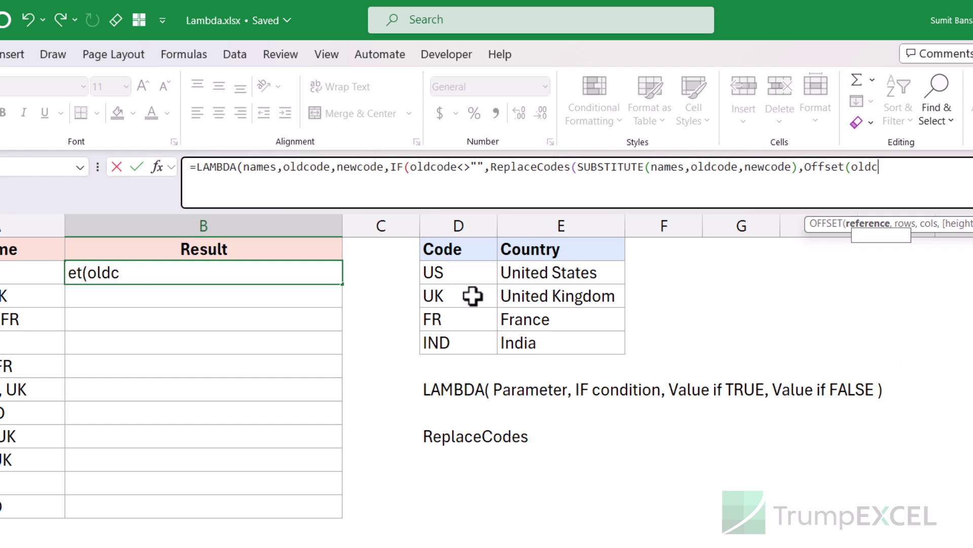
{"action": "type", "text": "ode,1,"}
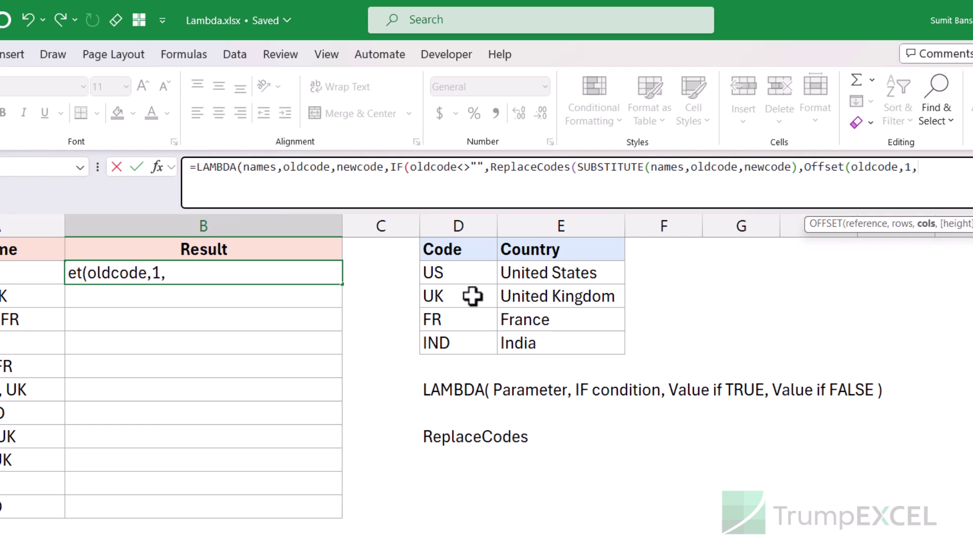
{"action": "type", "text": "0)"}
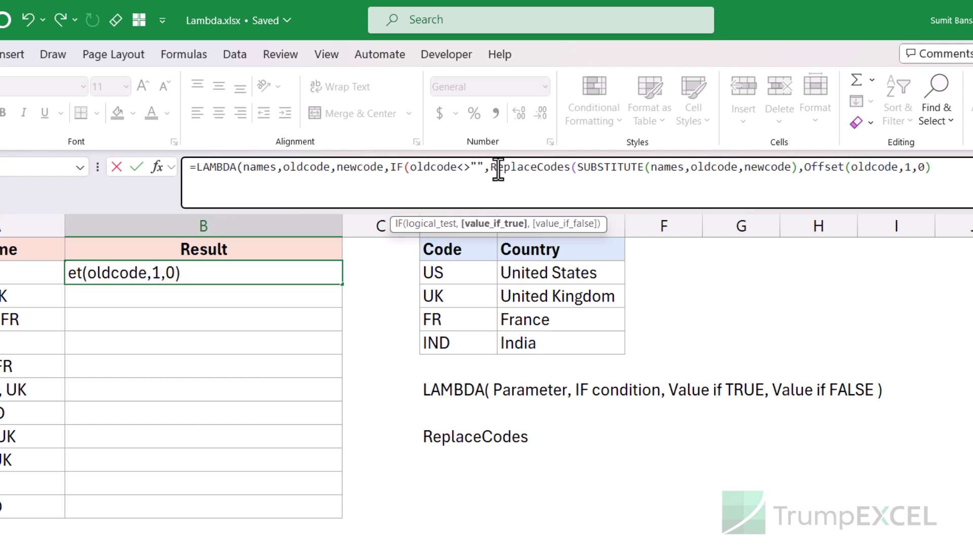
Insert line breaks in the formula before the IF function and before the OFFSET function
{"action": "left_click", "coordinate": [393, 168]}
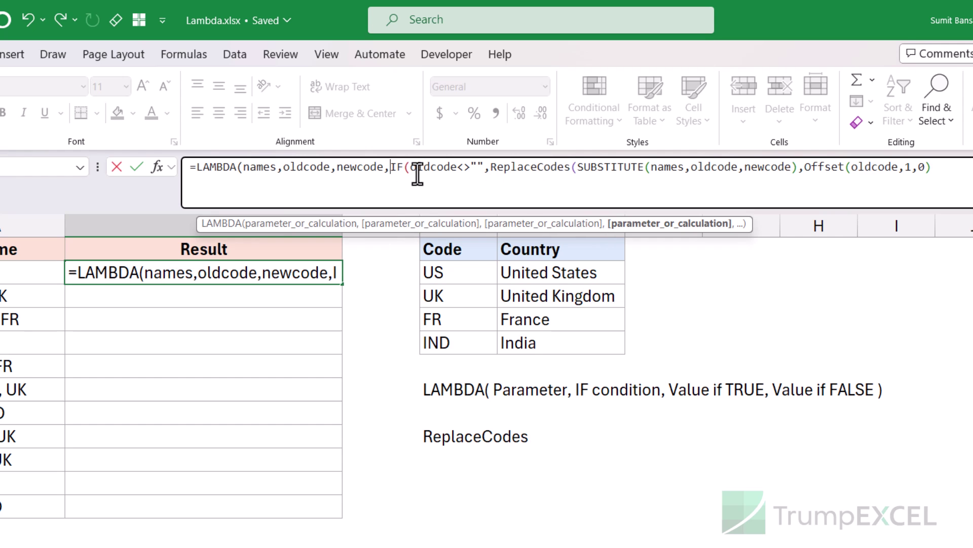
{"action": "key", "text": "alt+Return"}
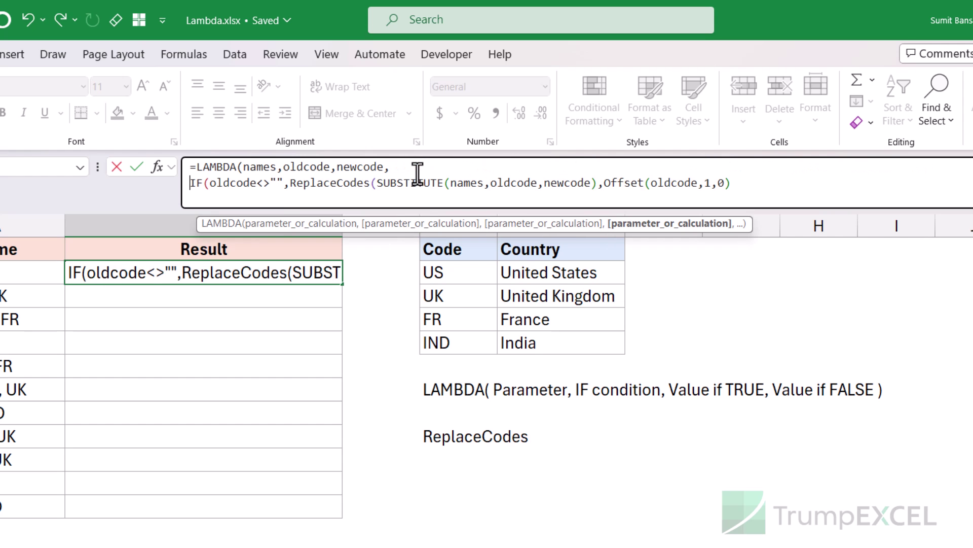
{"action": "left_click", "coordinate": [602, 182]}
{"action": "type", "text": ","}
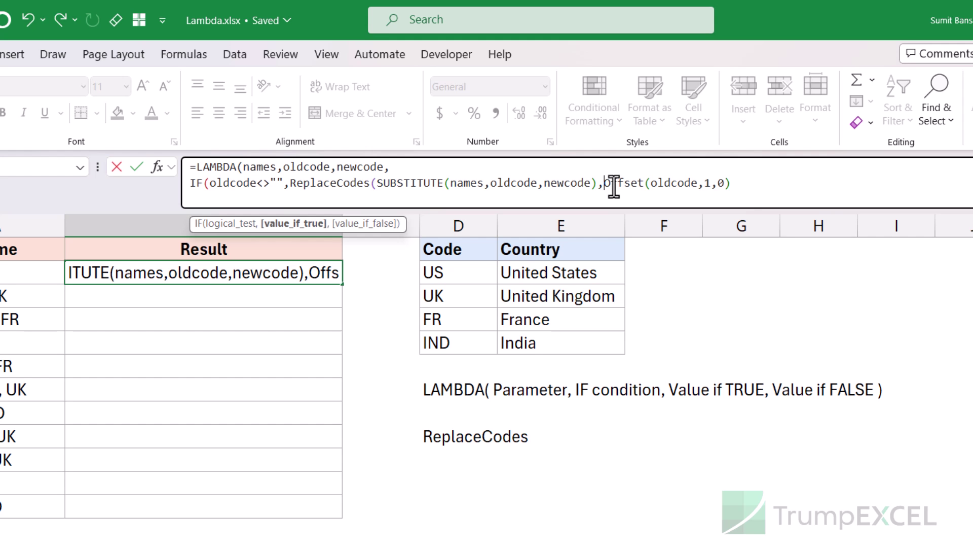
{"action": "key", "text": "alt+Return"}
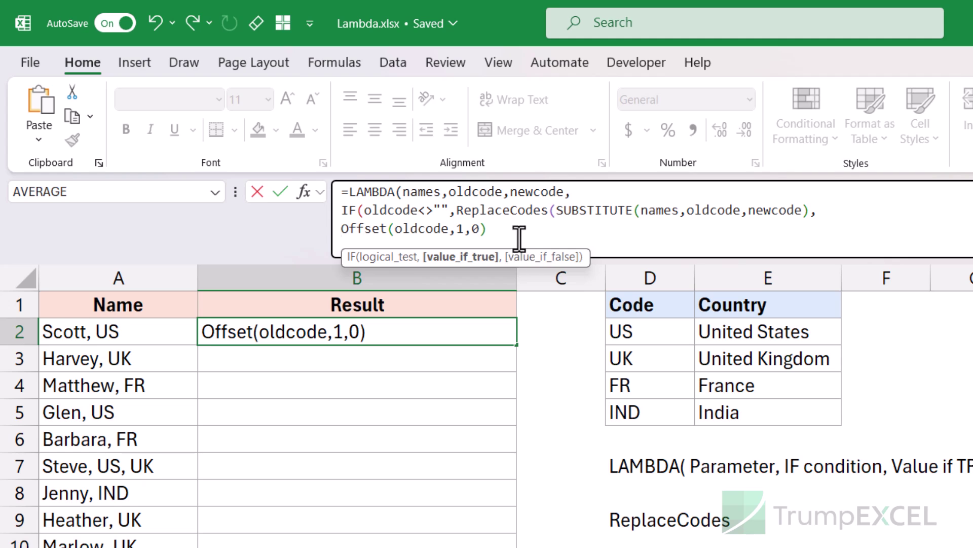
Add OFFSET(newcode,1,0) as the third argument of the ReplaceCodes call
{"action": "left_click", "coordinate": [537, 229]}
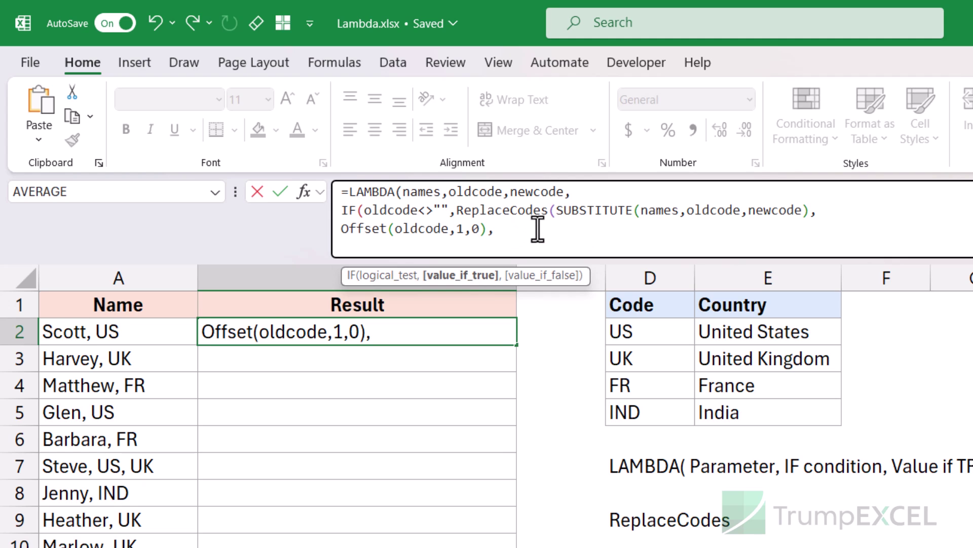
{"action": "type", "text": "offset("}
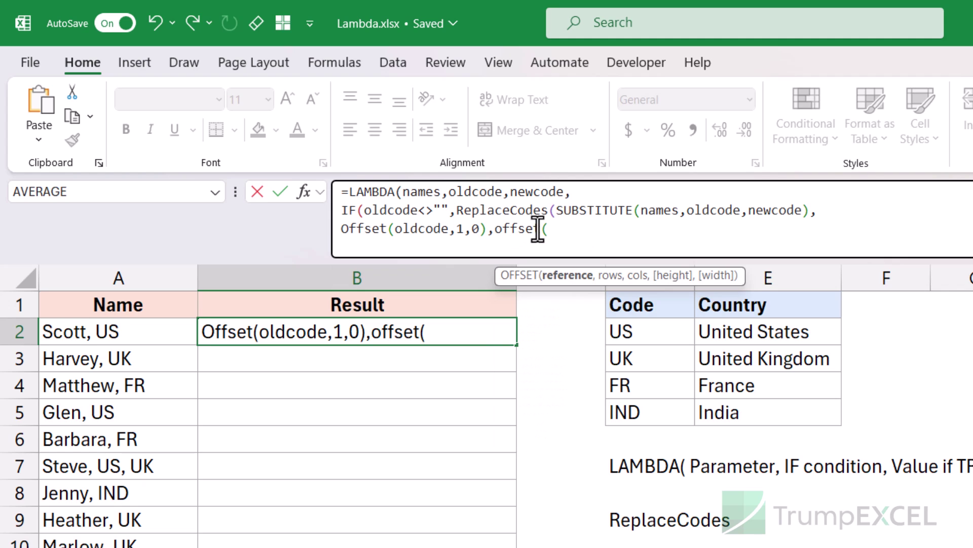
{"action": "type", "text": "newcode"}
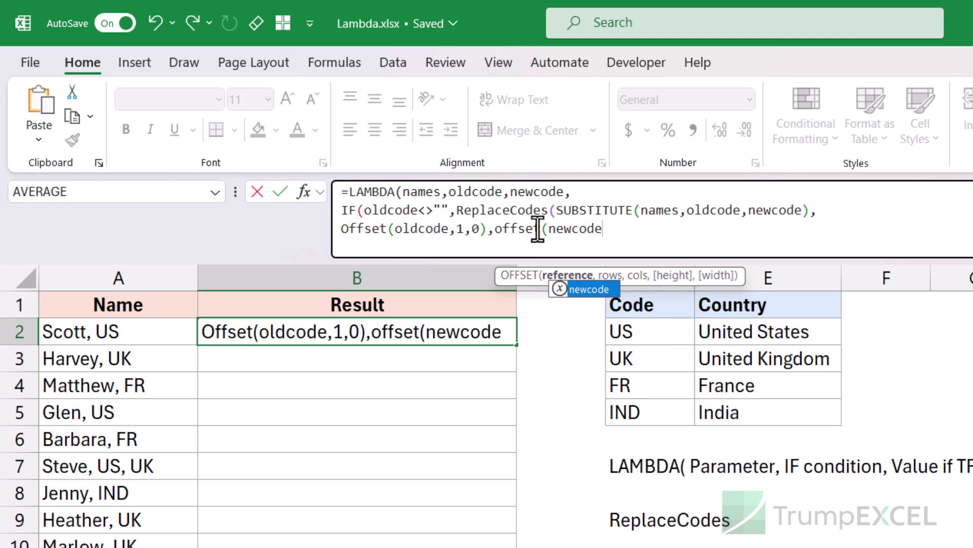
{"action": "type", "text": ",1,0"}
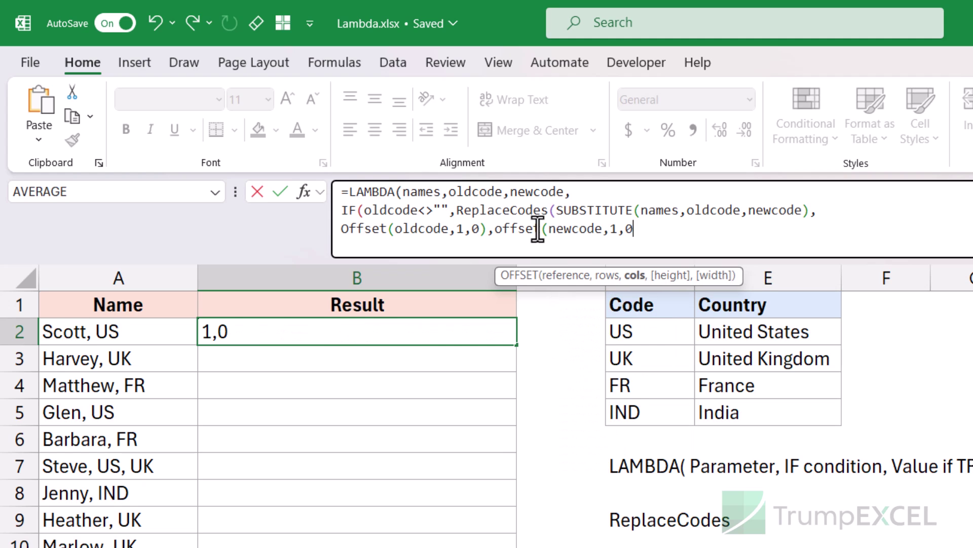
{"action": "type", "text": ")"}
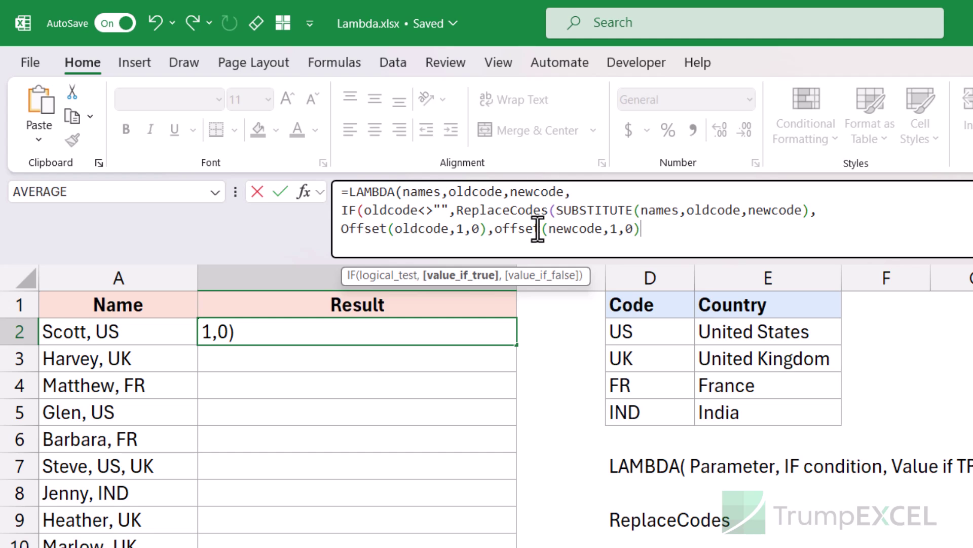
Close the ReplaceCodes call, set names as the IF's false value, and close the IF function
{"action": "type", "text": "),"}
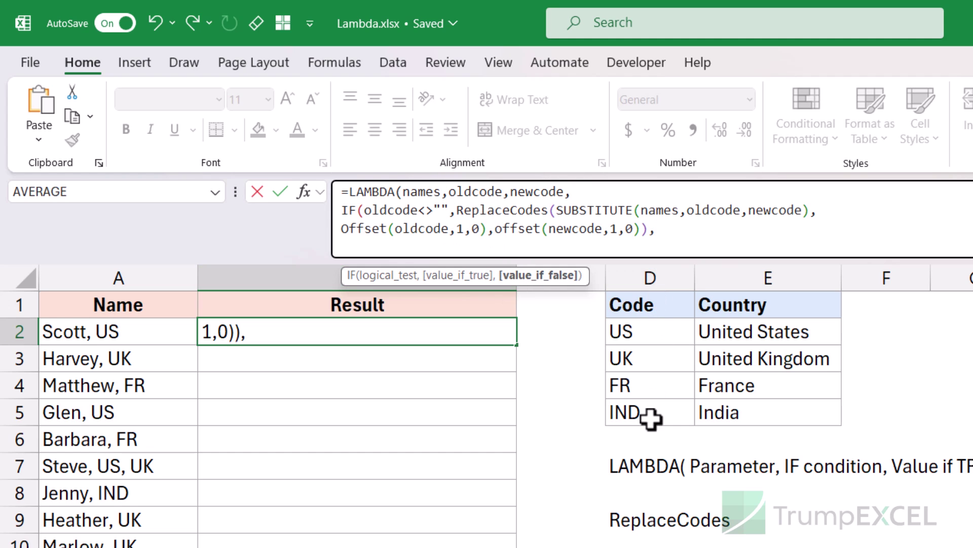
{"action": "type", "text": "n"}
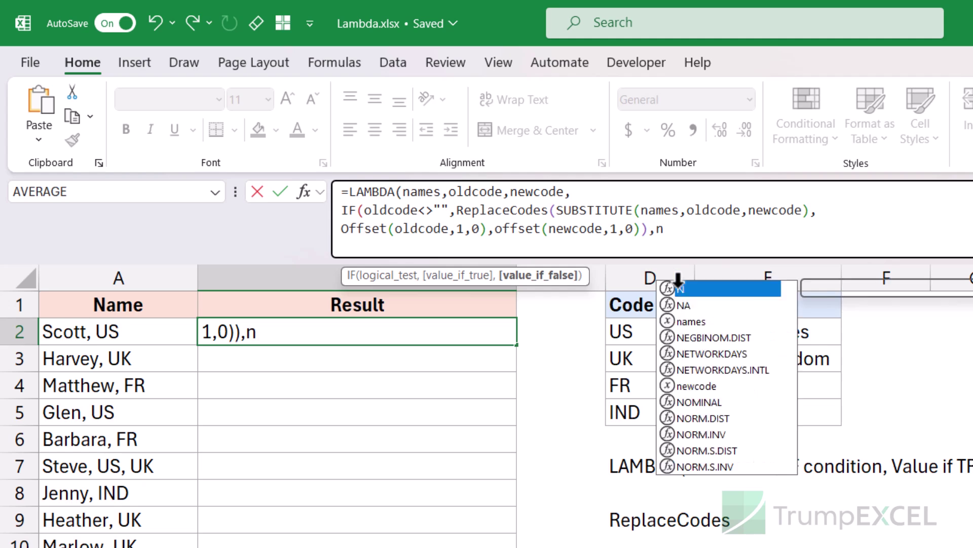
{"action": "type", "text": "ames)"}
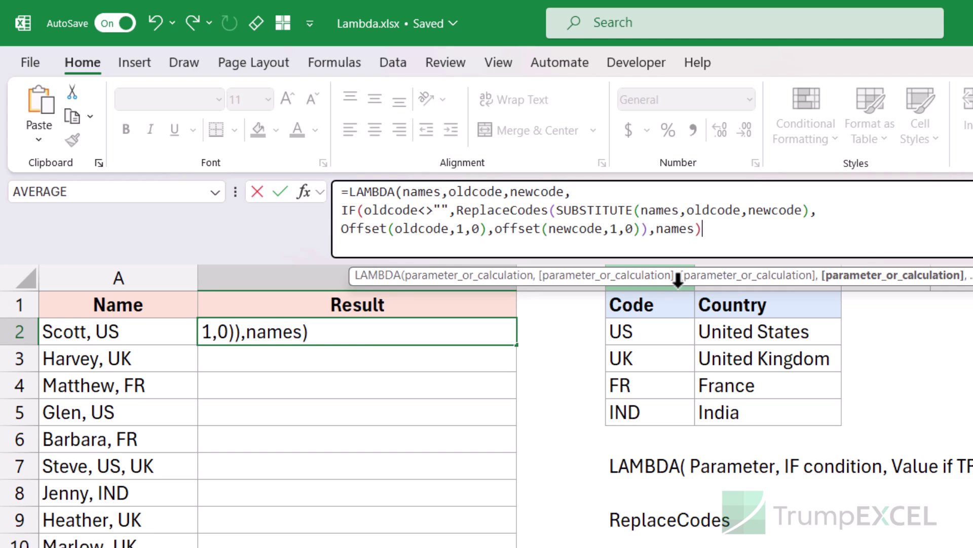
Close the LAMBDA with its final parenthesis, enter it in cell B2, and copy the whole formula text
{"action": "type", "text": ")"}
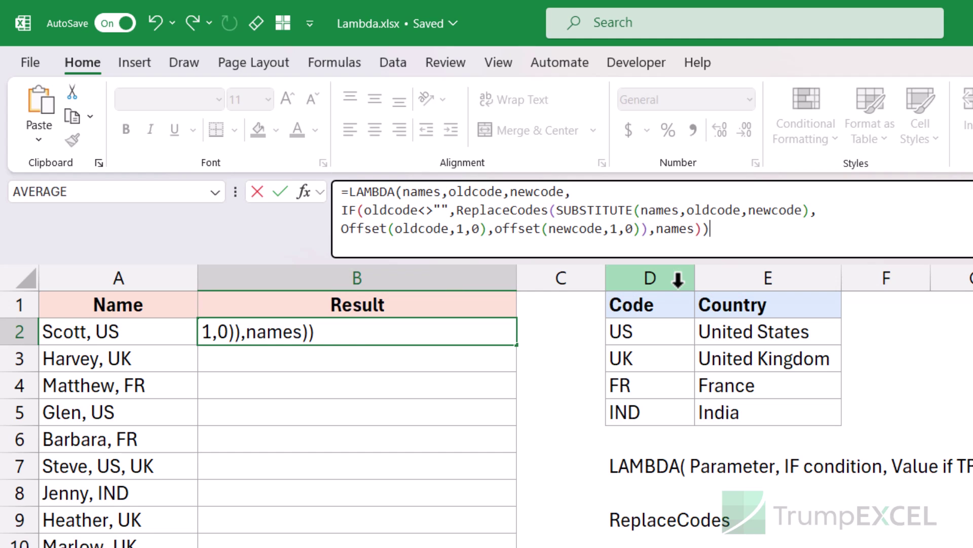
{"action": "left_click_drag", "start_coordinate": [718, 229], "coordinate": [337, 185]}
{"action": "key", "text": "Return"}
{"action": "left_click", "coordinate": [431, 332]}
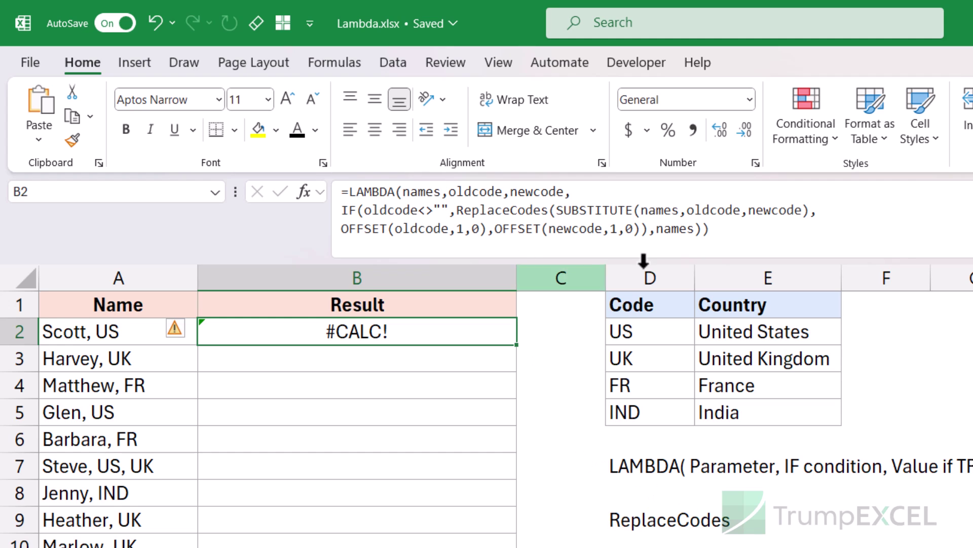
{"action": "left_click_drag", "start_coordinate": [717, 232], "coordinate": [341, 182]}
{"action": "key", "text": "ctrl+c"}
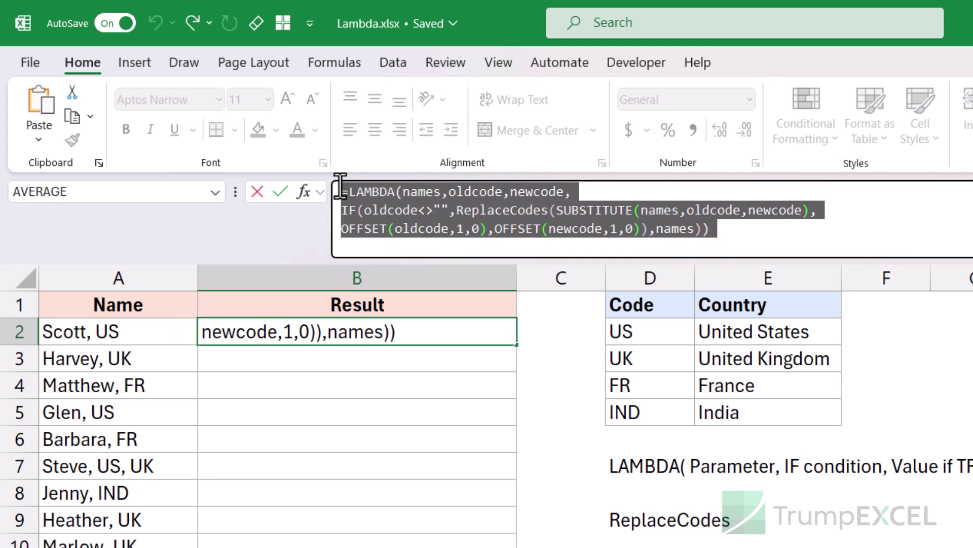
{"action": "key", "text": "Escape"}
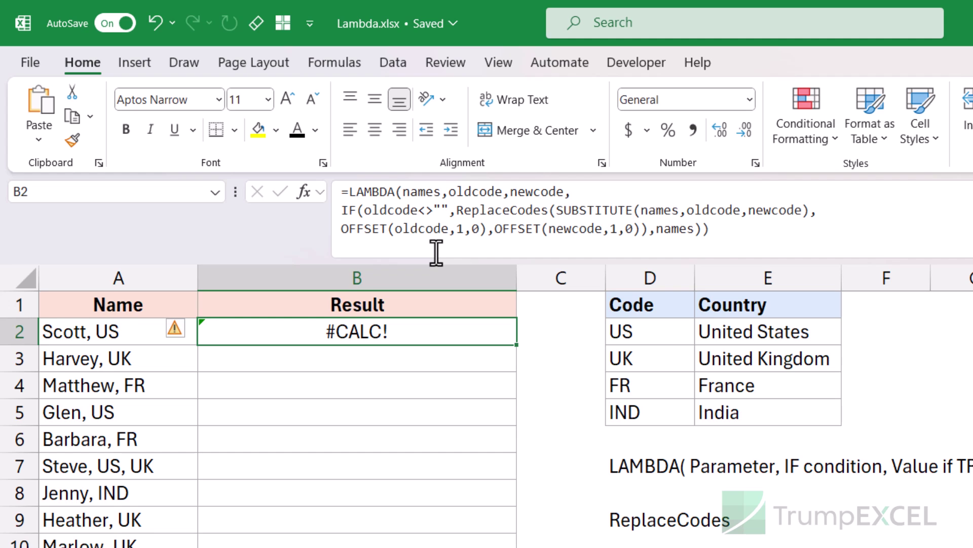
Start a new defined name in the Name Manager and name it ReplaceCodes
{"action": "key", "text": "ctrl+F3"}
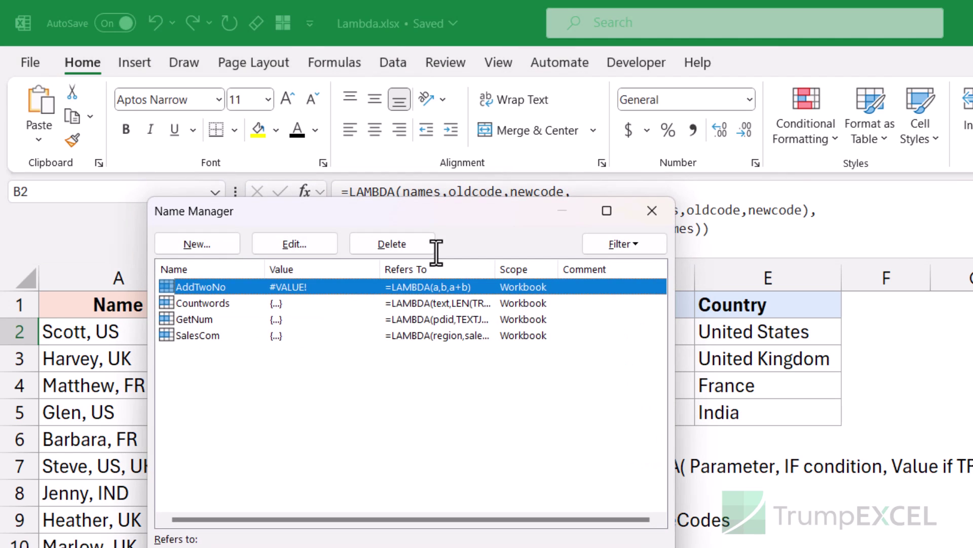
{"action": "left_click", "coordinate": [216, 246]}
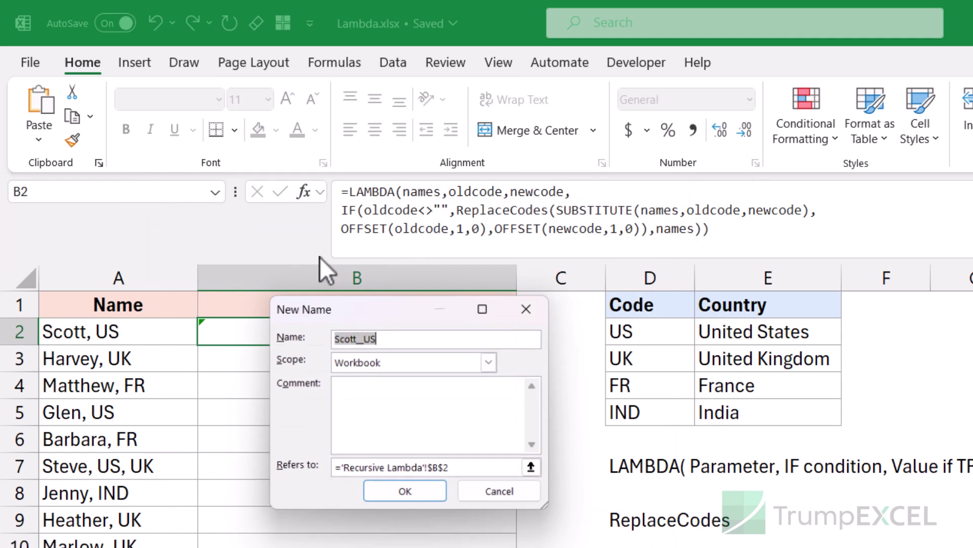
{"action": "left_click_drag", "start_coordinate": [390, 305], "coordinate": [573, 341]}
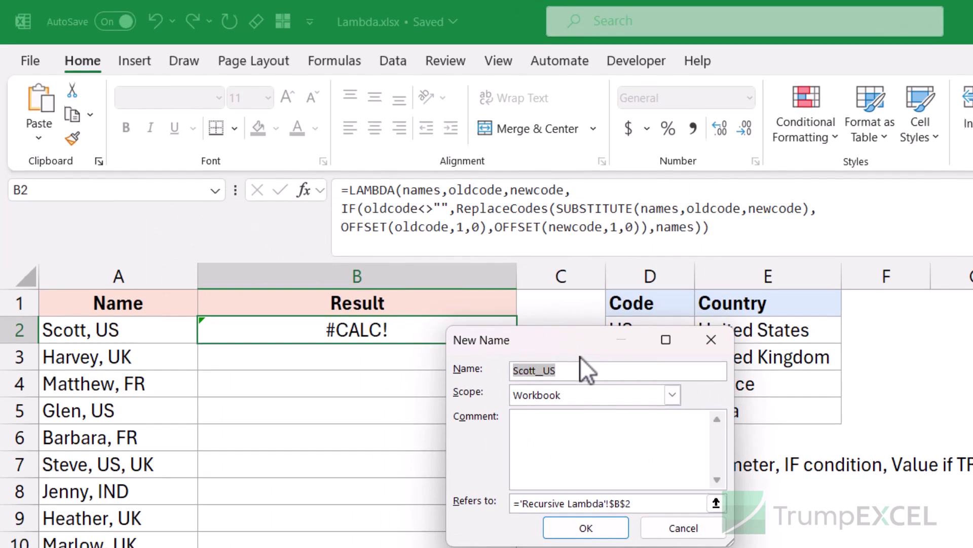
{"action": "type", "text": "ReplaceCodes"}
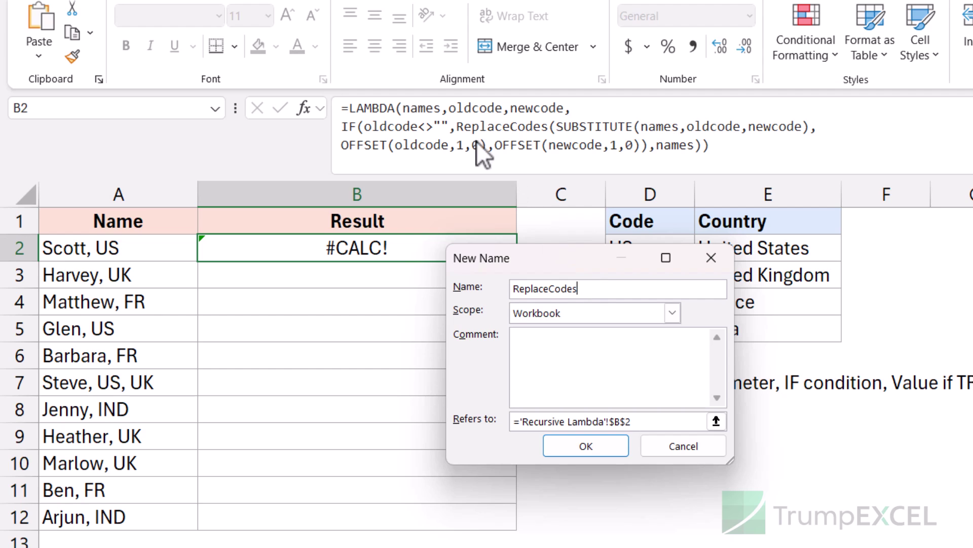
Make ReplaceCodes refer to the copied LAMBDA formula instead of cell B2, save the name, and close the Name Manager
{"action": "left_click_drag", "start_coordinate": [643, 423], "coordinate": [608, 423]}
{"action": "key", "text": "ctrl+a"}
{"action": "key", "text": "Delete"}
{"action": "type", "text": "=LAMBDA(names,oldcode,newcode,IF(oldcode<>\"\",ReplaceCodes(SUBSTITUTE(names,oldcode,newcode),OFFSET(oldcode,1,0),OFFSET(newcode,1,0)),names))"}
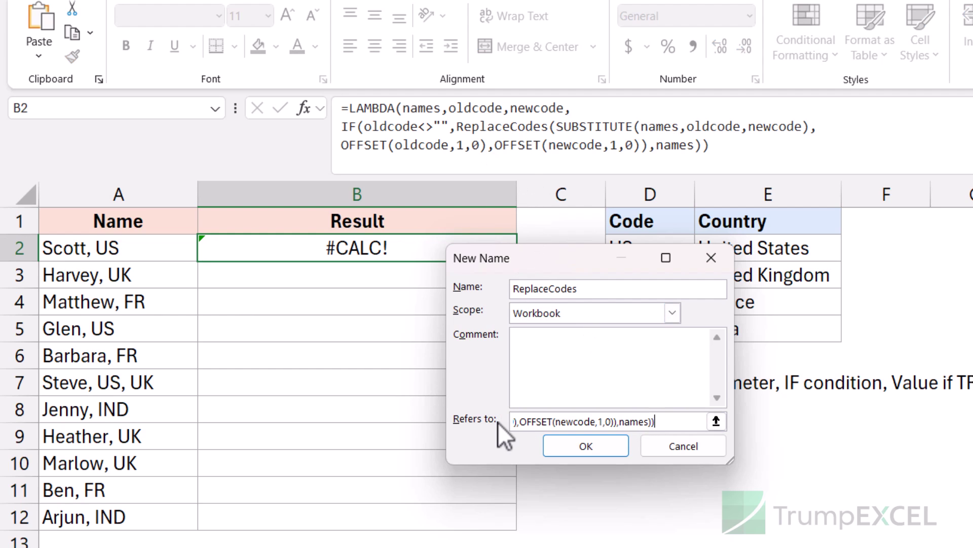
{"action": "left_click", "coordinate": [573, 446]}
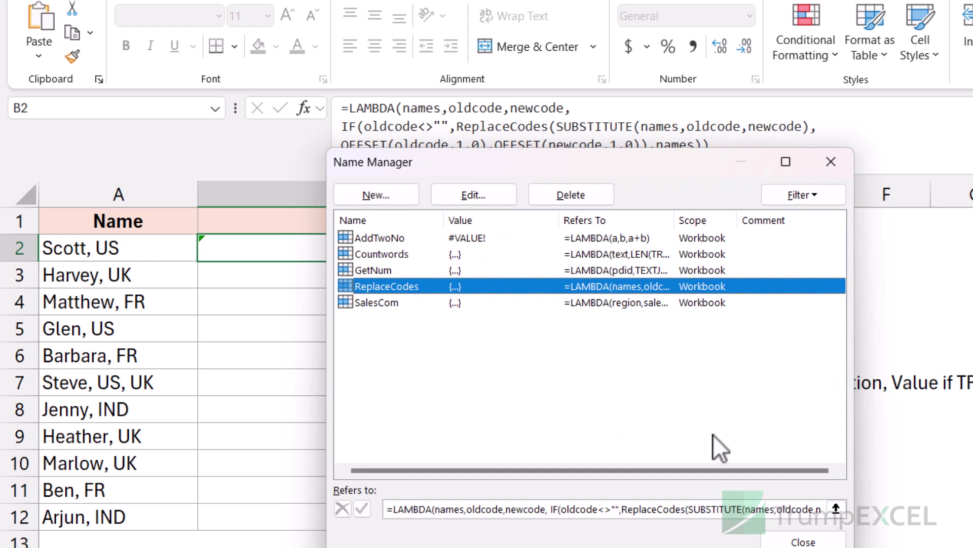
{"action": "left_click", "coordinate": [831, 161]}
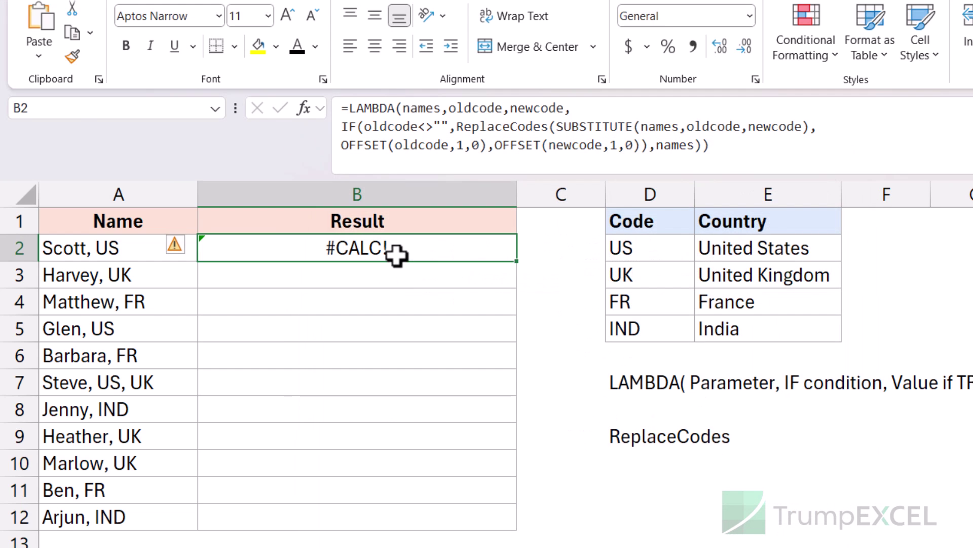
Replace the content of cell B2 with the start of a formula calling the custom function ReplaceCodes
{"action": "type", "text": "Repl"}
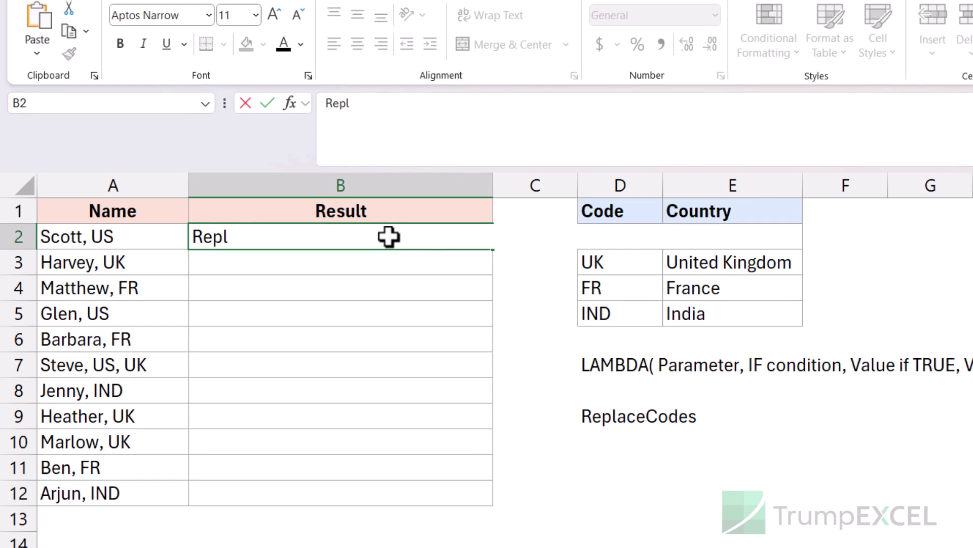
{"action": "key", "text": "BackSpace"}
{"action": "key", "text": "BackSpace"}
{"action": "key", "text": "BackSpace"}
{"action": "key", "text": "BackSpace"}
{"action": "type", "text": "=repl"}
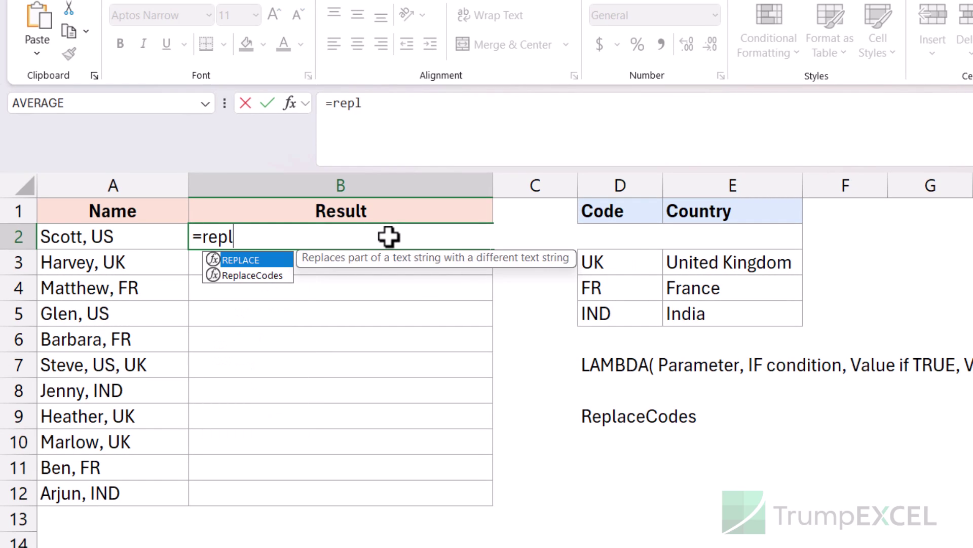
{"action": "key", "text": "Tab"}
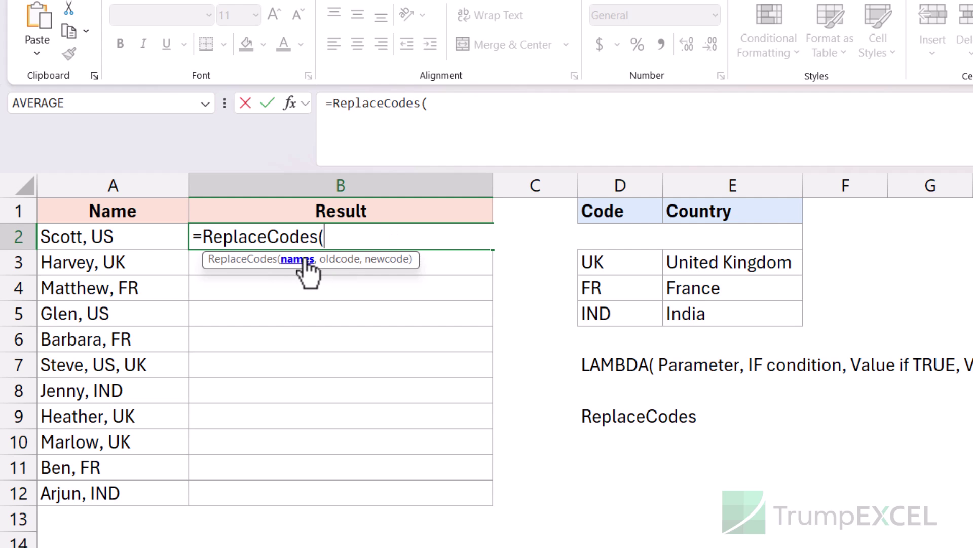
Give ReplaceCodes the arguments A2:A12, D2 and E2, close the function, and enter the formula in B2
{"action": "left_click_drag", "start_coordinate": [130, 241], "coordinate": [131, 492]}
{"action": "type", "text": ","}
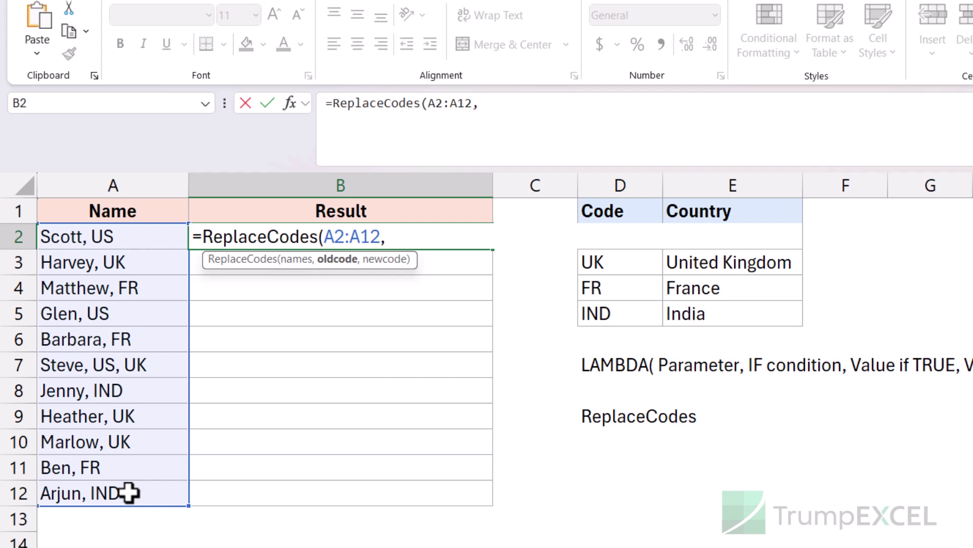
{"action": "left_click", "coordinate": [633, 261]}
{"action": "key", "text": "Up"}
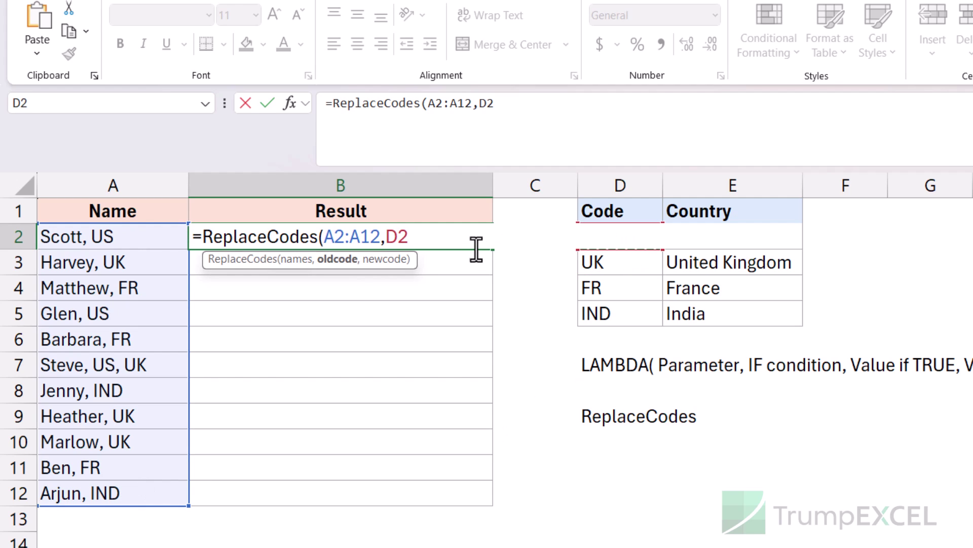
{"action": "type", "text": ","}
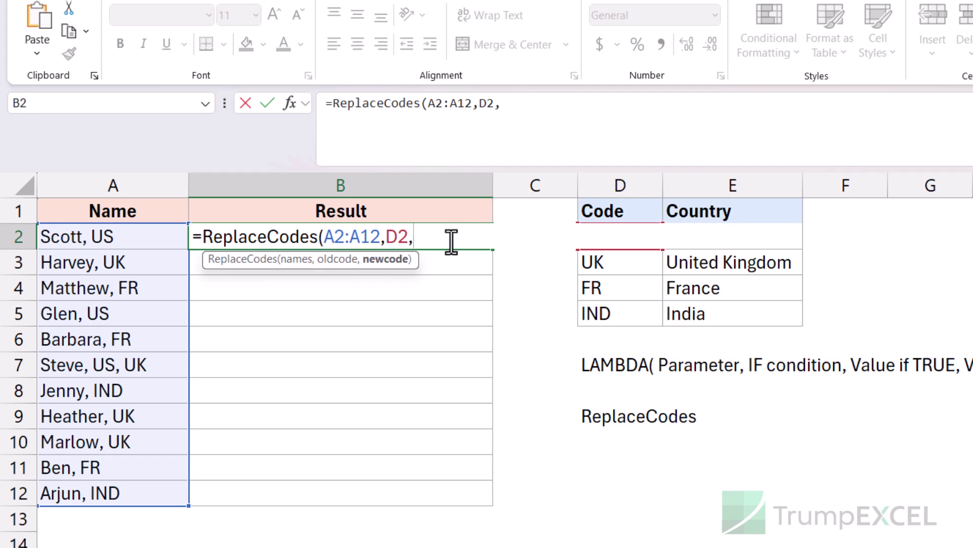
{"action": "left_click", "coordinate": [704, 264]}
{"action": "key", "text": "Up"}
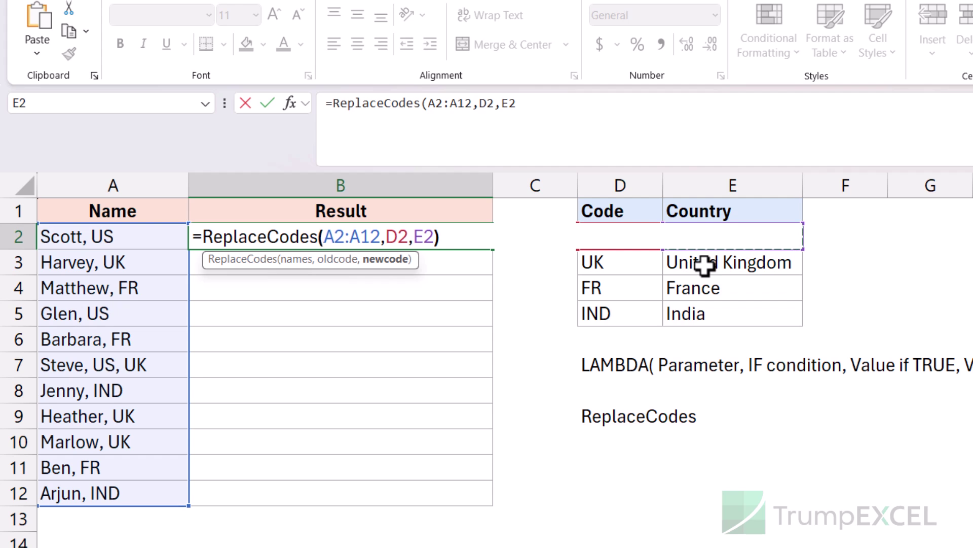
{"action": "type", "text": ")"}
{"action": "key", "text": "Return"}
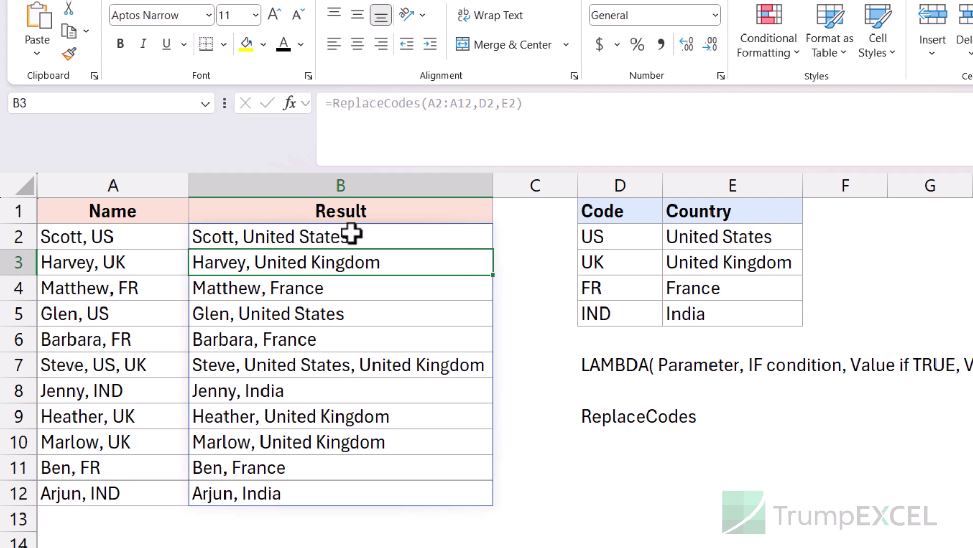
Compare the Result column with the original names, checking row 8, the two-code entry in row 7, and B2's formula
{"action": "left_click", "coordinate": [243, 236]}
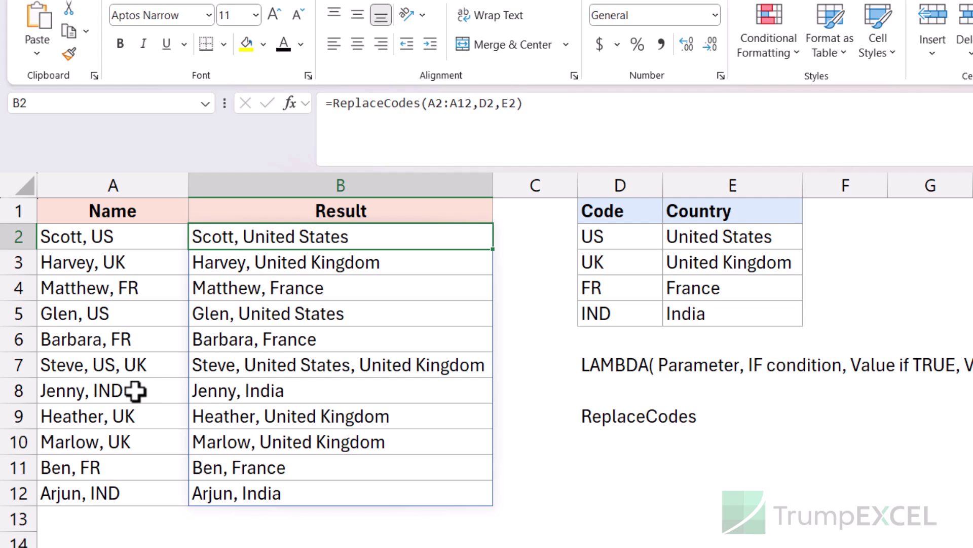
{"action": "left_click_drag", "start_coordinate": [135, 390], "coordinate": [219, 388]}
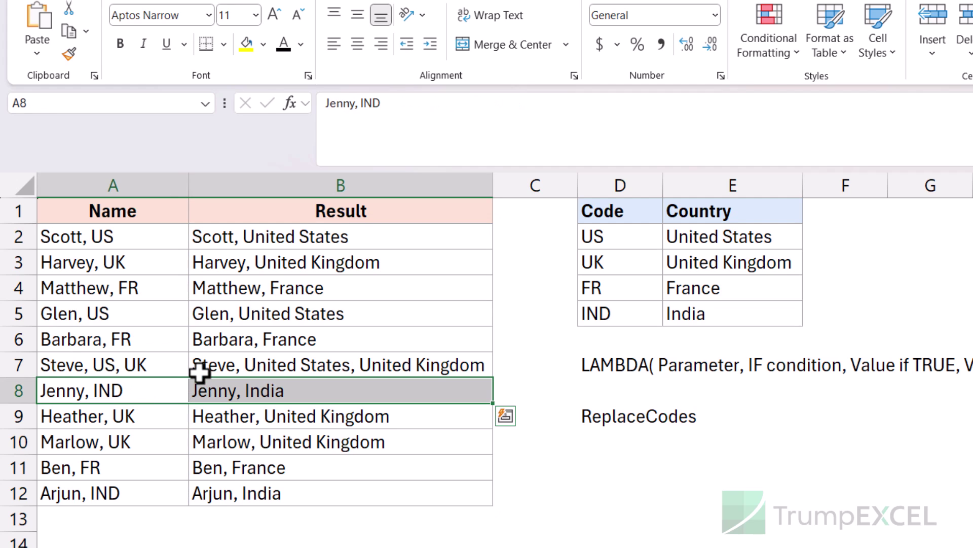
{"action": "left_click", "coordinate": [161, 371]}
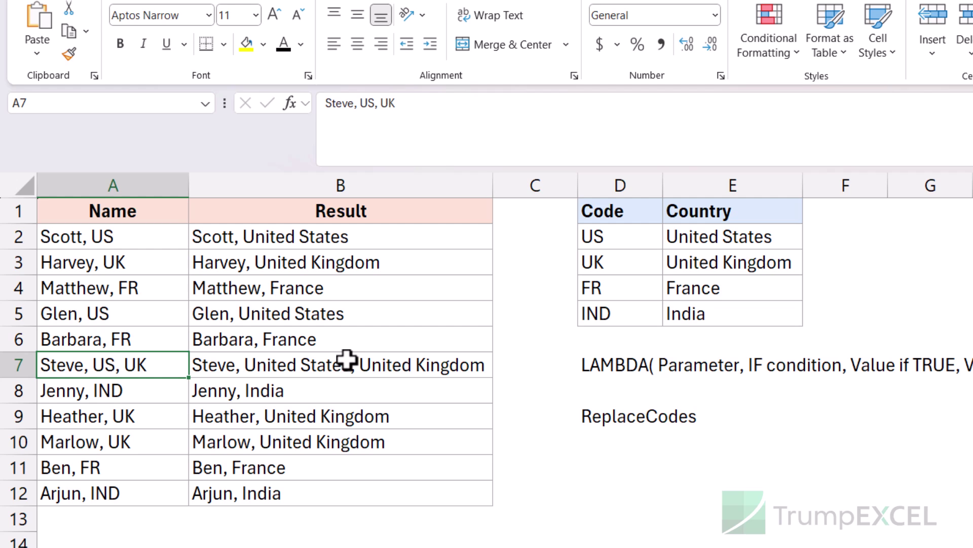
{"action": "left_click", "coordinate": [349, 239]}
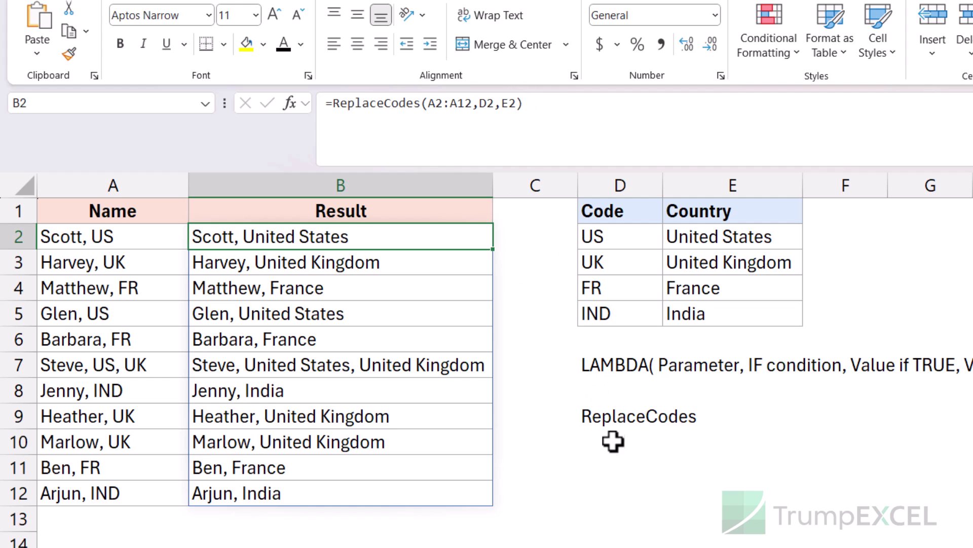
Paste the copied LAMBDA into cell C11 to review it, discard the entry, and shrink the formula bar to one line
{"action": "left_click", "coordinate": [575, 469]}
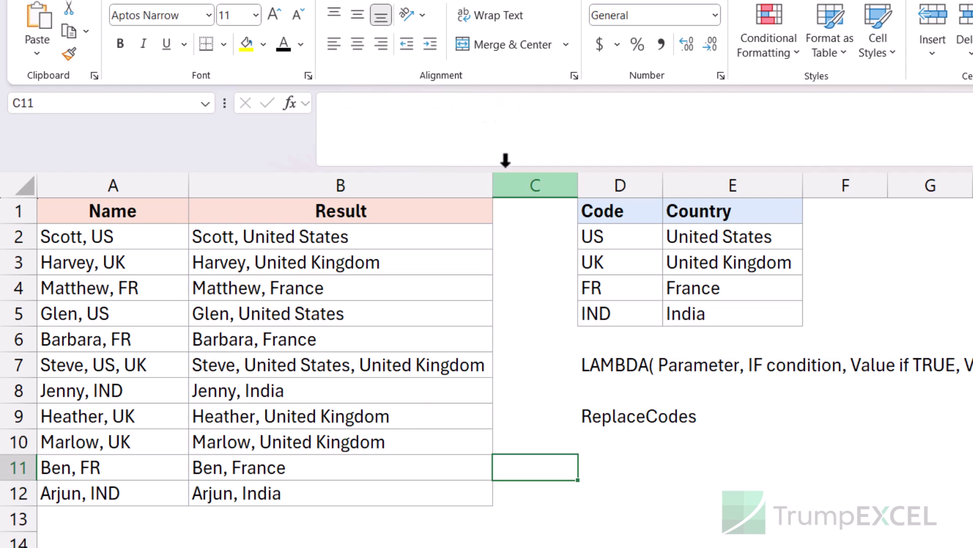
{"action": "left_click", "coordinate": [468, 110]}
{"action": "key", "text": "ctrl+v"}
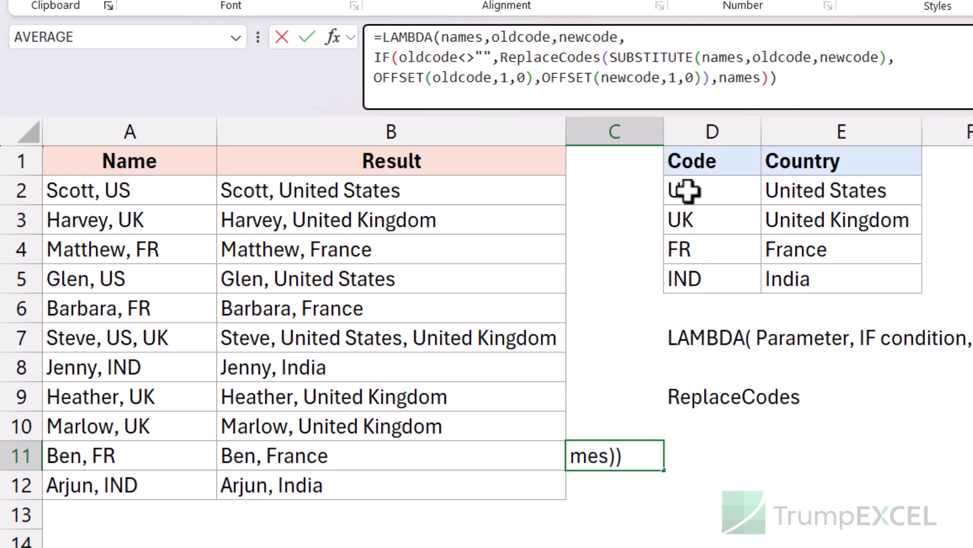
{"action": "key", "text": "Escape"}
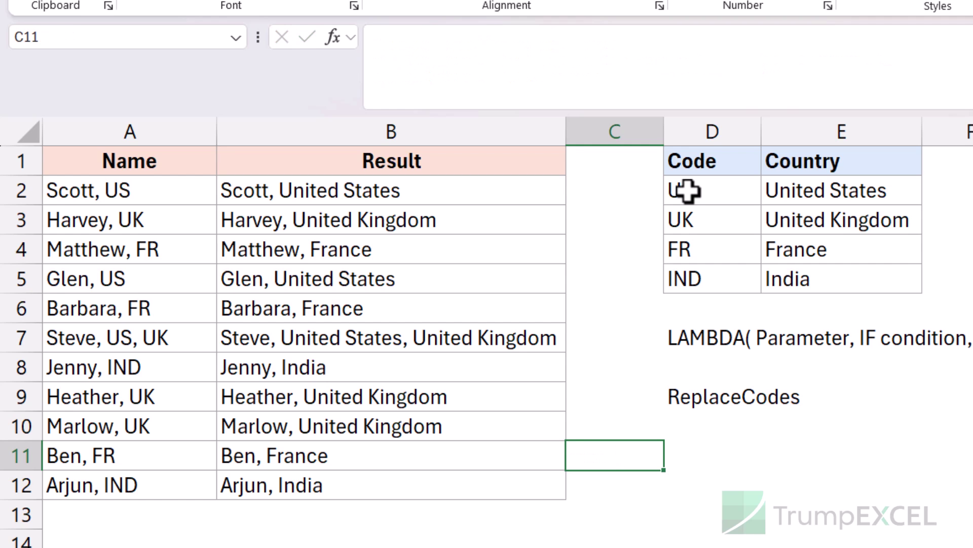
{"action": "left_click_drag", "start_coordinate": [552, 113], "coordinate": [549, 65]}
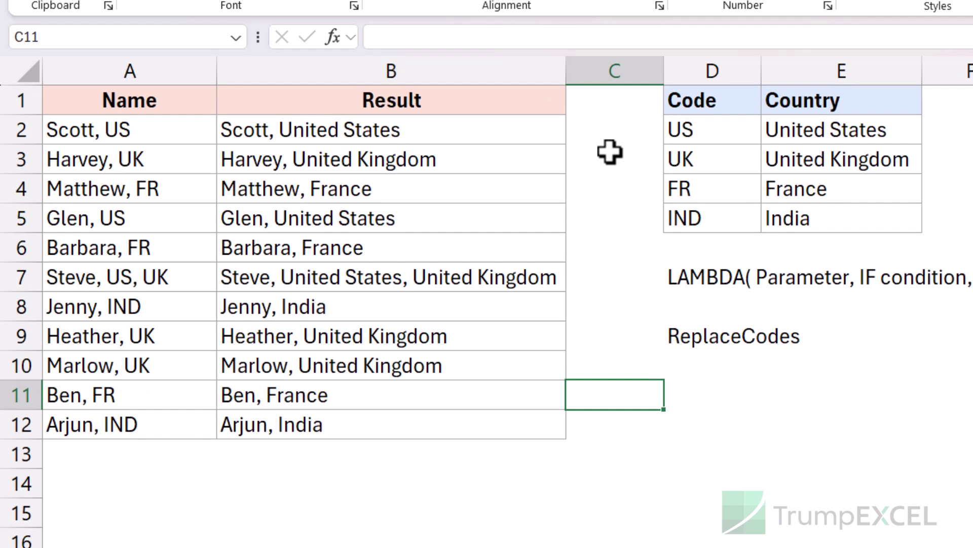